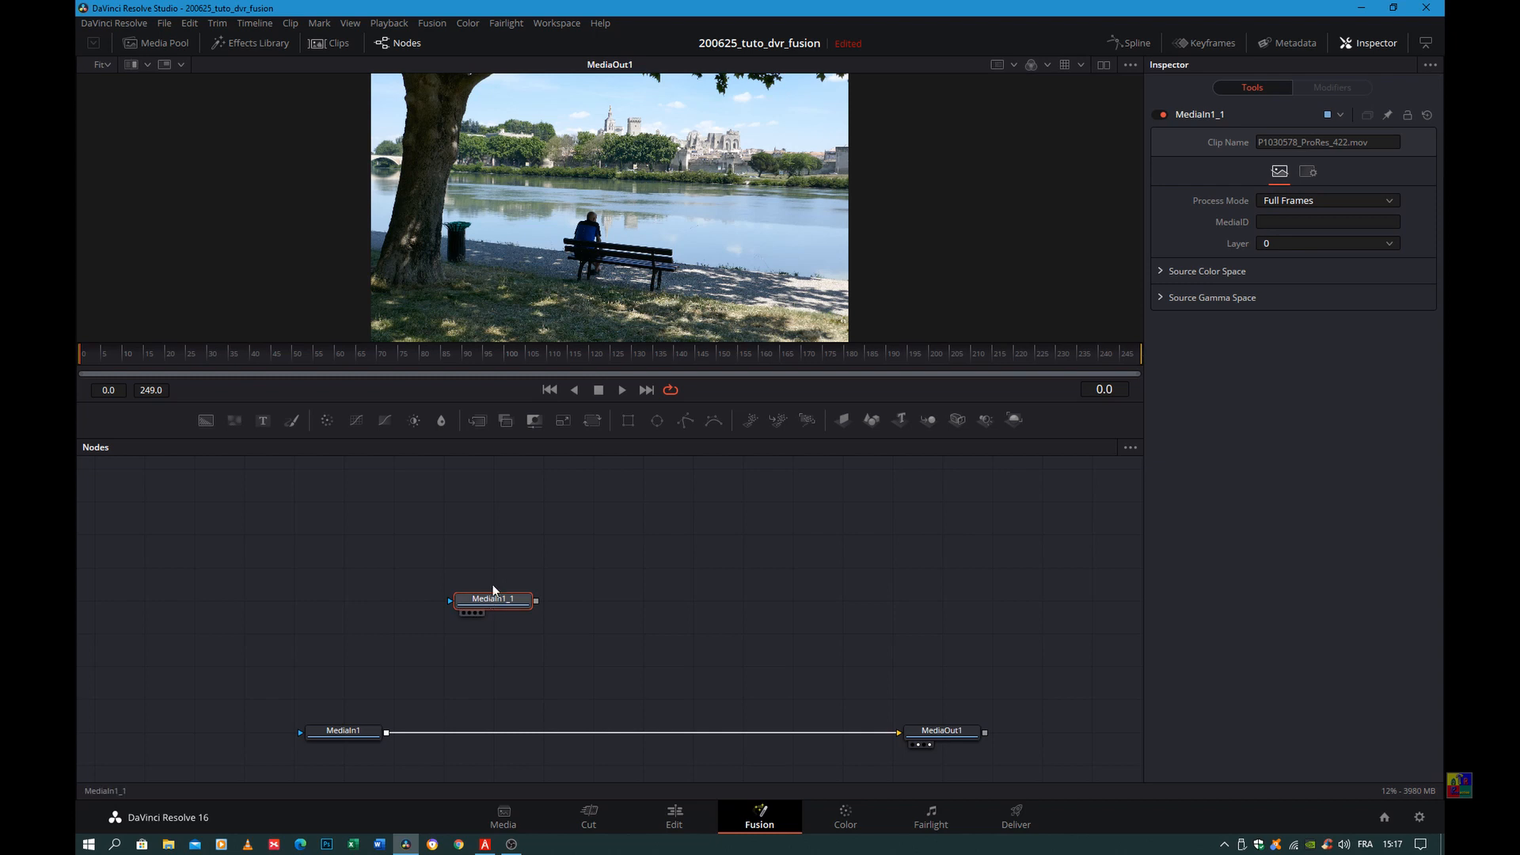
# Merge MediaIn1_1 over MediaIn1 and attach a Rectangle mask node to MediaIn1_1.
pyautogui.moveTo(536, 535); pyautogui.dragTo(388, 730)
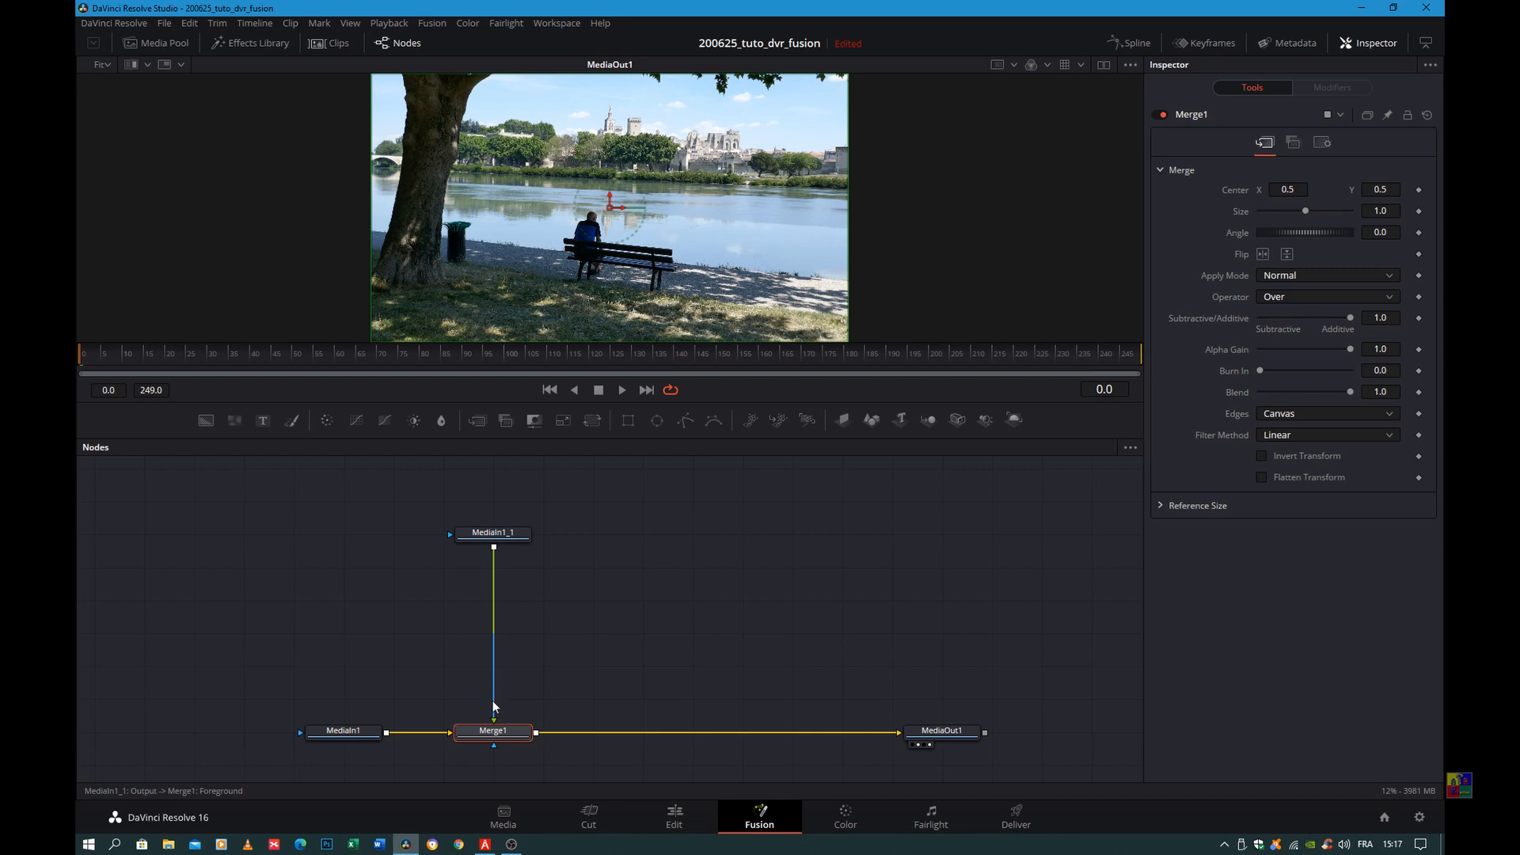
pyautogui.click(496, 534)
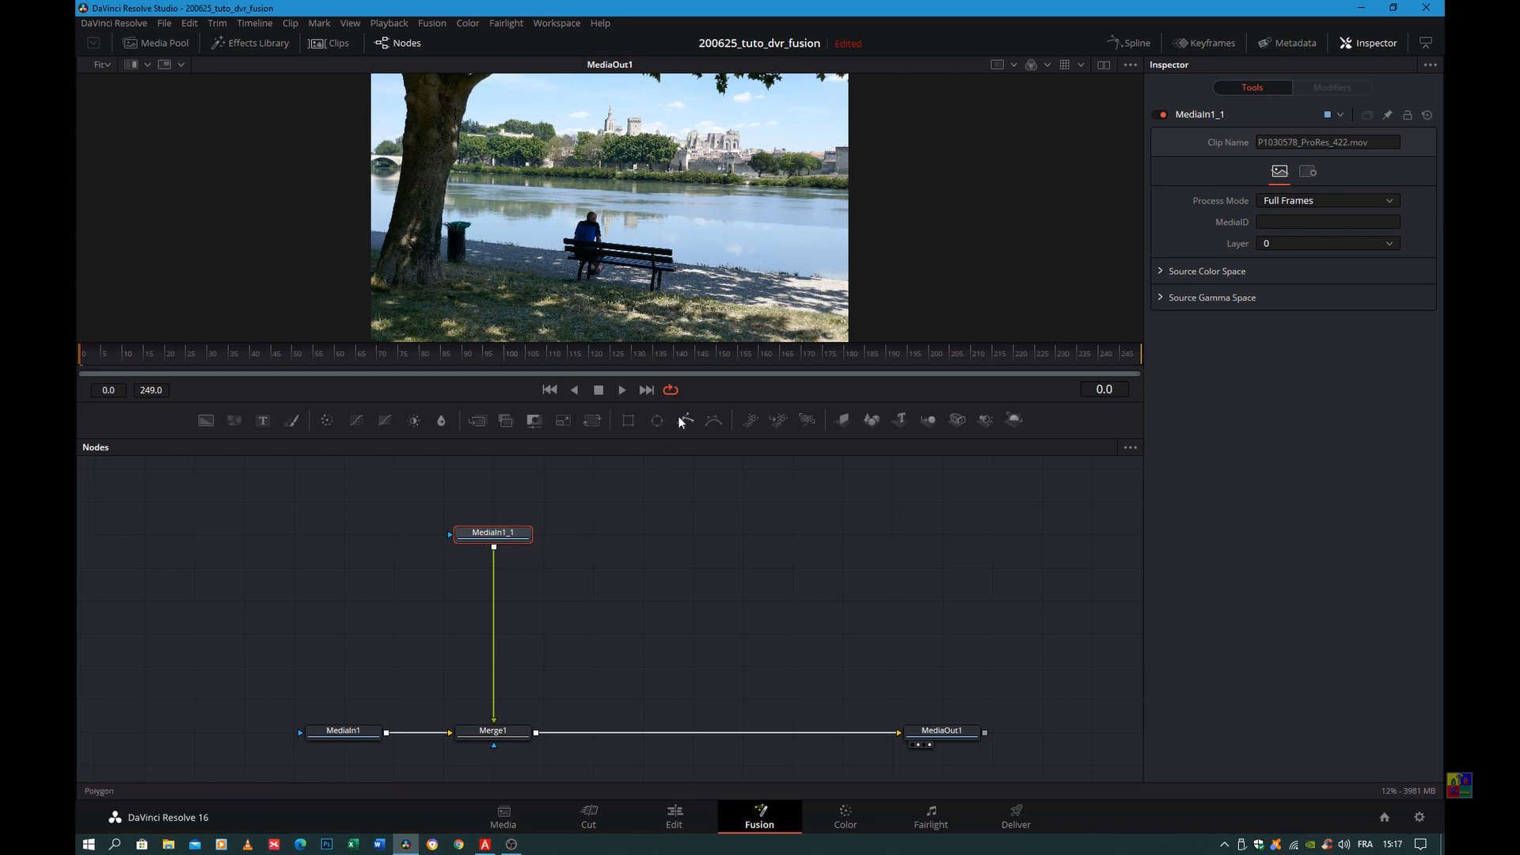
pyautogui.click(629, 420)
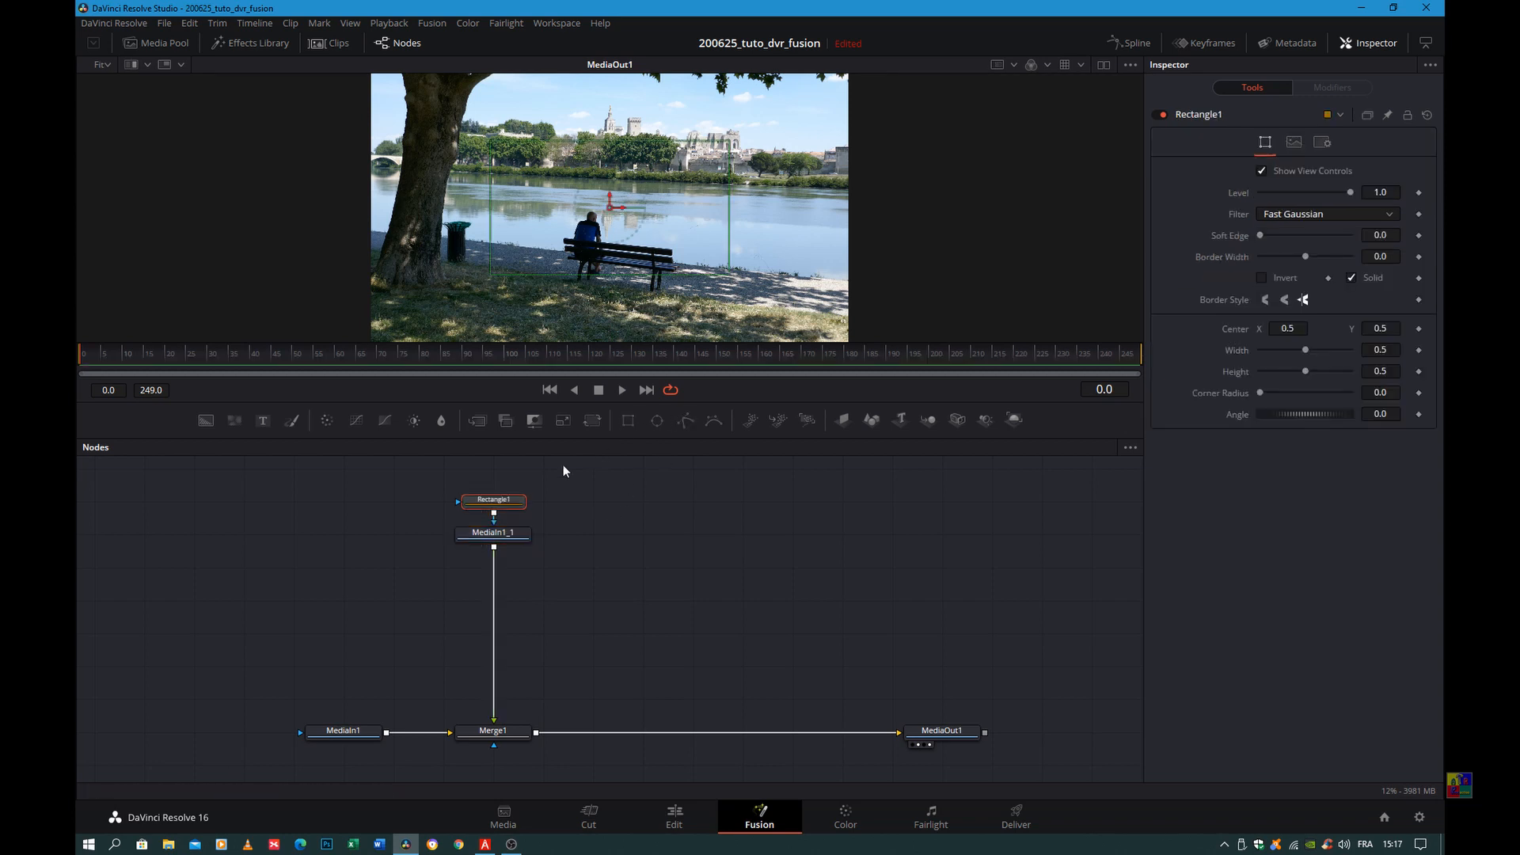
pyautogui.moveTo(496, 497); pyautogui.dragTo(309, 536)
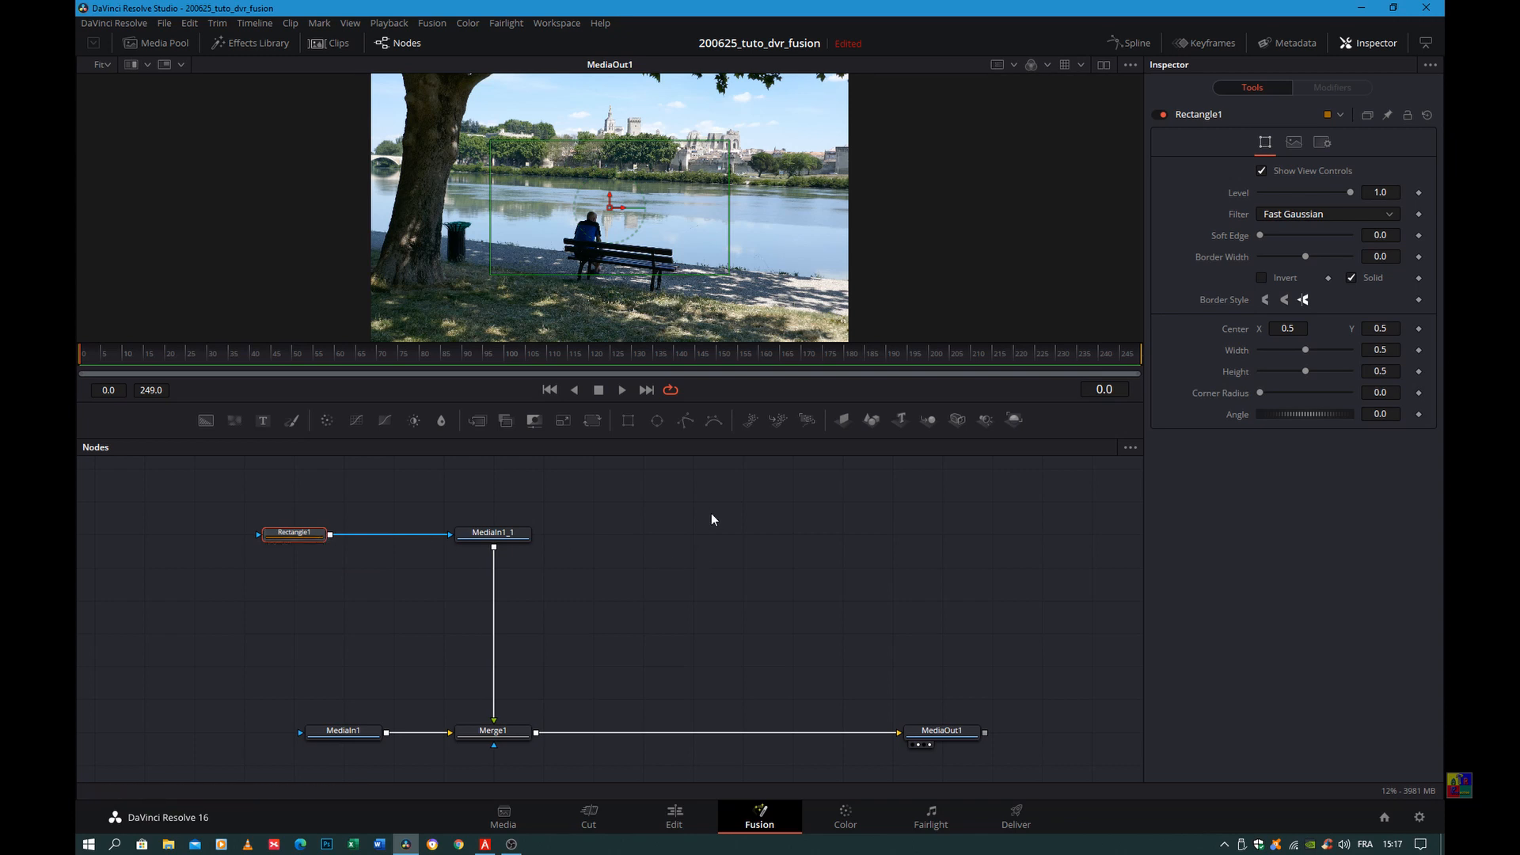
# Reshape the rectangle mask into a narrow, tall strip and set its width to 0.078104.
pyautogui.moveTo(729, 231); pyautogui.dragTo(660, 232)
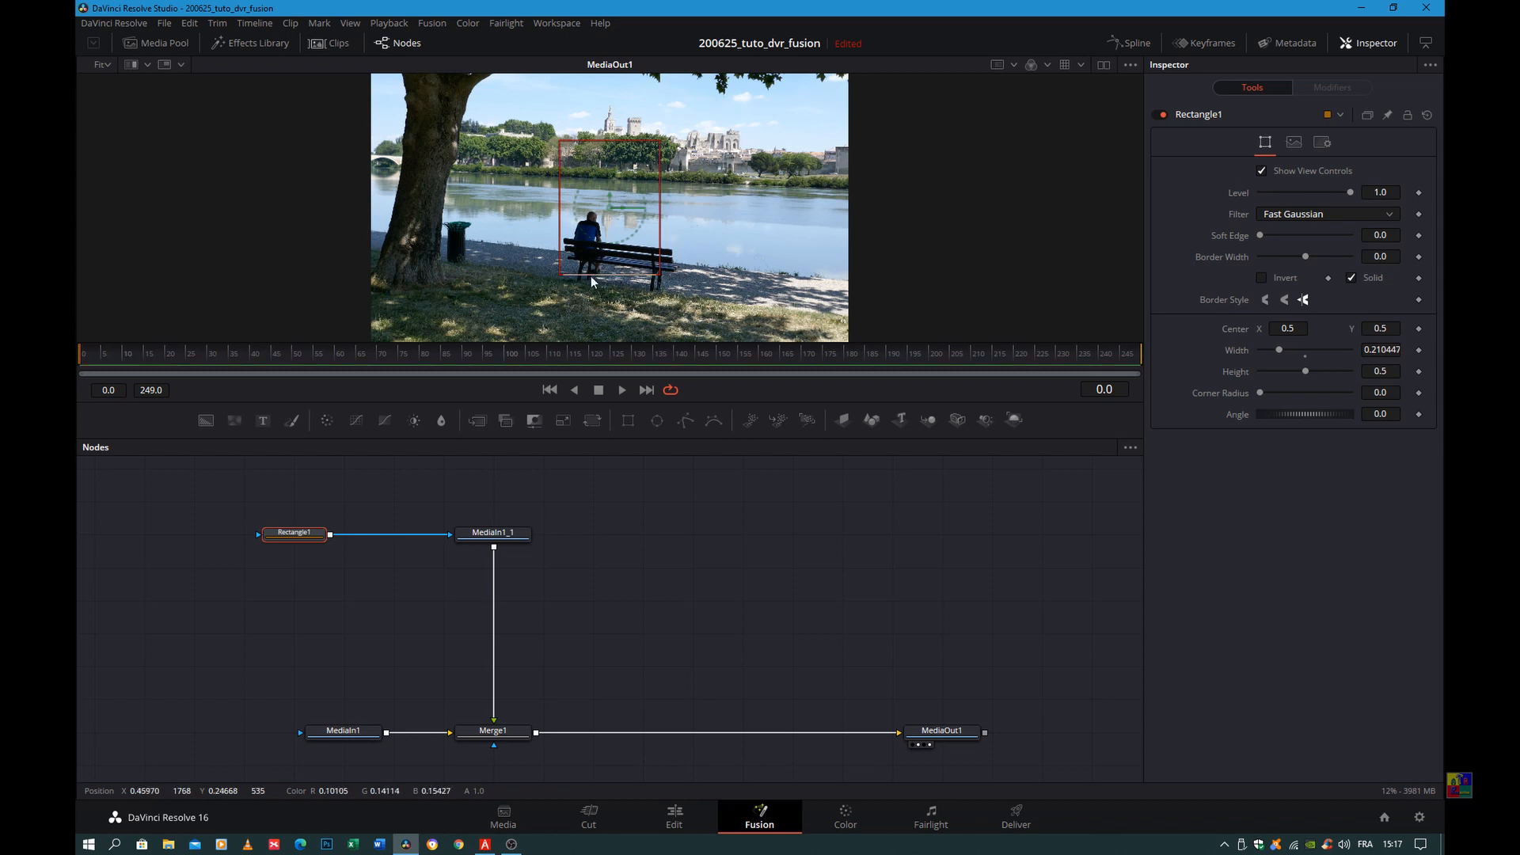
pyautogui.moveTo(600, 275); pyautogui.dragTo(588, 336)
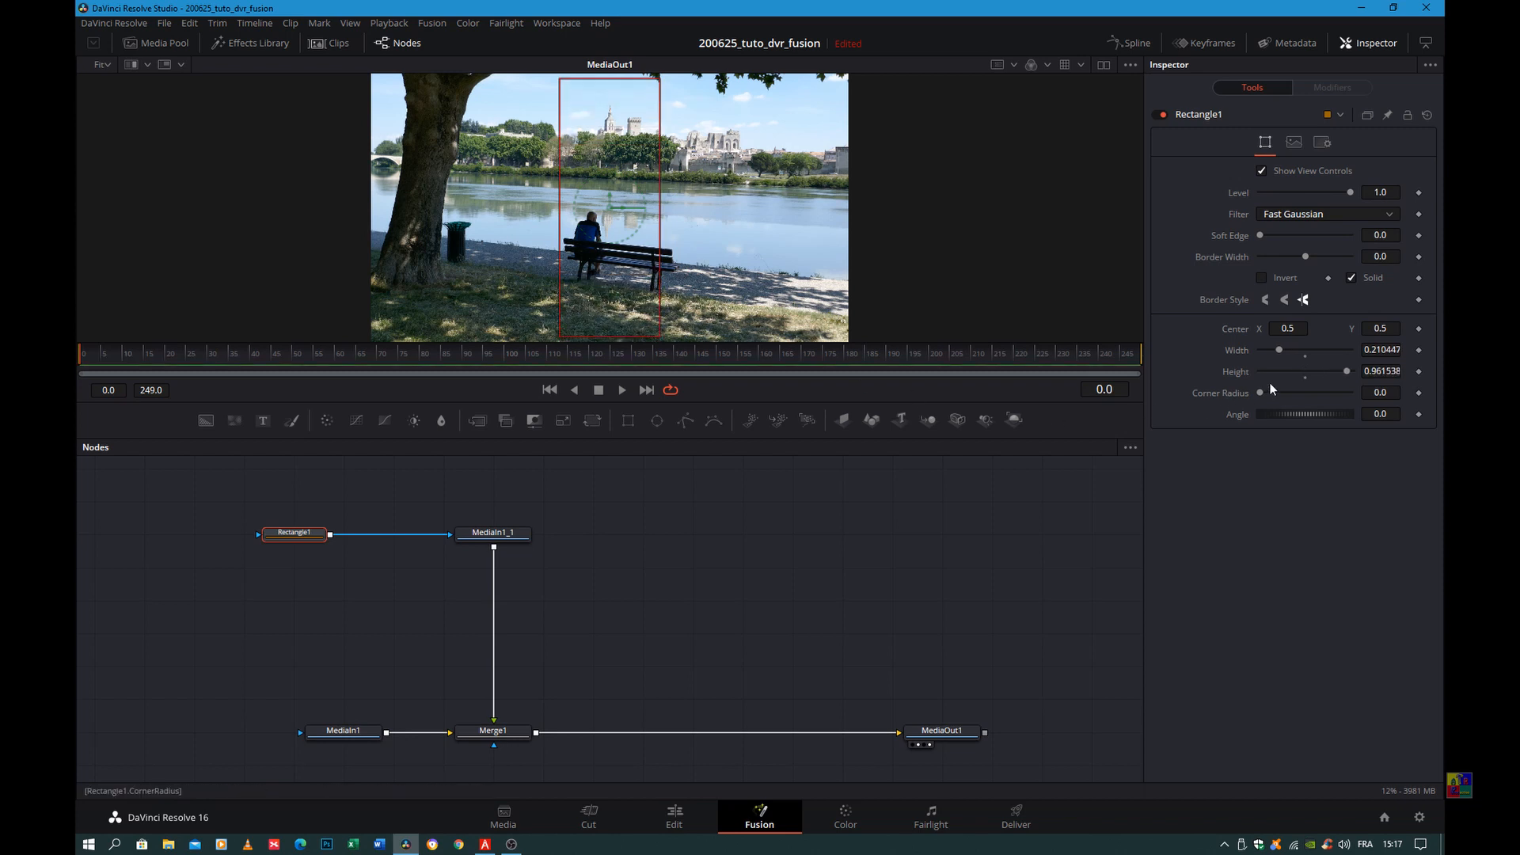
pyautogui.click(1377, 349)
pyautogui.press('BackSpace')
pyautogui.write('078')
pyautogui.press('Tab')
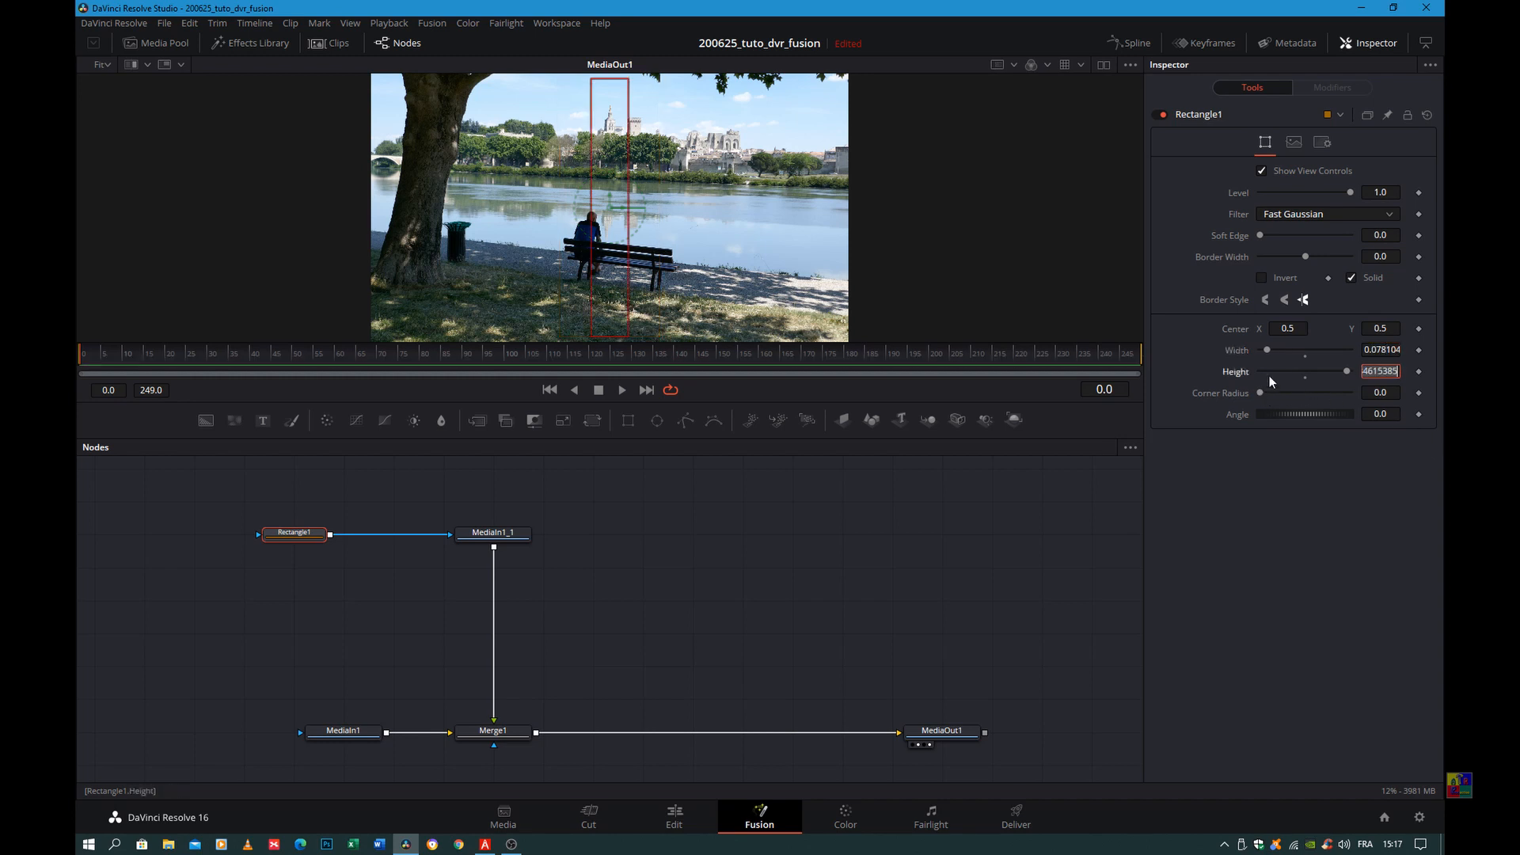
# Set the rectangle mask's height to 3.0, check its extent around the frame, and fit the image in the viewer.
pyautogui.write('1')
pyautogui.press('Return')
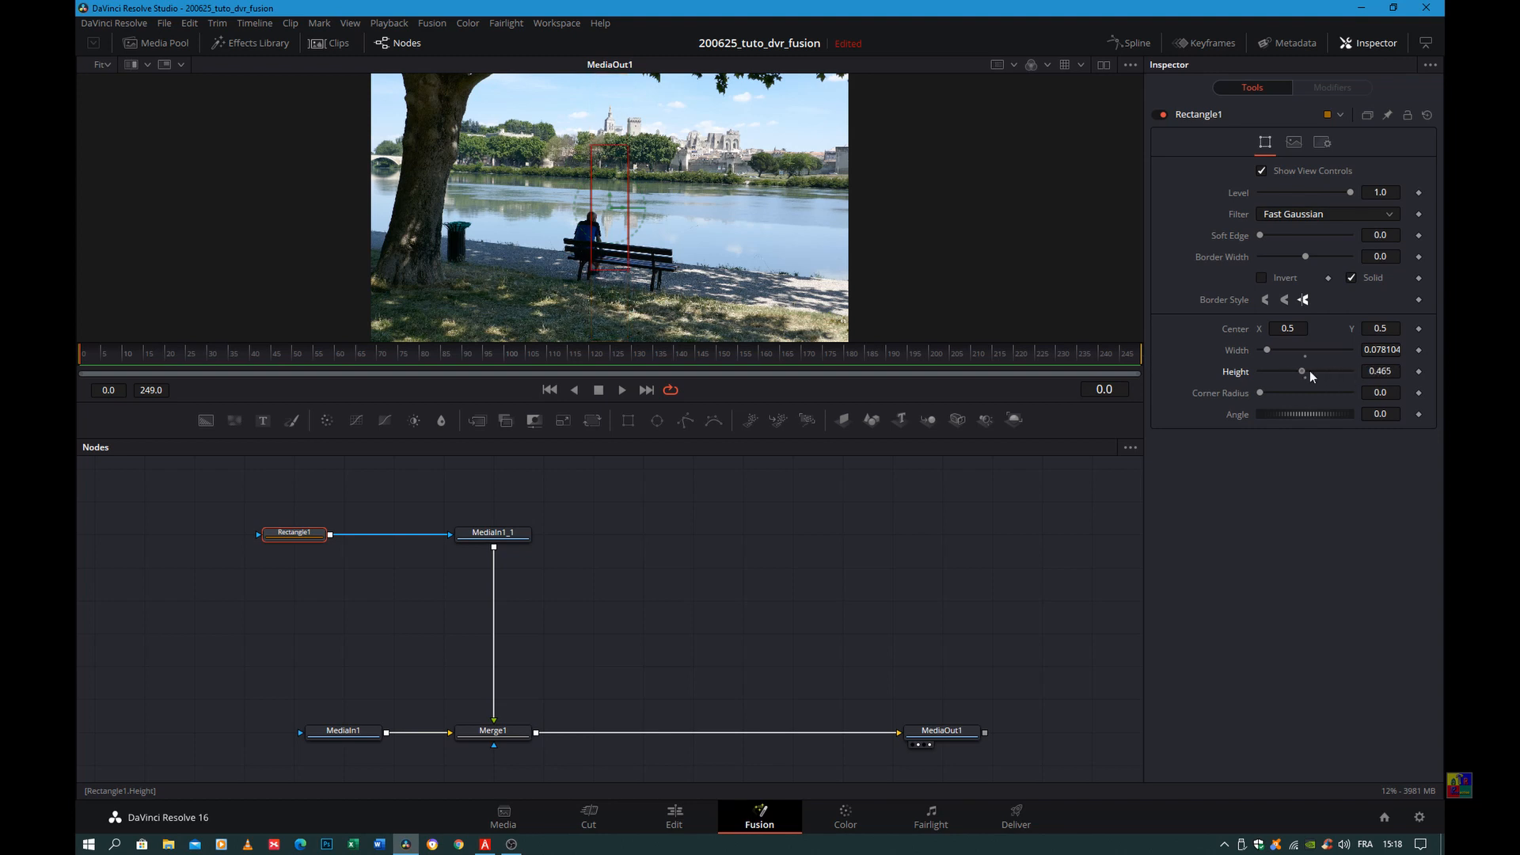
pyautogui.click(1375, 372)
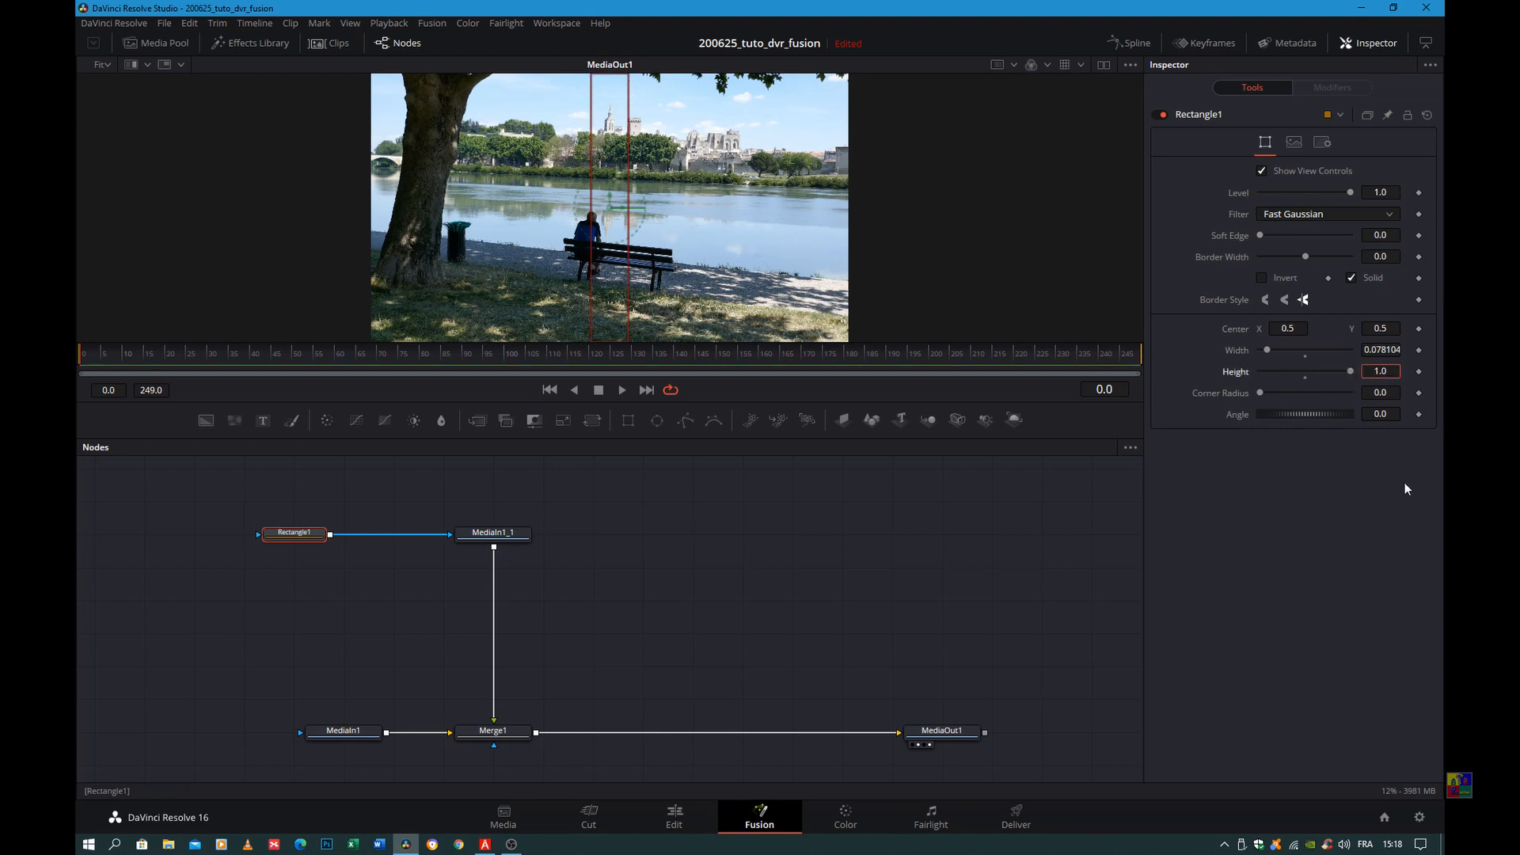
pyautogui.press('Delete')
pyautogui.write('3')
pyautogui.press('Tab')
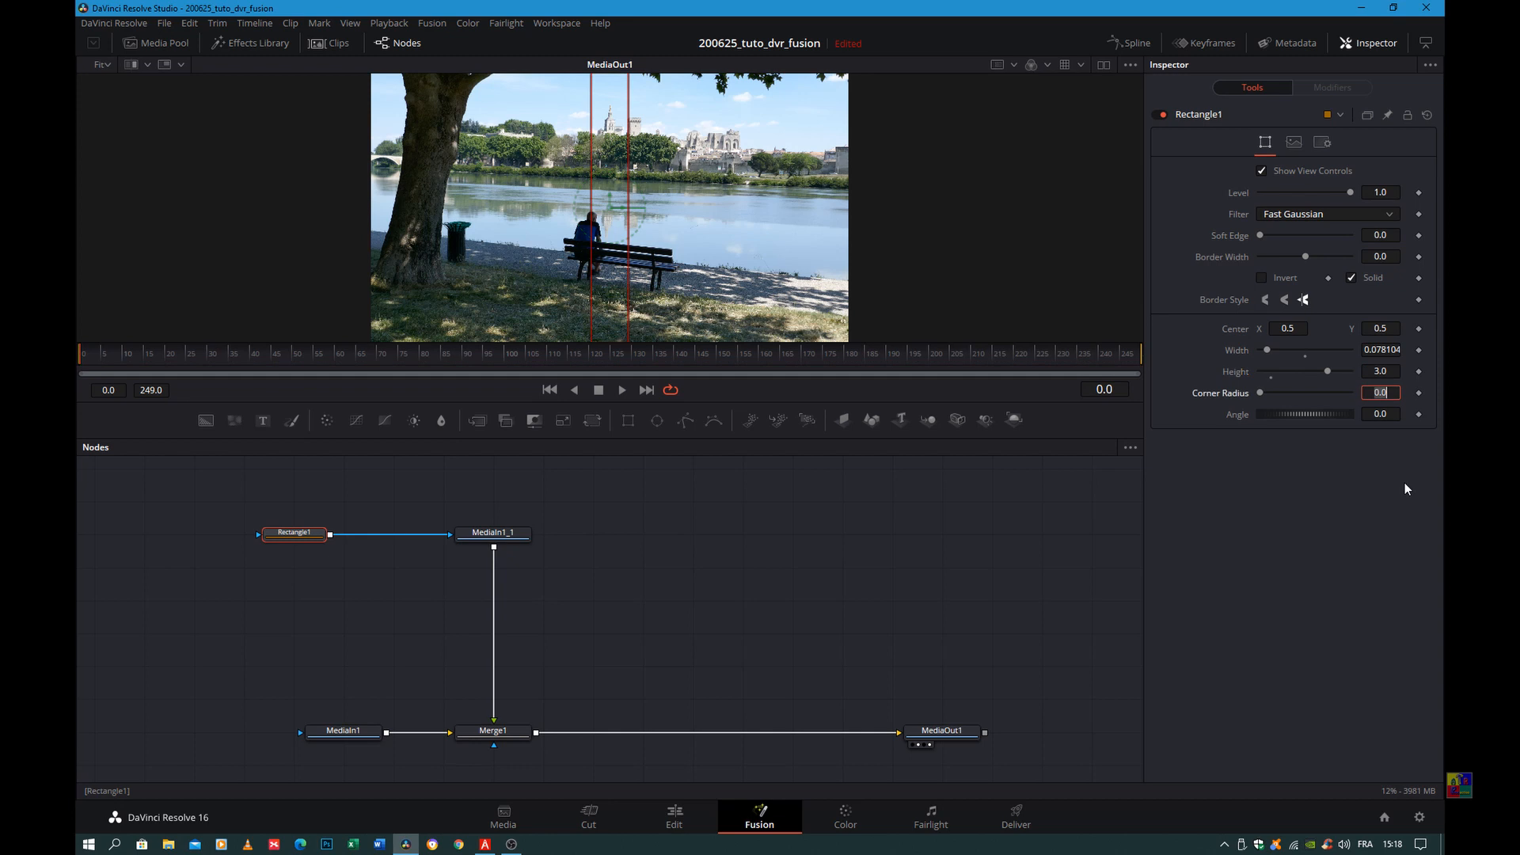
pyautogui.scroll(-2, 679, 199)
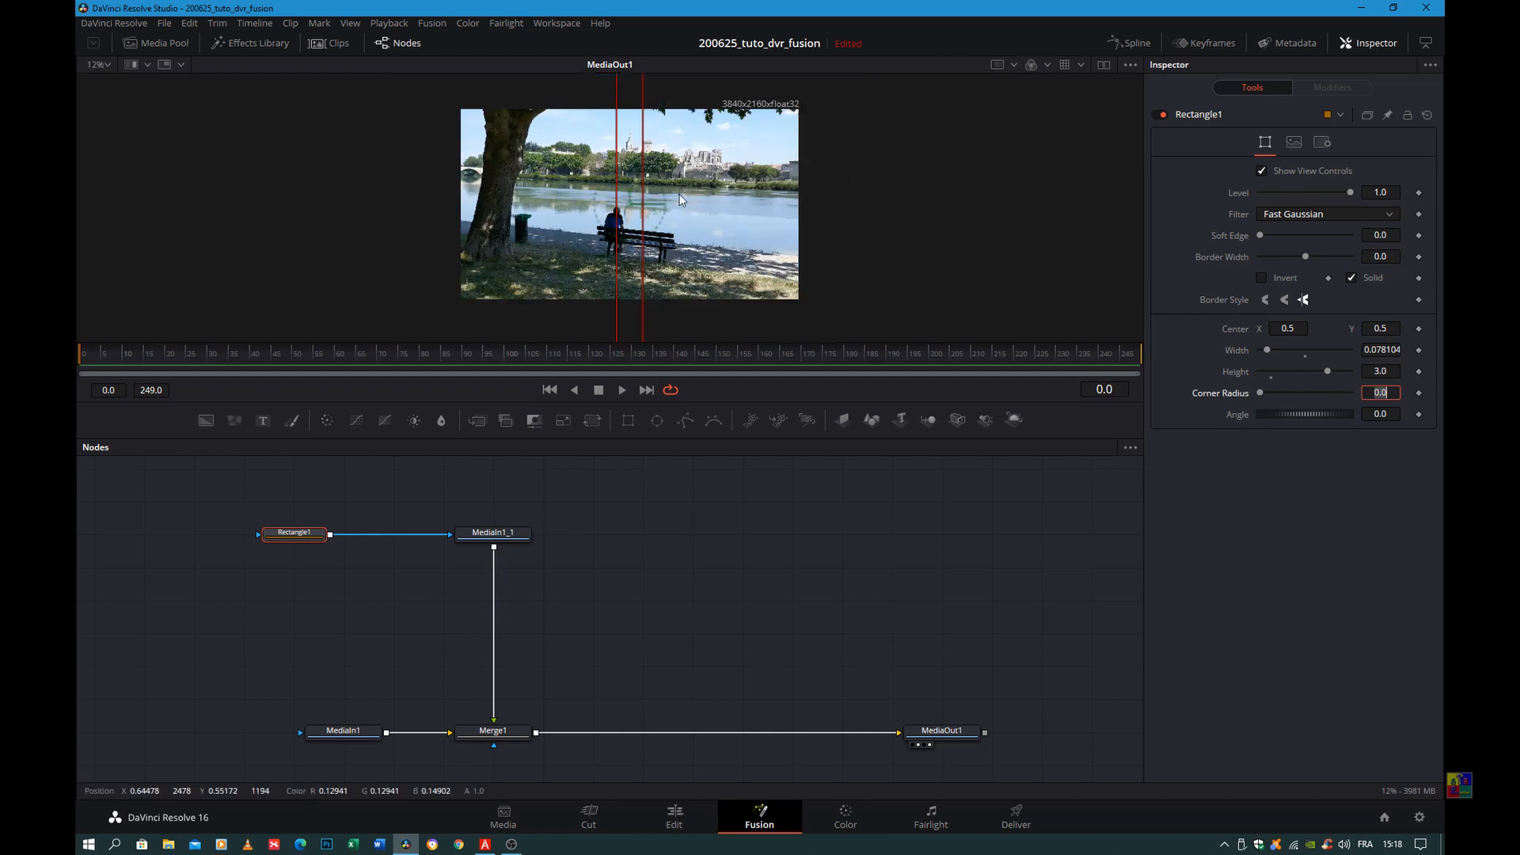
pyautogui.scroll(-3, 679, 200)
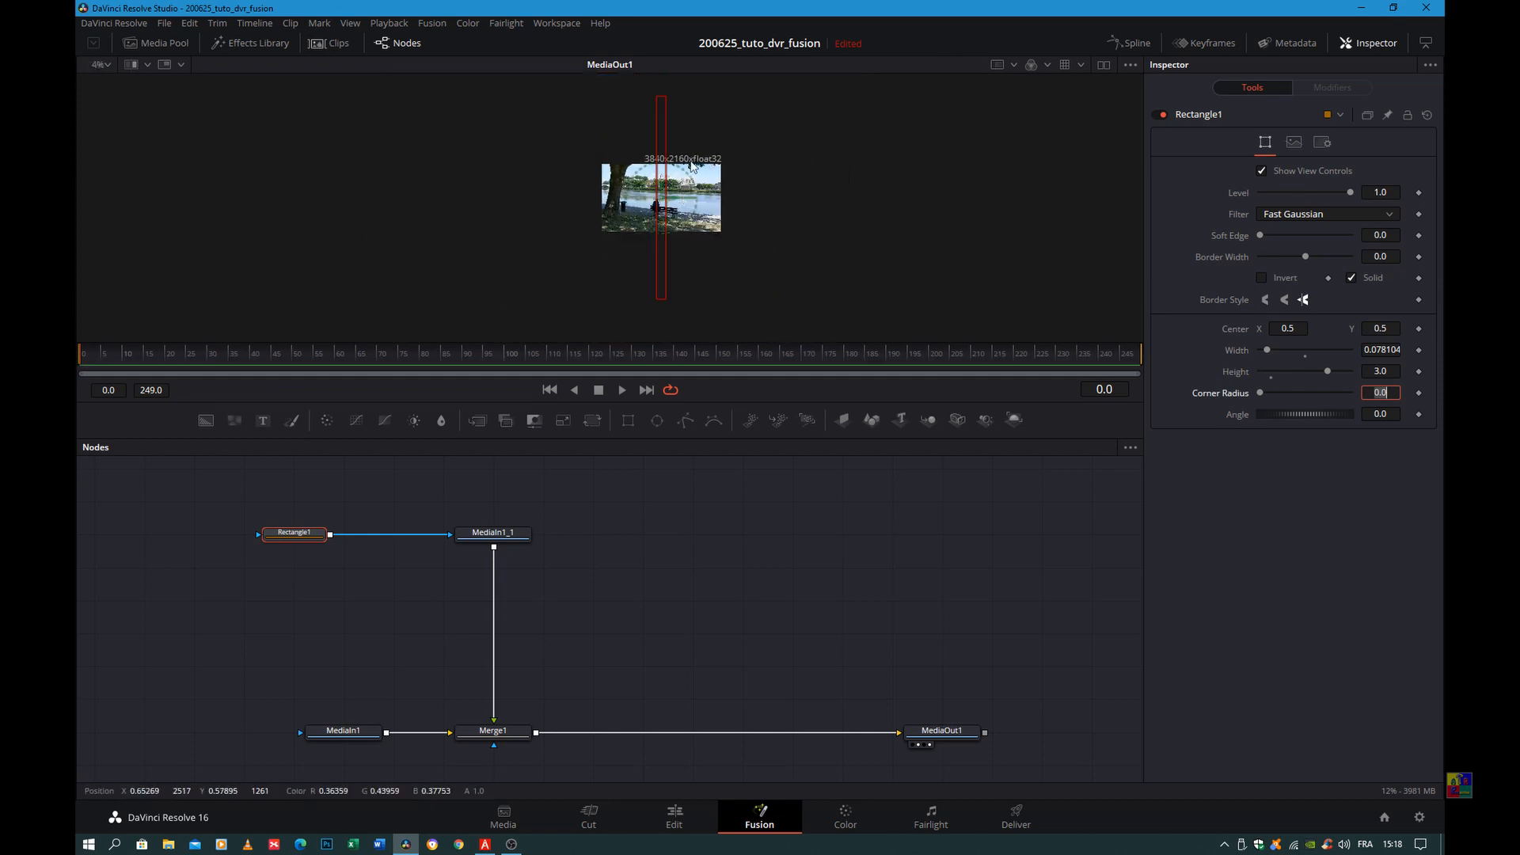
pyautogui.click(108, 64)
pyautogui.click(94, 81)
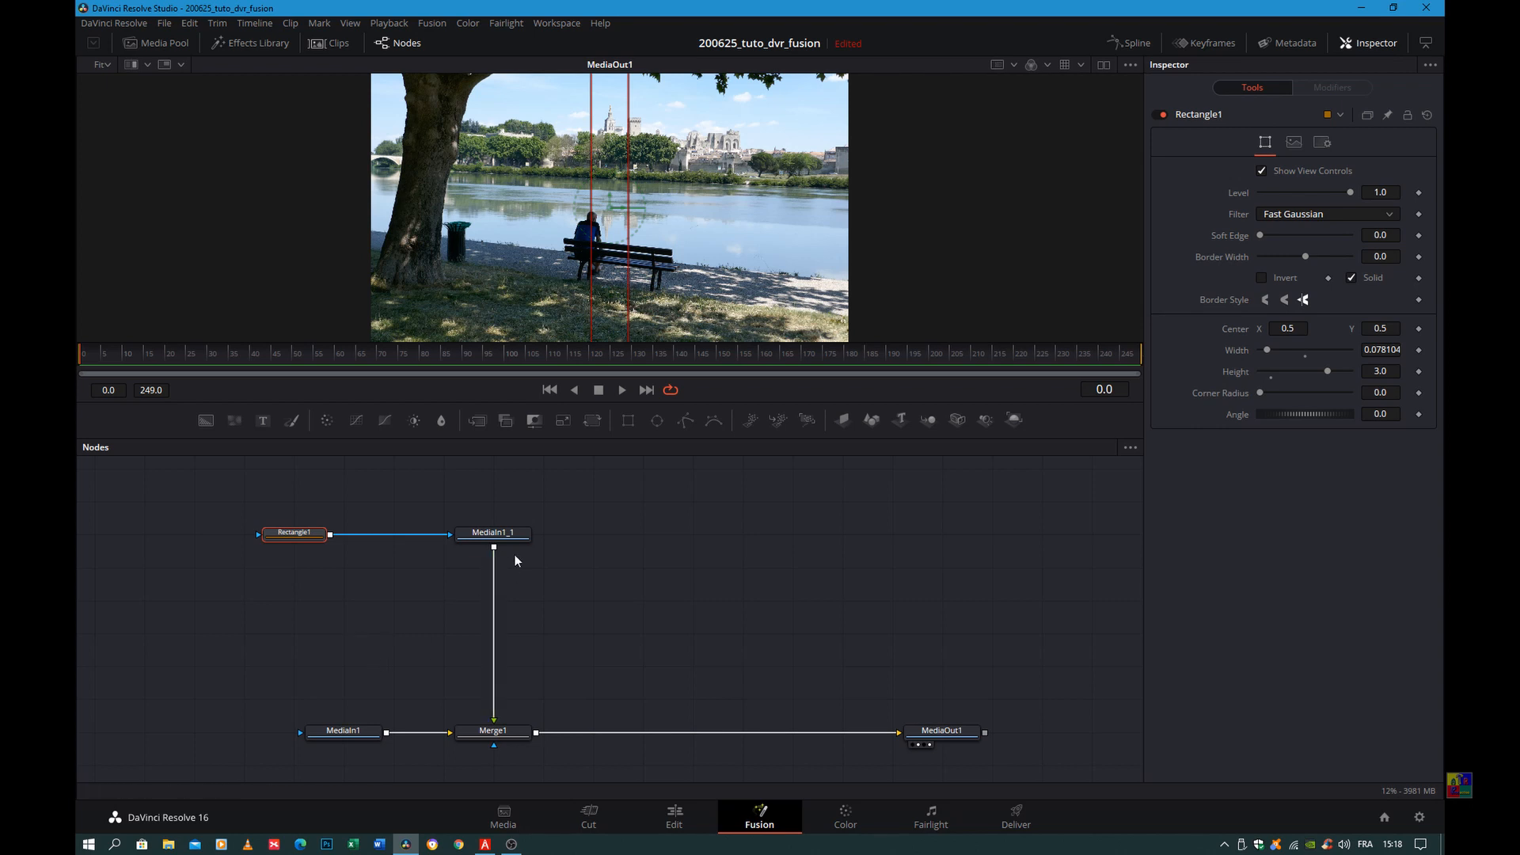
# Add a Transform node after MediaIn1_1 and set its size to 1.277.
pyautogui.click(492, 538)
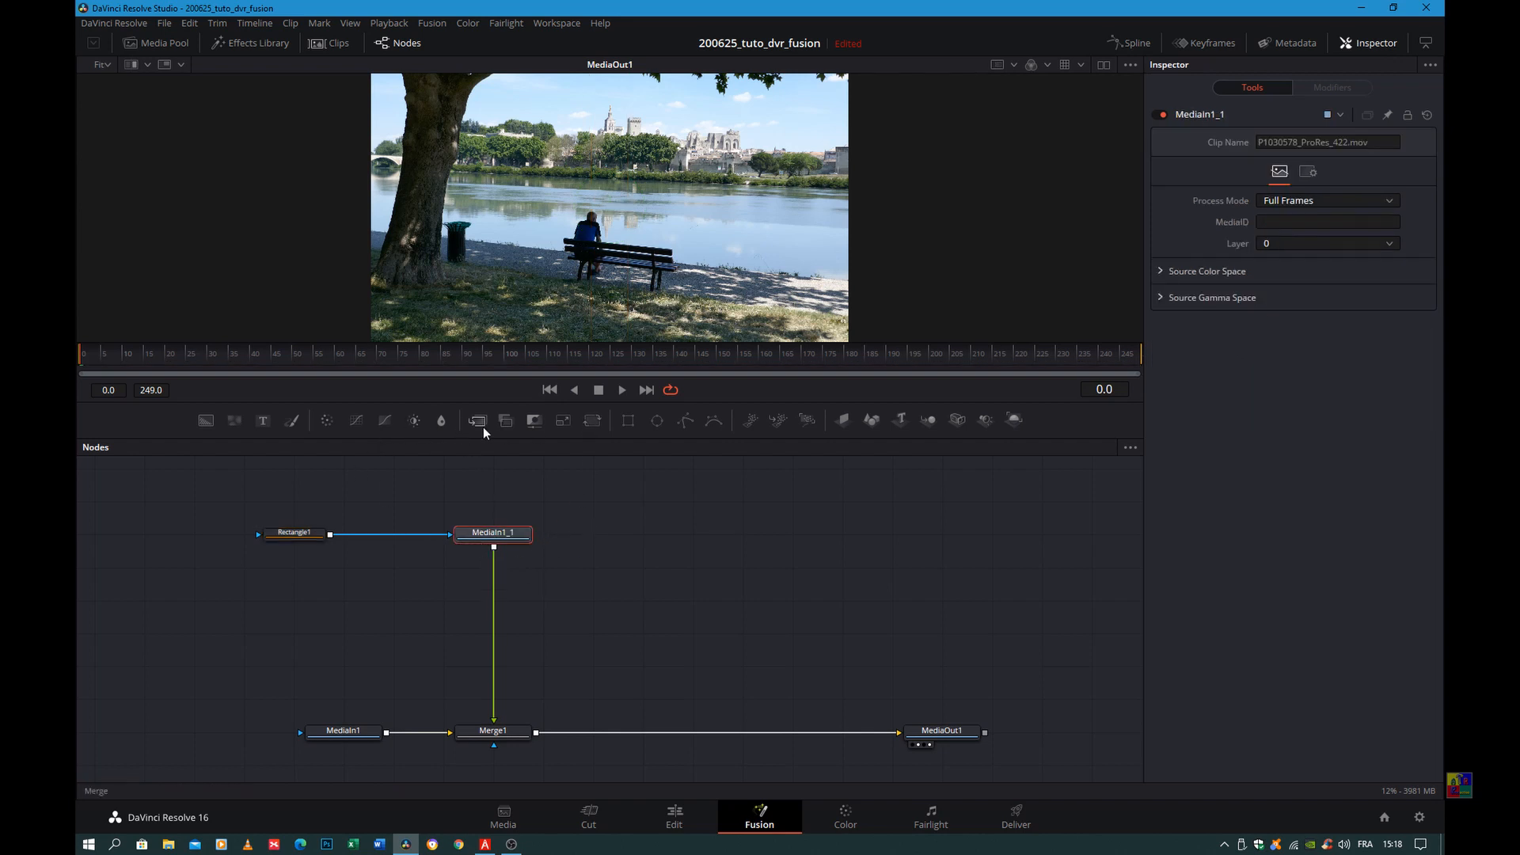
pyautogui.click(589, 420)
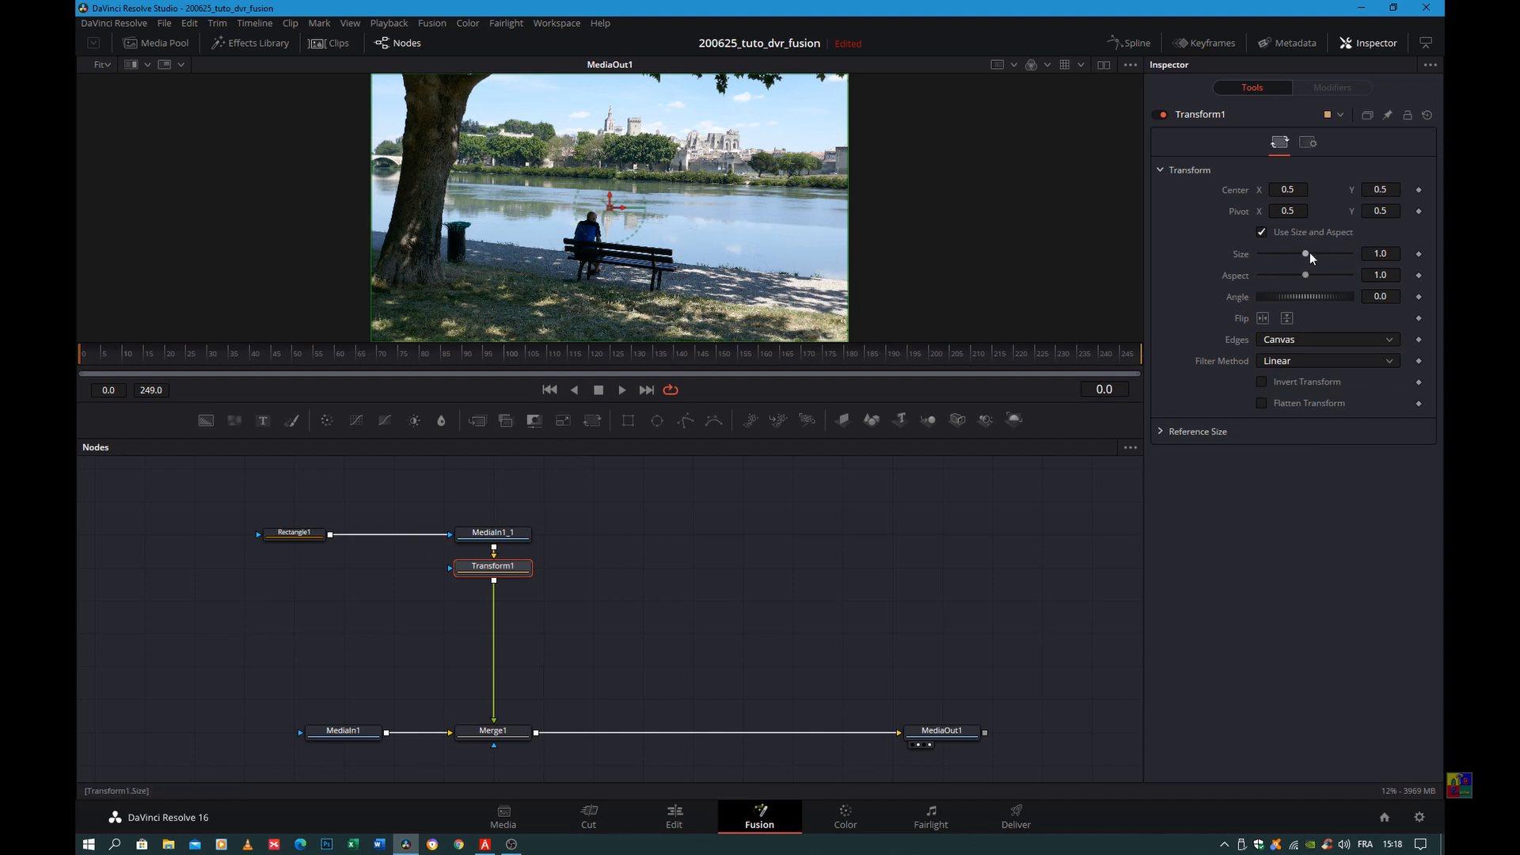
pyautogui.moveTo(1305, 253)
pyautogui.mouseDown()
pyautogui.moveTo(1330, 255)
pyautogui.moveTo(1281, 261)
pyautogui.moveTo(1326, 269)
pyautogui.moveTo(1305, 273)
pyautogui.mouseUp()
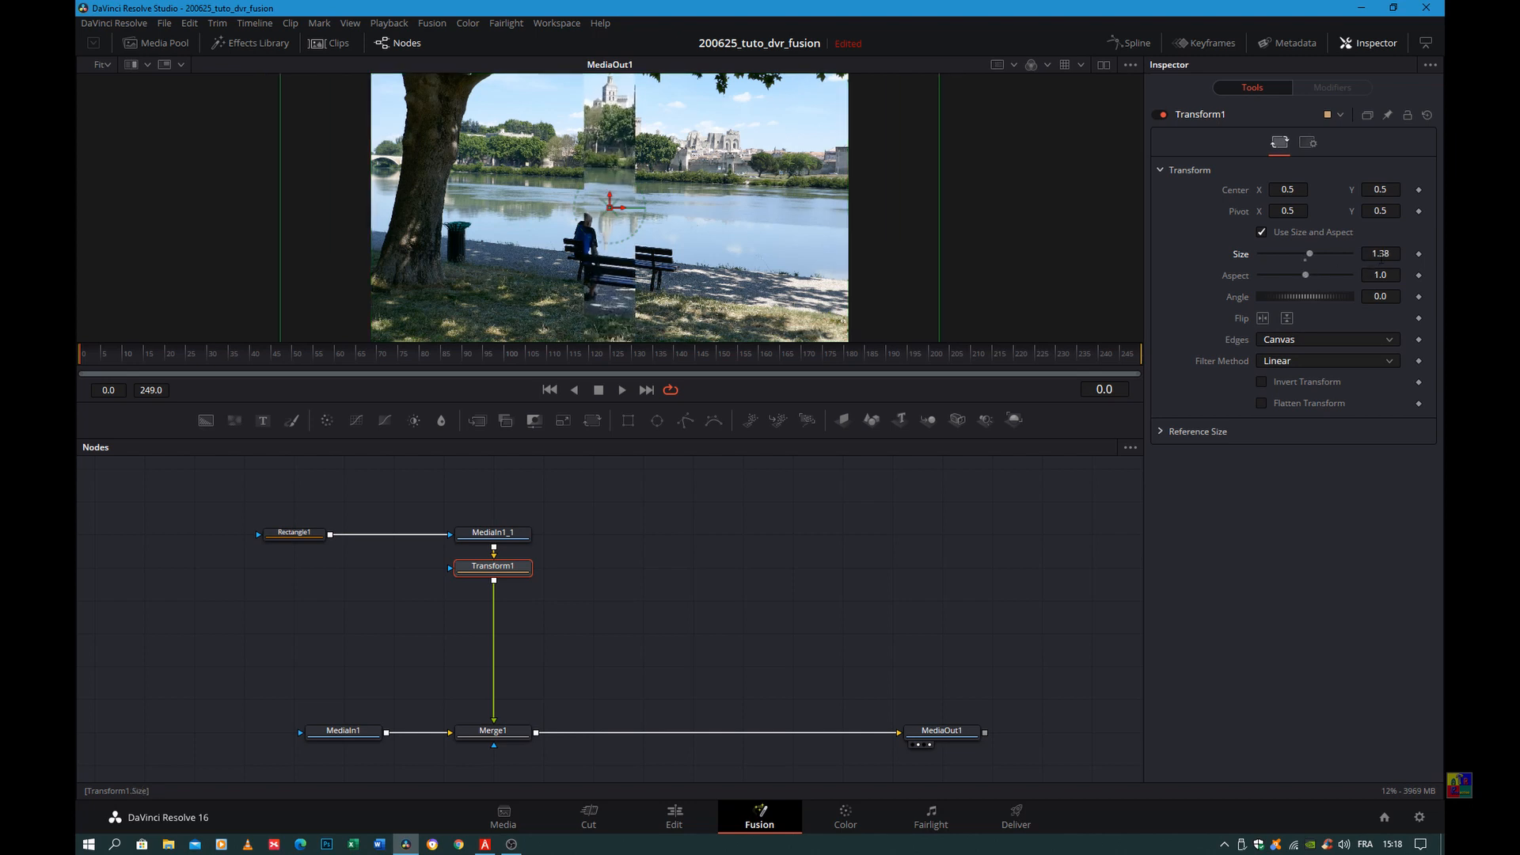
pyautogui.click(1379, 253)
pyautogui.press('BackSpace')
pyautogui.press('BackSpace')
pyautogui.write('277')
pyautogui.press('Tab')
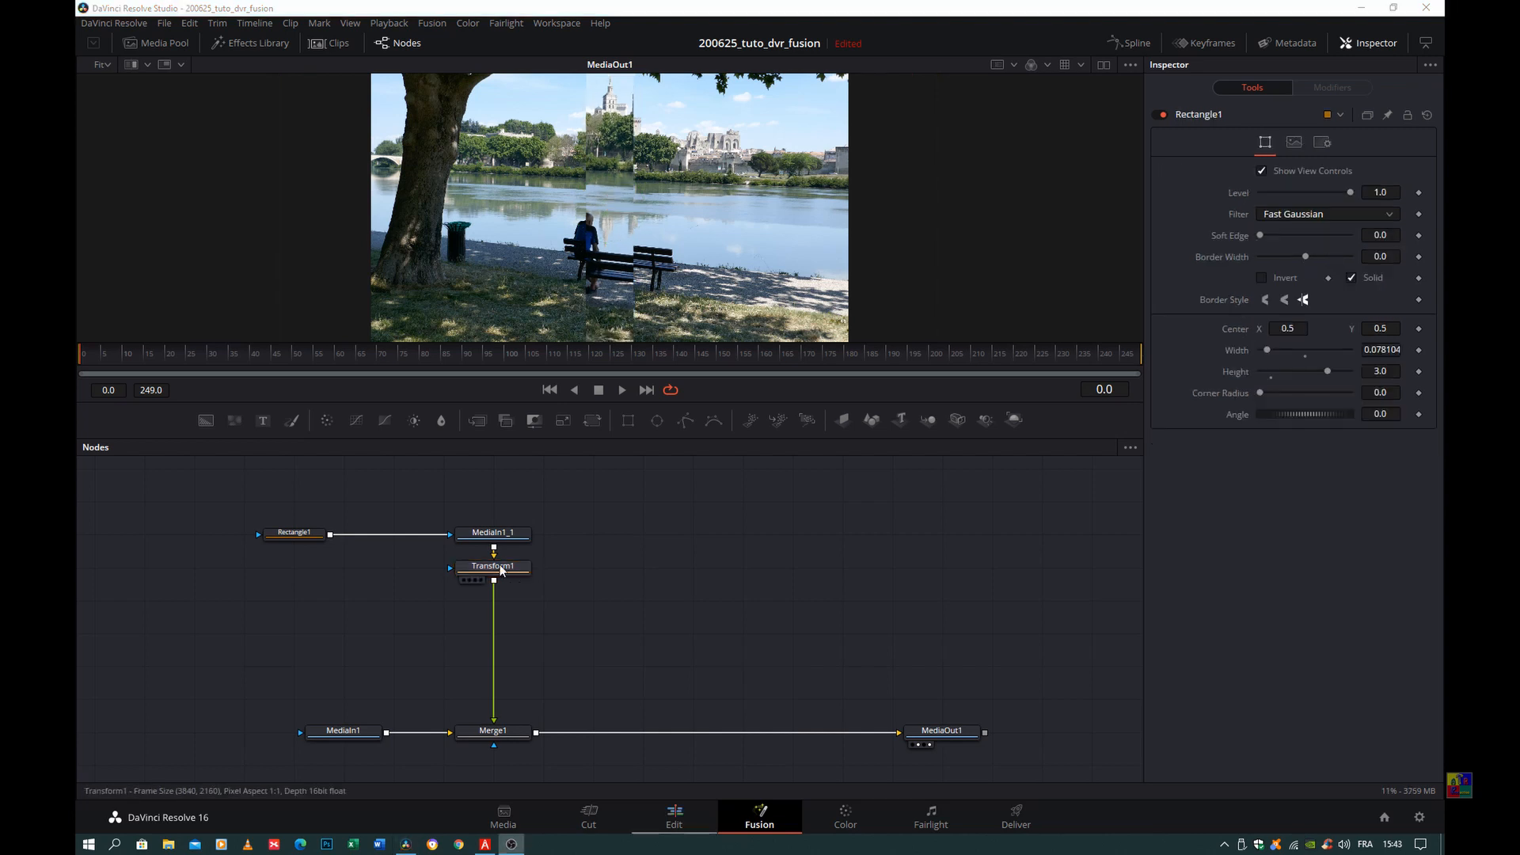
# Add a Shadow node after Transform1.
pyautogui.click(500, 569)
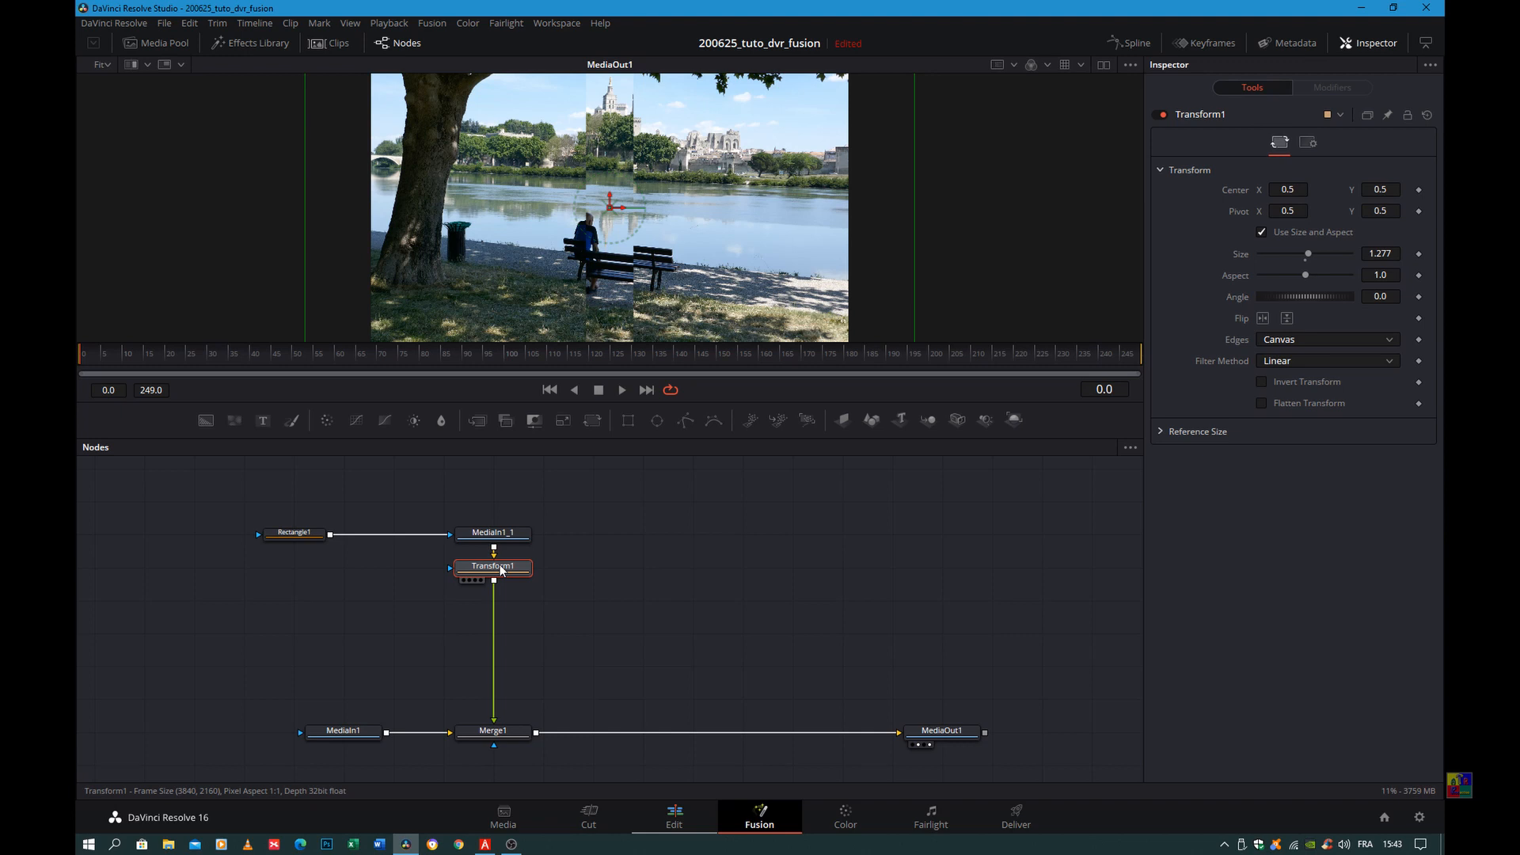
pyautogui.hotkey('shift', 'space')
pyautogui.write('Shadow')
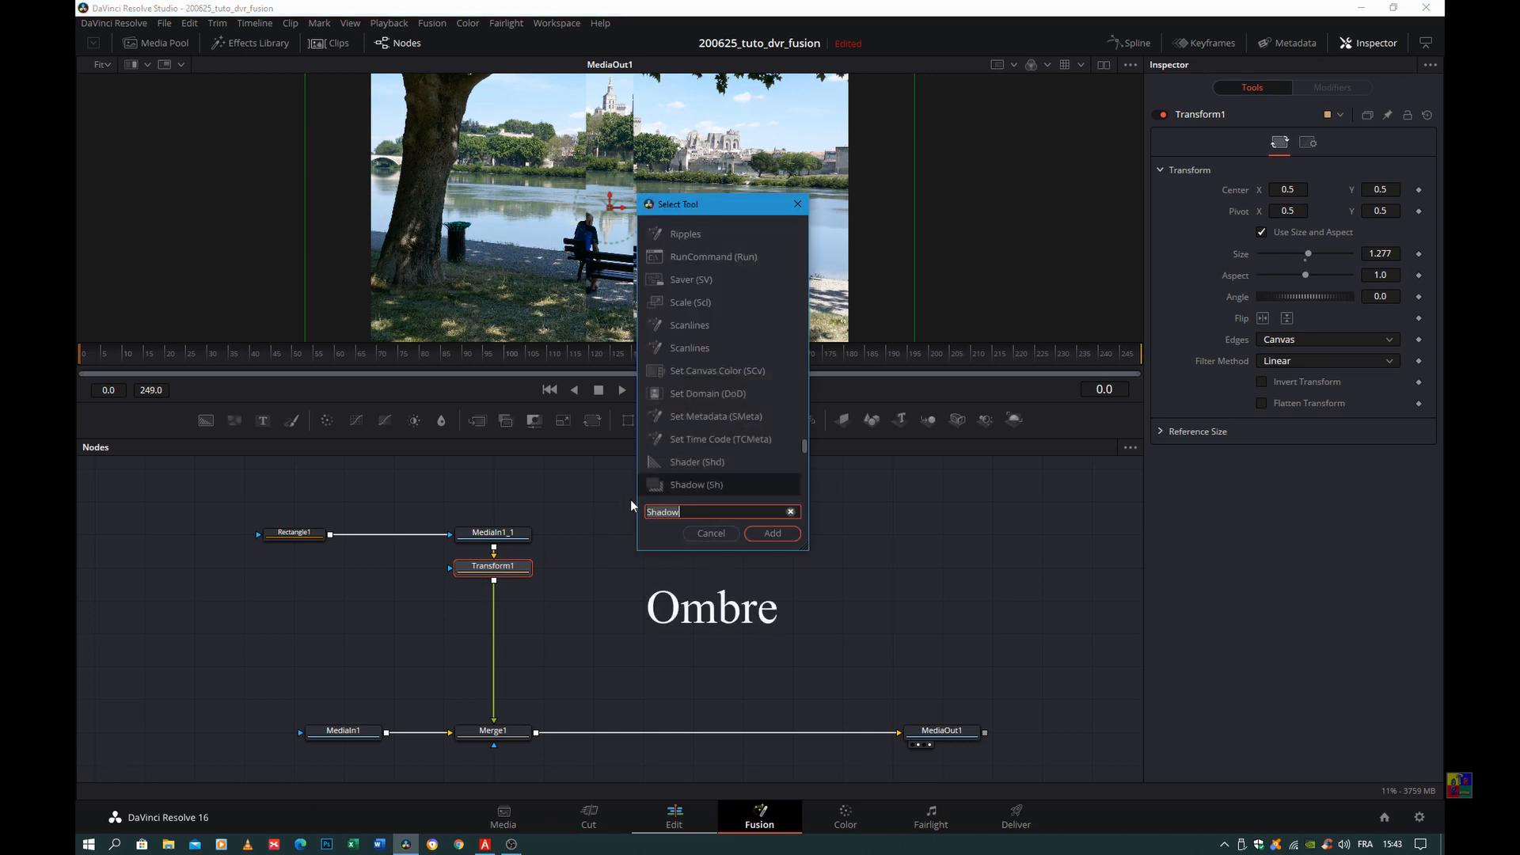
pyautogui.click(771, 533)
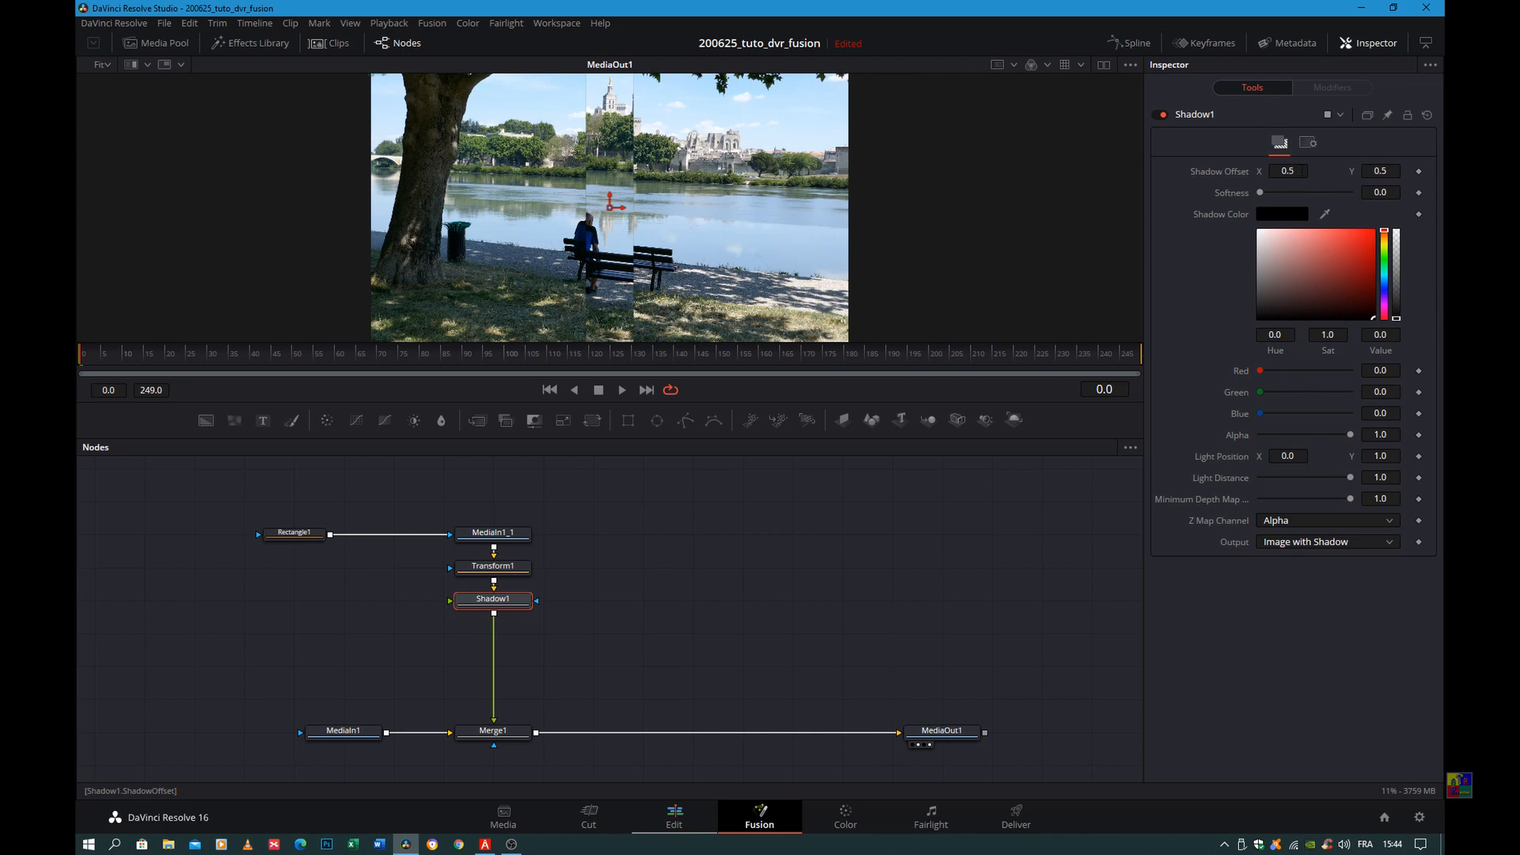
# Set the shadow's horizontal offset to 0.508.
pyautogui.moveTo(1301, 173); pyautogui.dragTo(1322, 172)
pyautogui.click(1287, 171)
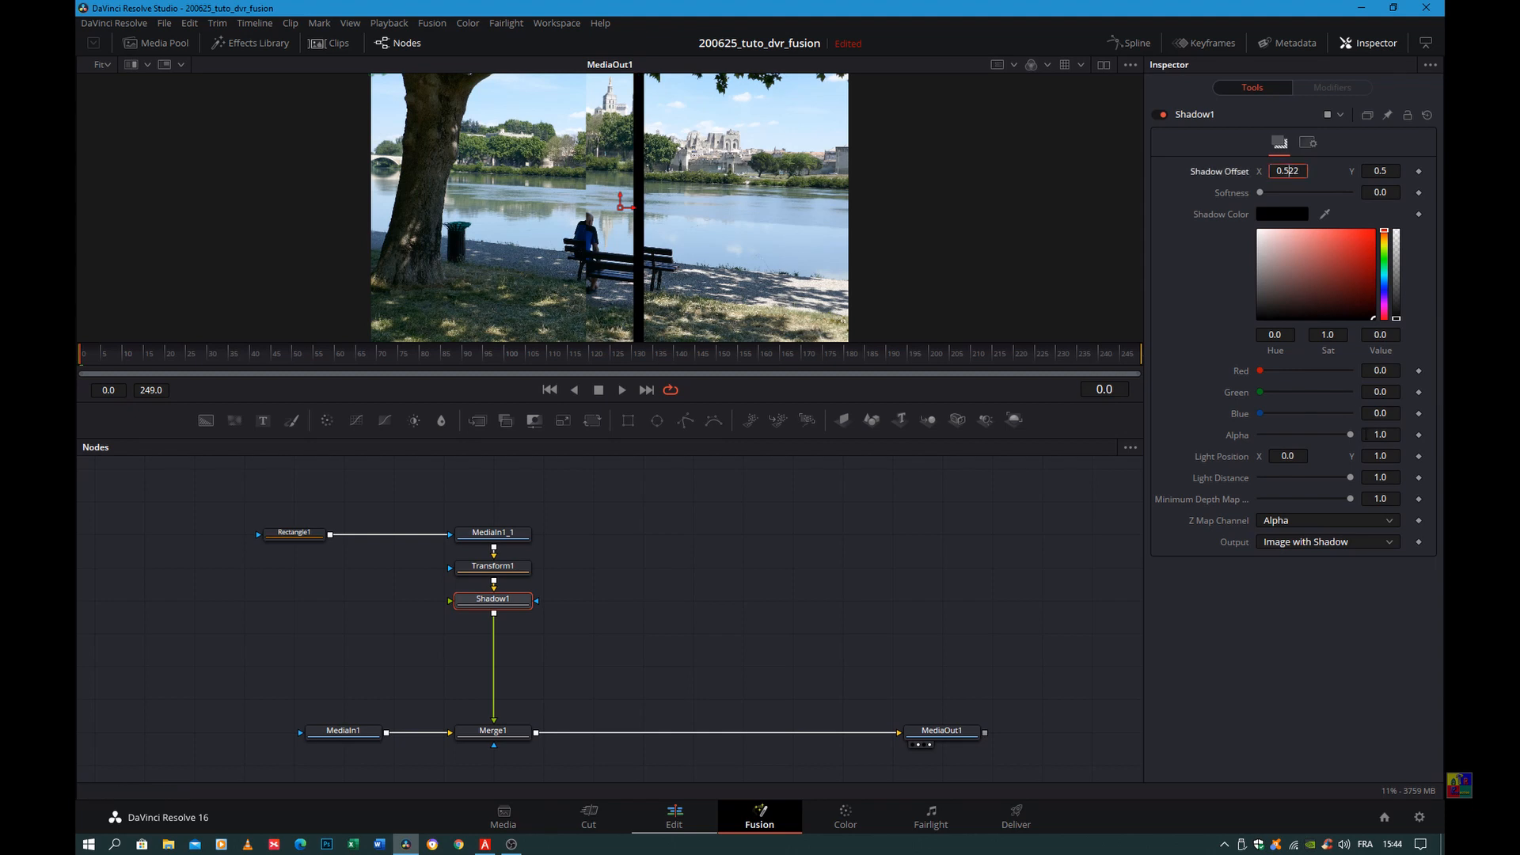
pyautogui.press('BackSpace')
pyautogui.press('BackSpace')
pyautogui.write('08')
pyautogui.press('Tab')
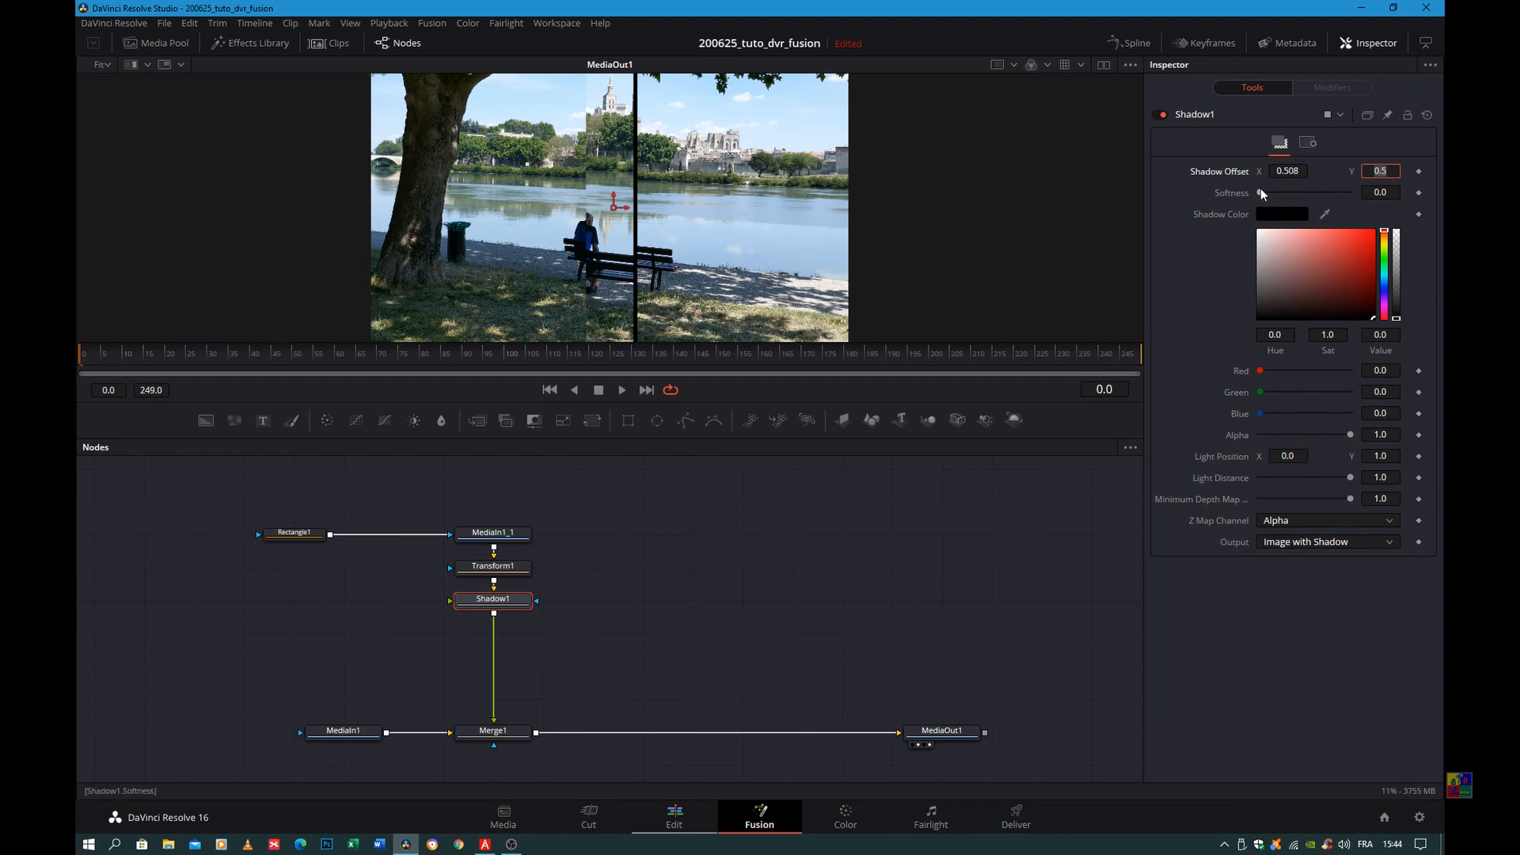
# Set the shadow's softness to 0.02116.
pyautogui.moveTo(1261, 191)
pyautogui.mouseDown()
pyautogui.moveTo(1347, 197)
pyautogui.moveTo(1208, 206)
pyautogui.moveTo(1280, 196)
pyautogui.mouseUp()
pyautogui.click(1378, 192)
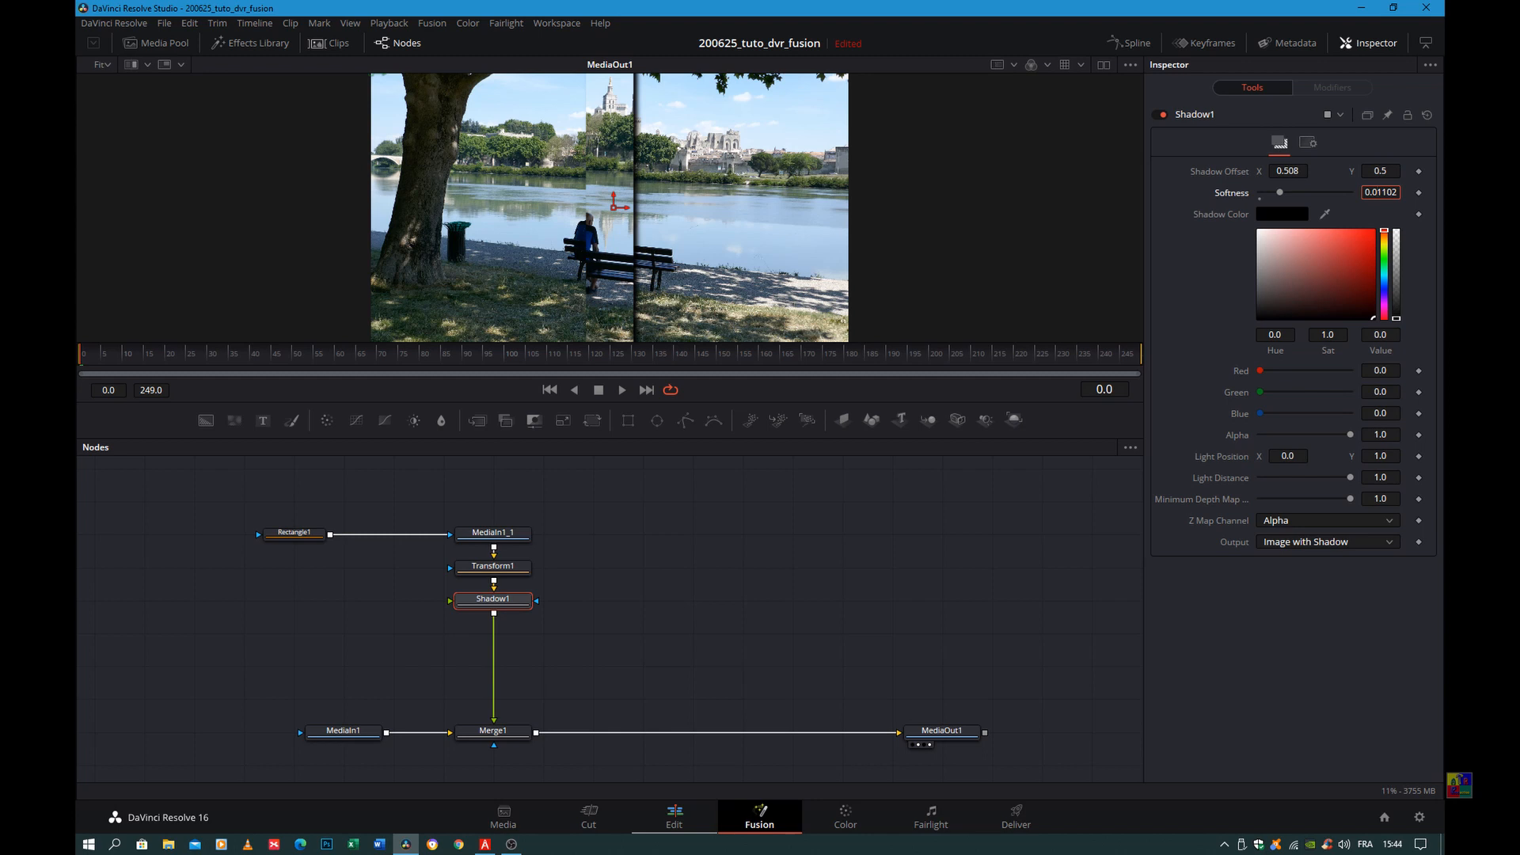
pyautogui.press('BackSpace')
pyautogui.press('BackSpace')
pyautogui.press('BackSpace')
pyautogui.press('BackSpace')
pyautogui.write('2116')
pyautogui.press('Tab')
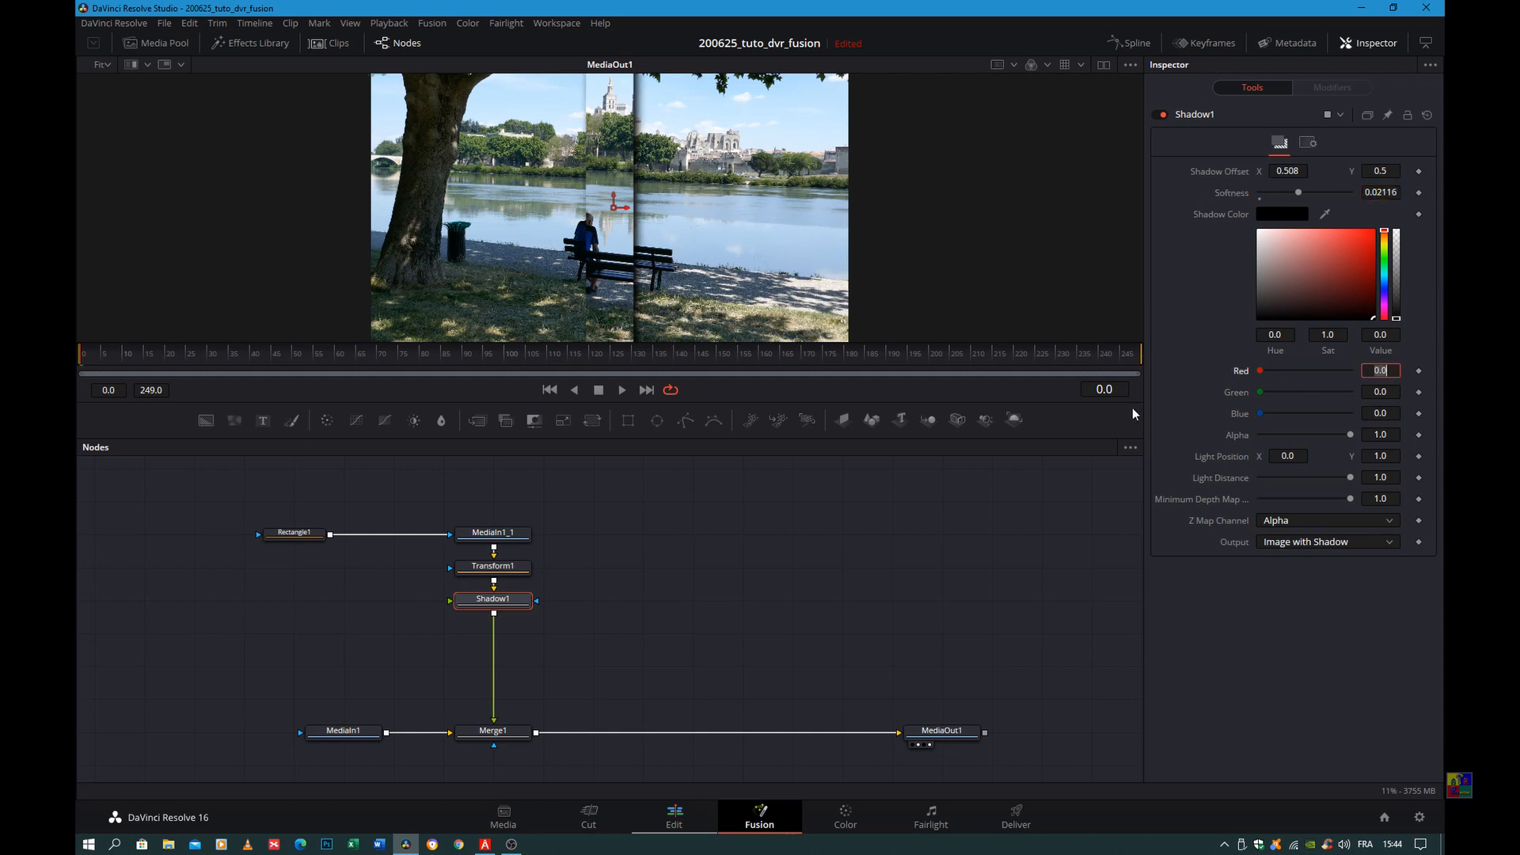
# Try moving the Rectangle1 mask leftward across the image.
pyautogui.click(283, 530)
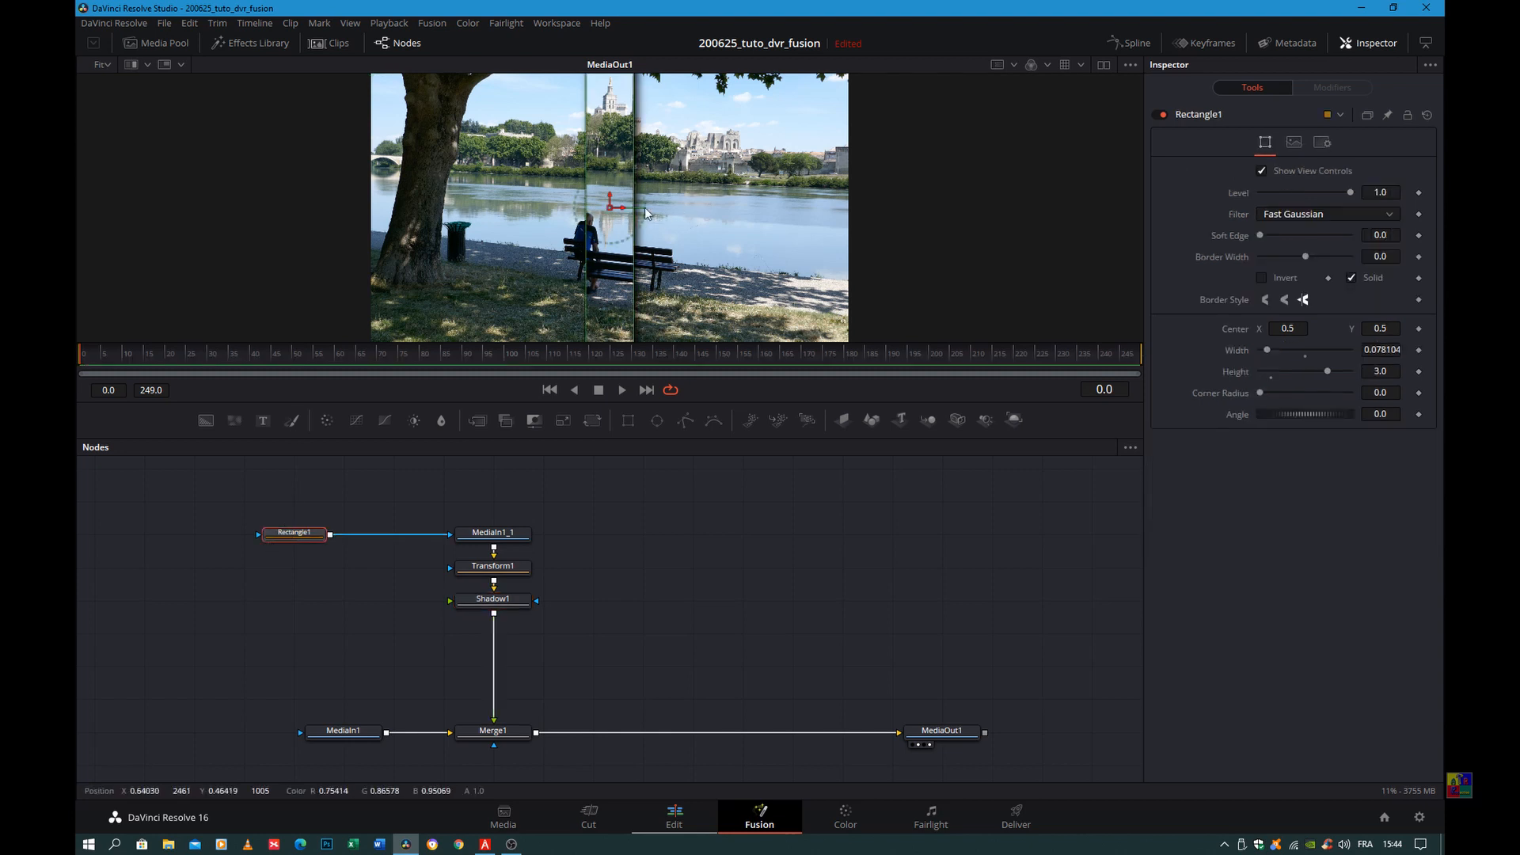
pyautogui.moveTo(623, 210); pyautogui.dragTo(513, 254)
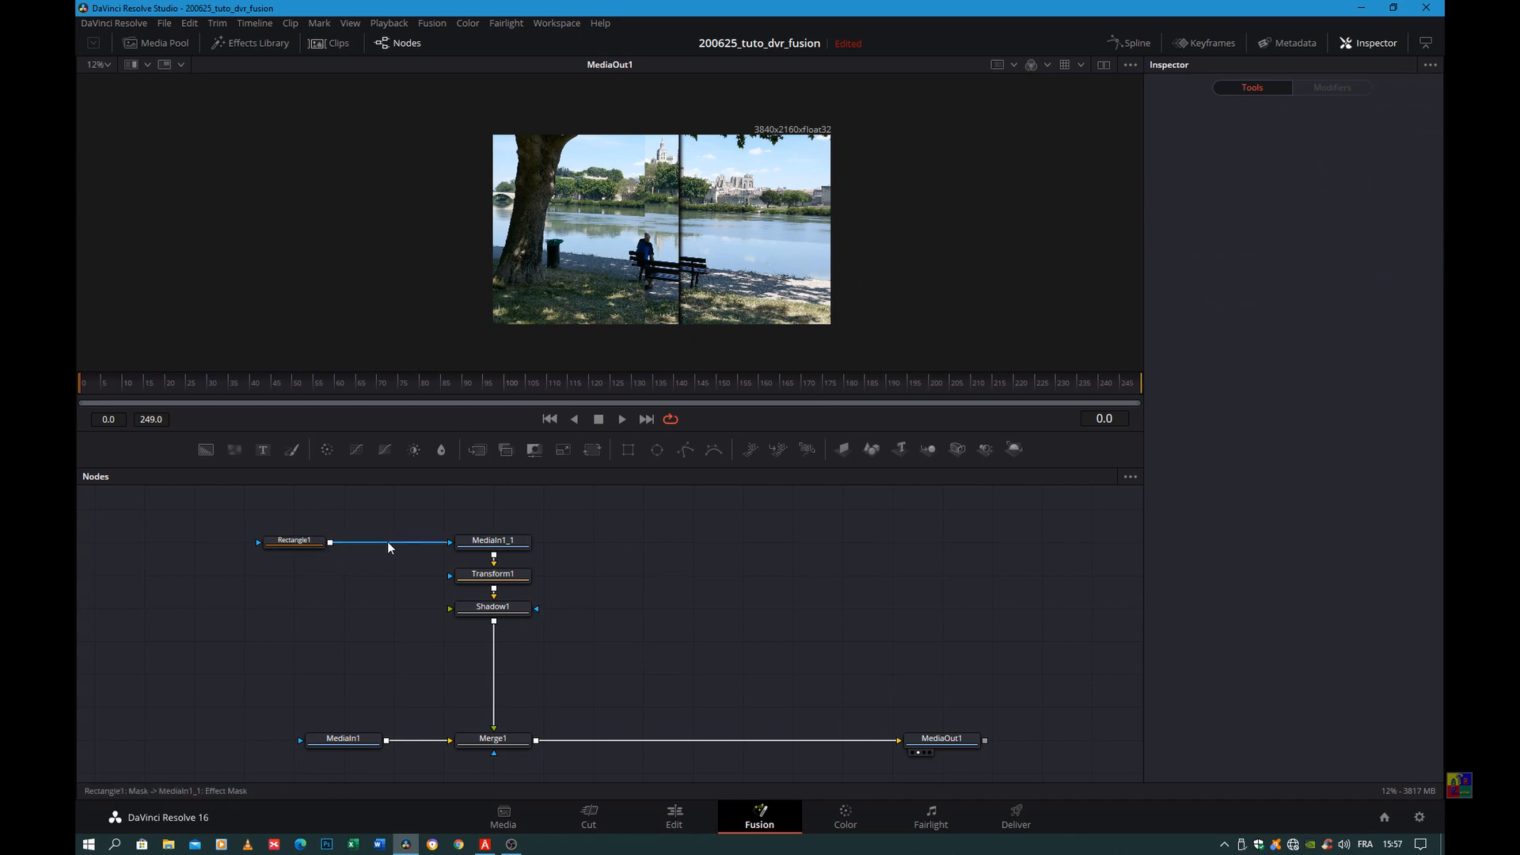
# Insert a new Transform node between Rectangle1 and MediaIn1_1, routing the mask through it.
pyautogui.click(593, 449)
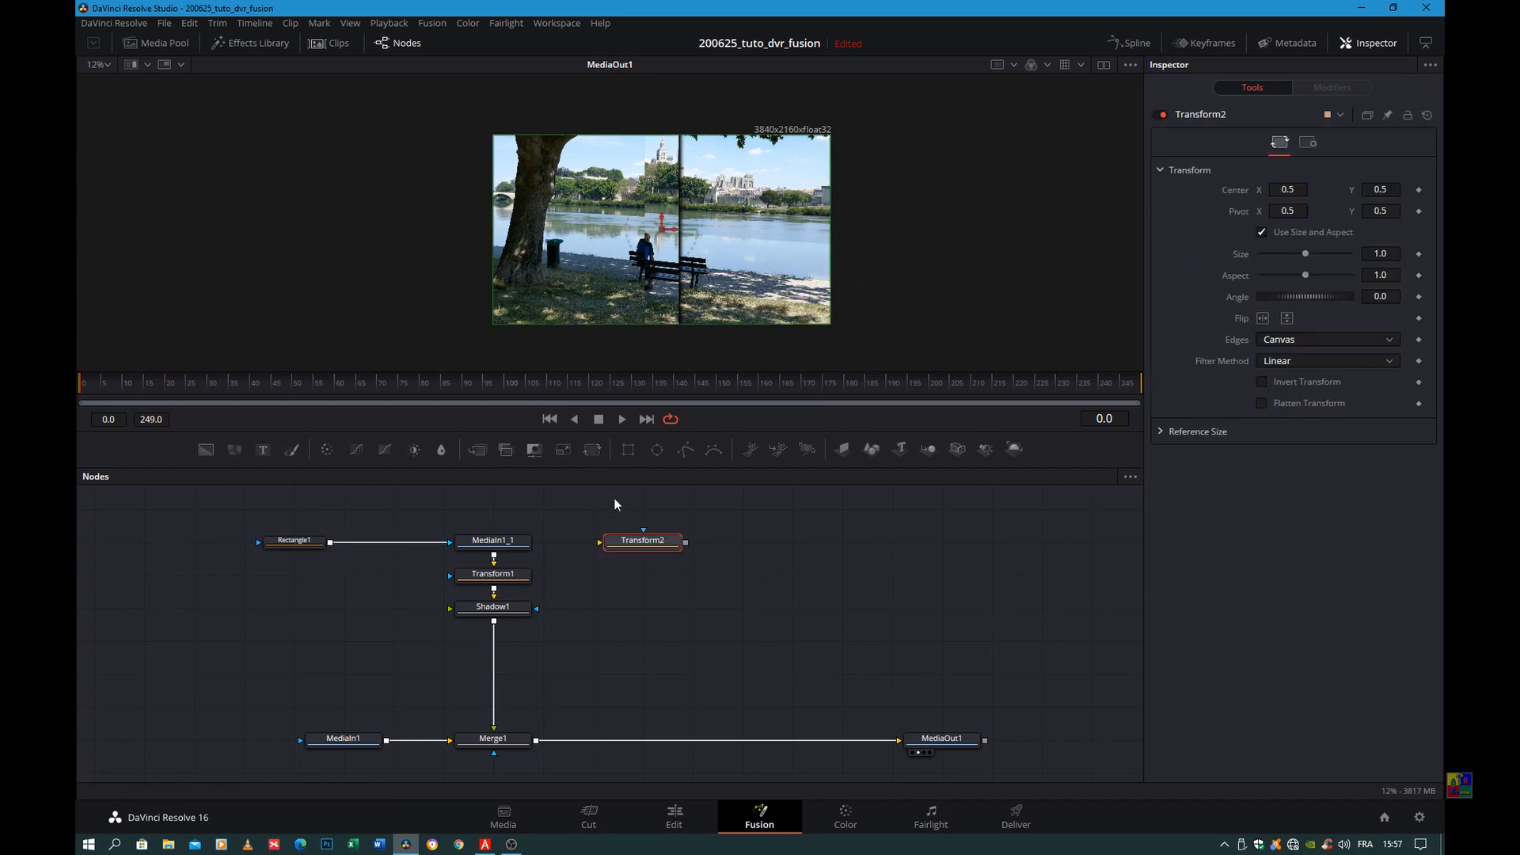
pyautogui.moveTo(419, 542); pyautogui.dragTo(437, 554)
pyautogui.moveTo(638, 540); pyautogui.dragTo(456, 547)
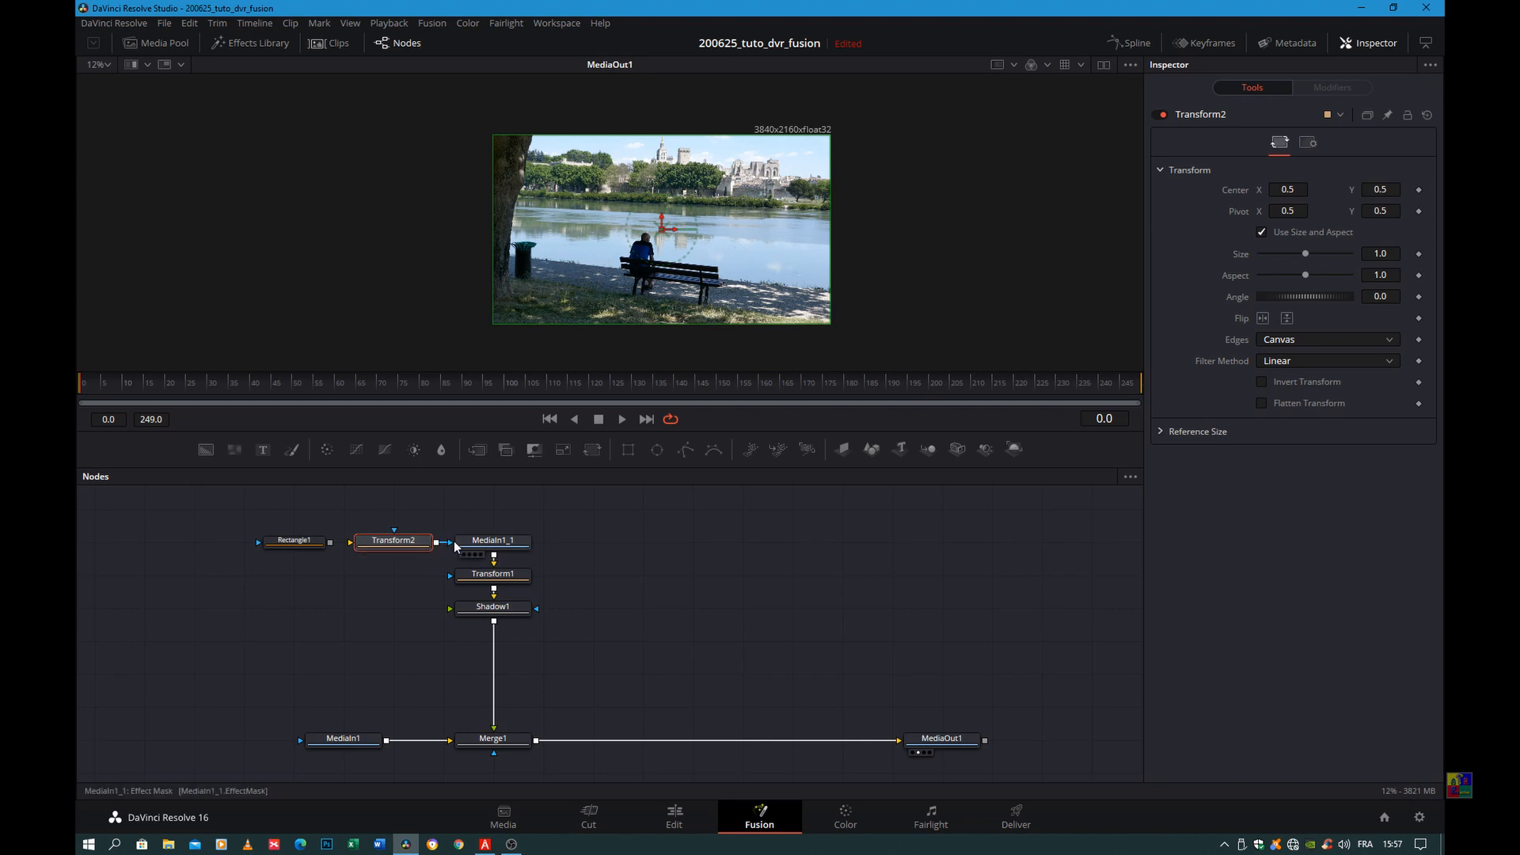
pyautogui.moveTo(331, 543); pyautogui.dragTo(348, 543)
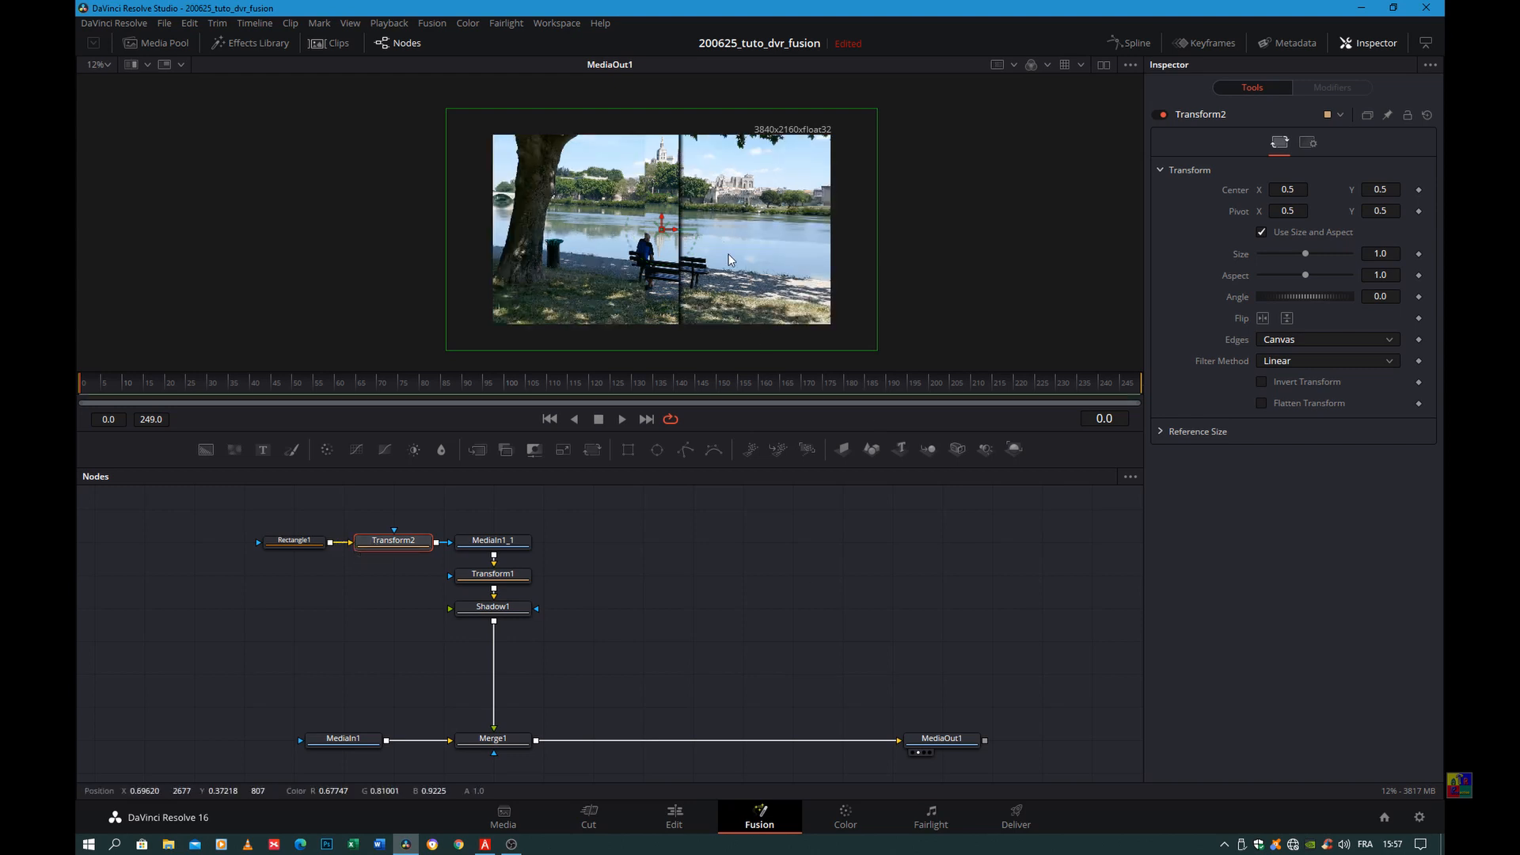
# Try shifting Transform2's horizontal center to 0.448 and changing its size, and reset both to their defaults.
pyautogui.moveTo(1297, 190); pyautogui.dragTo(1257, 190)
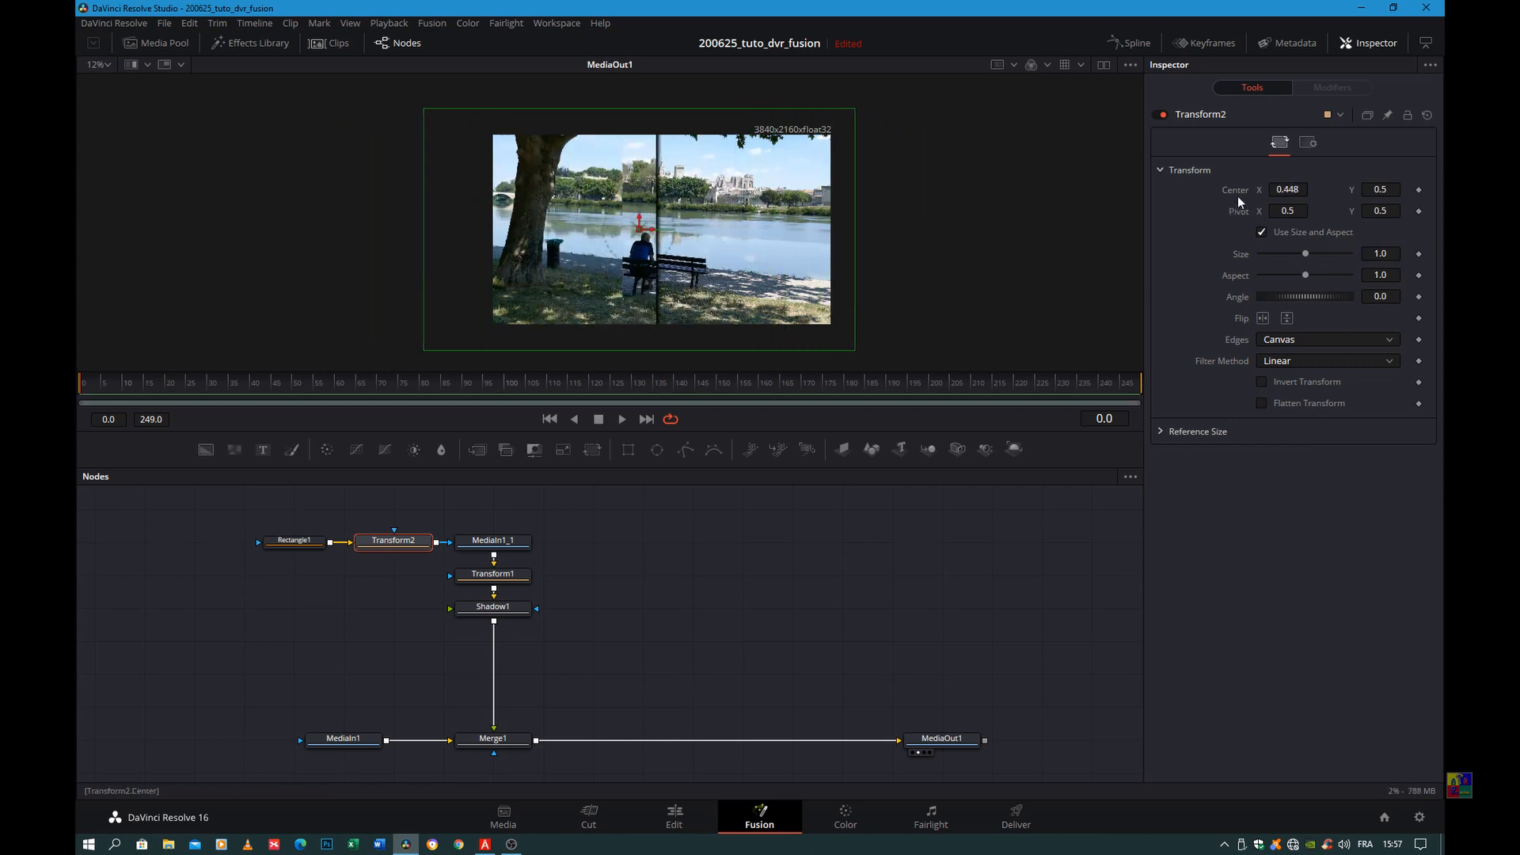
pyautogui.doubleClick(1230, 187)
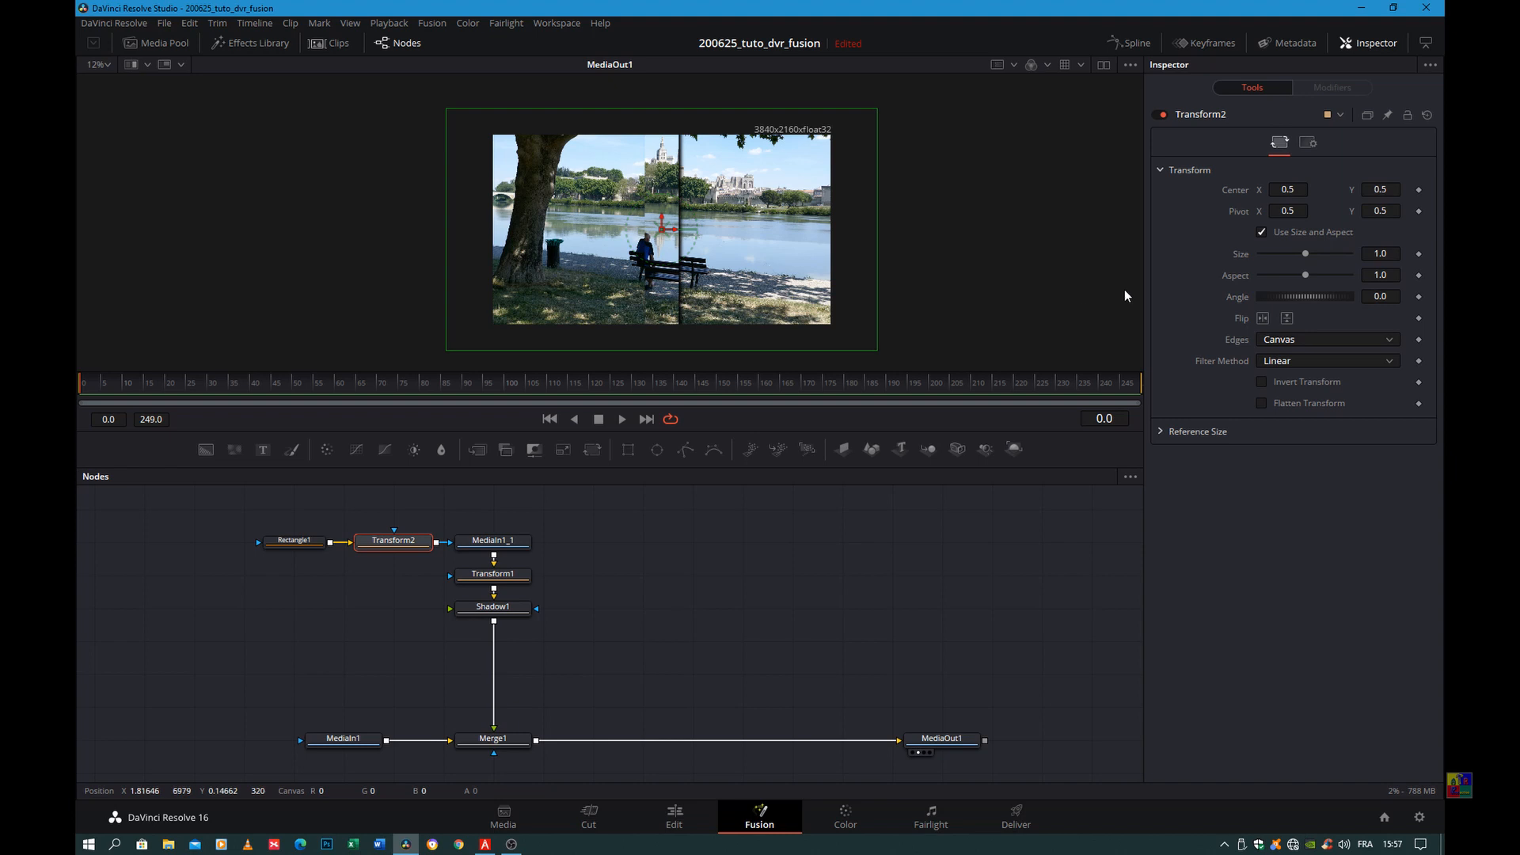
pyautogui.moveTo(1305, 253)
pyautogui.mouseDown()
pyautogui.moveTo(1268, 259)
pyautogui.moveTo(1301, 258)
pyautogui.mouseUp()
pyautogui.doubleClick(1242, 253)
pyautogui.click(1299, 190)
pyautogui.click(1235, 212)
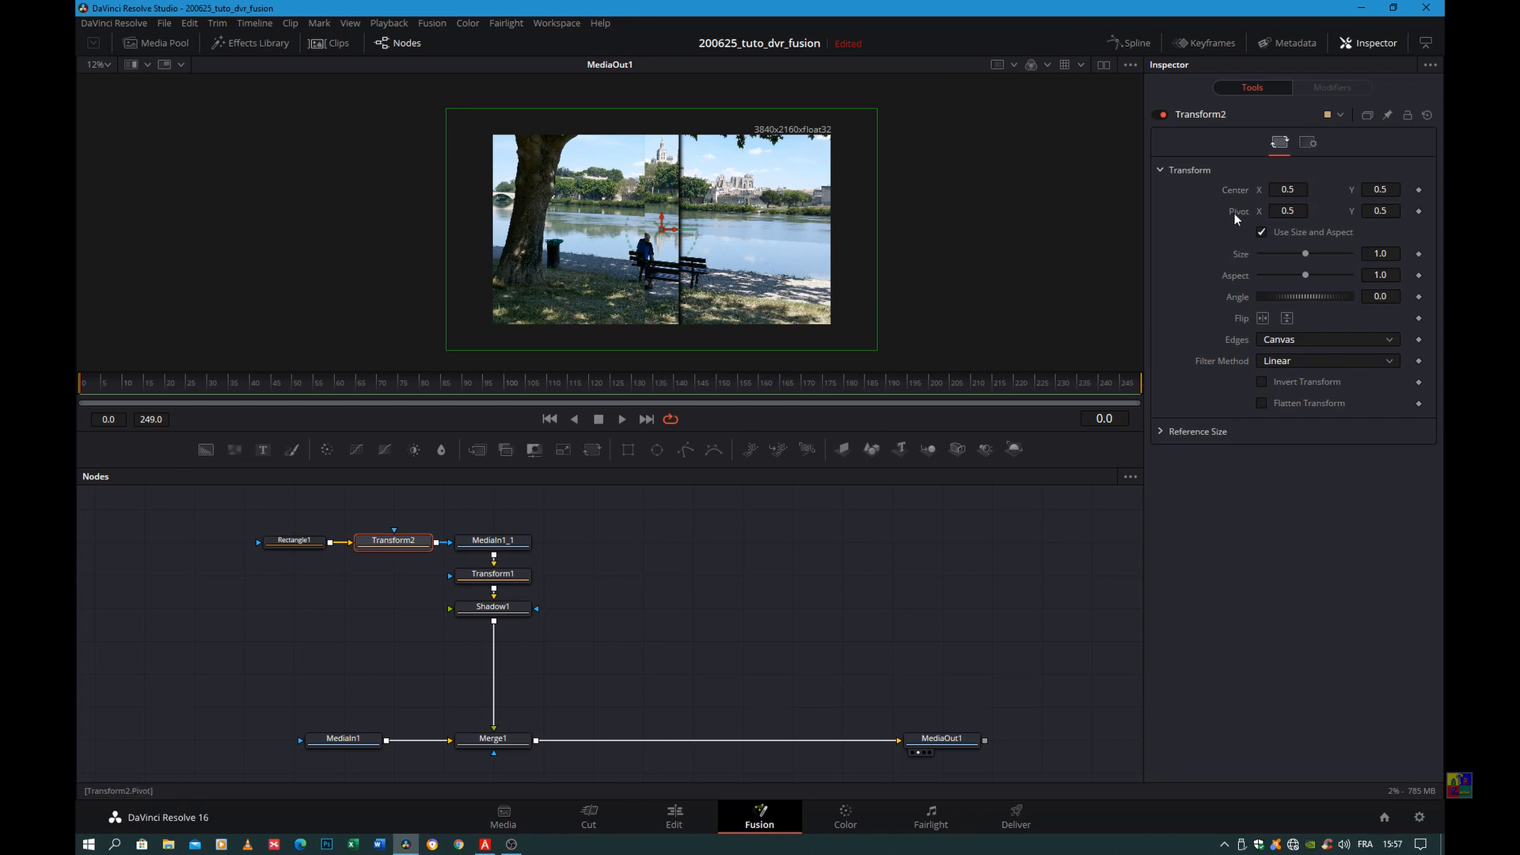
# Set Transform2's horizontal pivot to 0.132.
pyautogui.moveTo(1292, 210); pyautogui.dragTo(1042, 210)
pyautogui.click(1304, 211)
pyautogui.press('BackSpace')
pyautogui.press('BackSpace')
pyautogui.write('32')
pyautogui.press('Tab')
# Set Transform2's horizontal center to 0.36 to move the masked strip toward the tree.
pyautogui.click(1308, 190)
pyautogui.moveTo(1308, 190); pyautogui.dragTo(1115, 190)
pyautogui.press('BackSpace')
pyautogui.press('BackSpace')
pyautogui.press('BackSpace')
pyautogui.write('36')
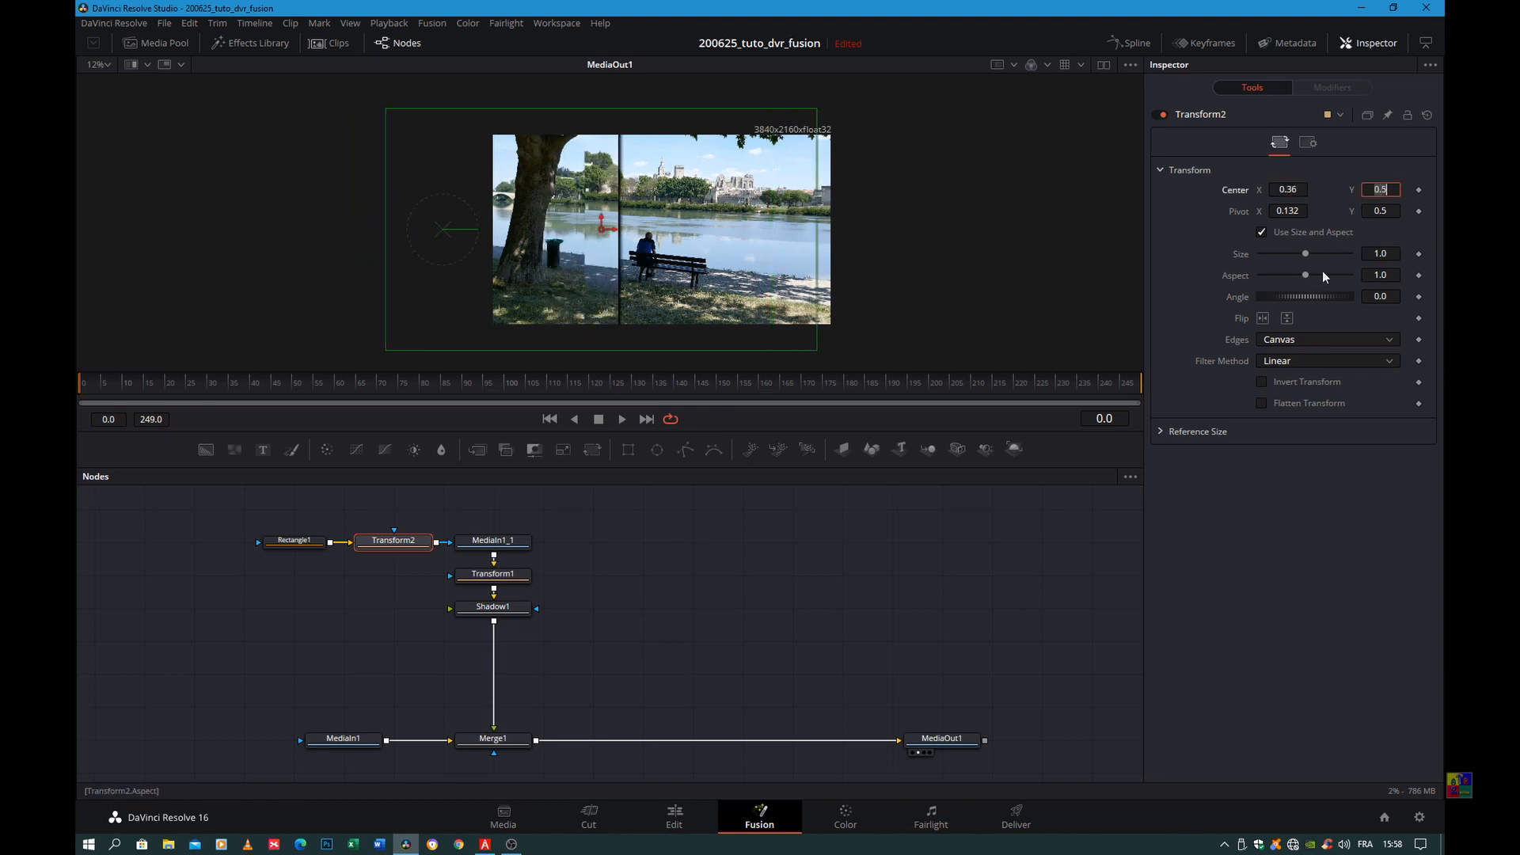
pyautogui.press('Tab')
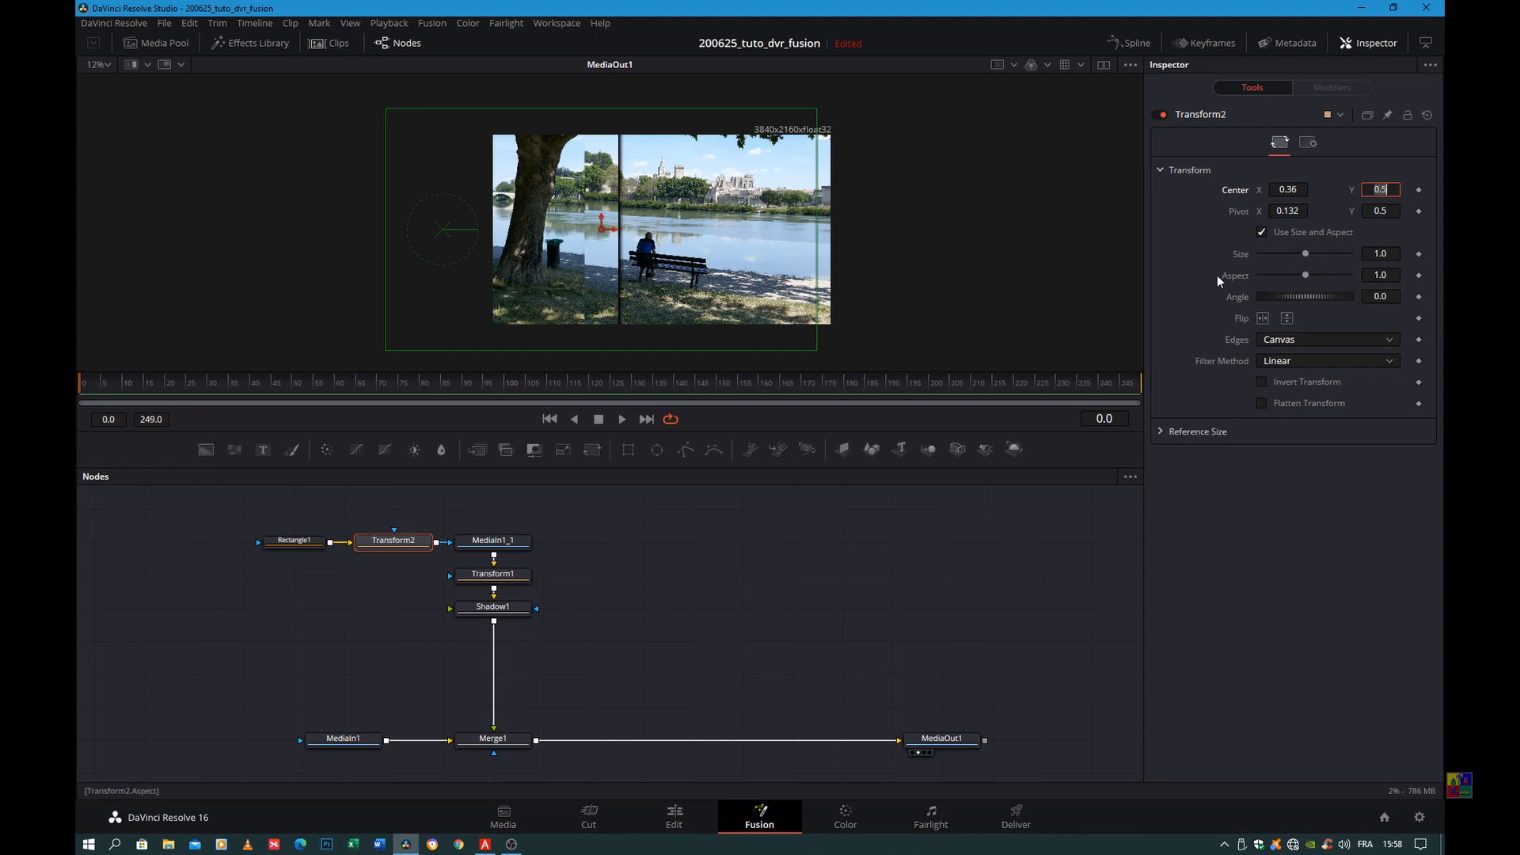
# Set Transform2's size to 0.236 and keyframe it at frame 20.
pyautogui.moveTo(1303, 253); pyautogui.dragTo(1269, 271)
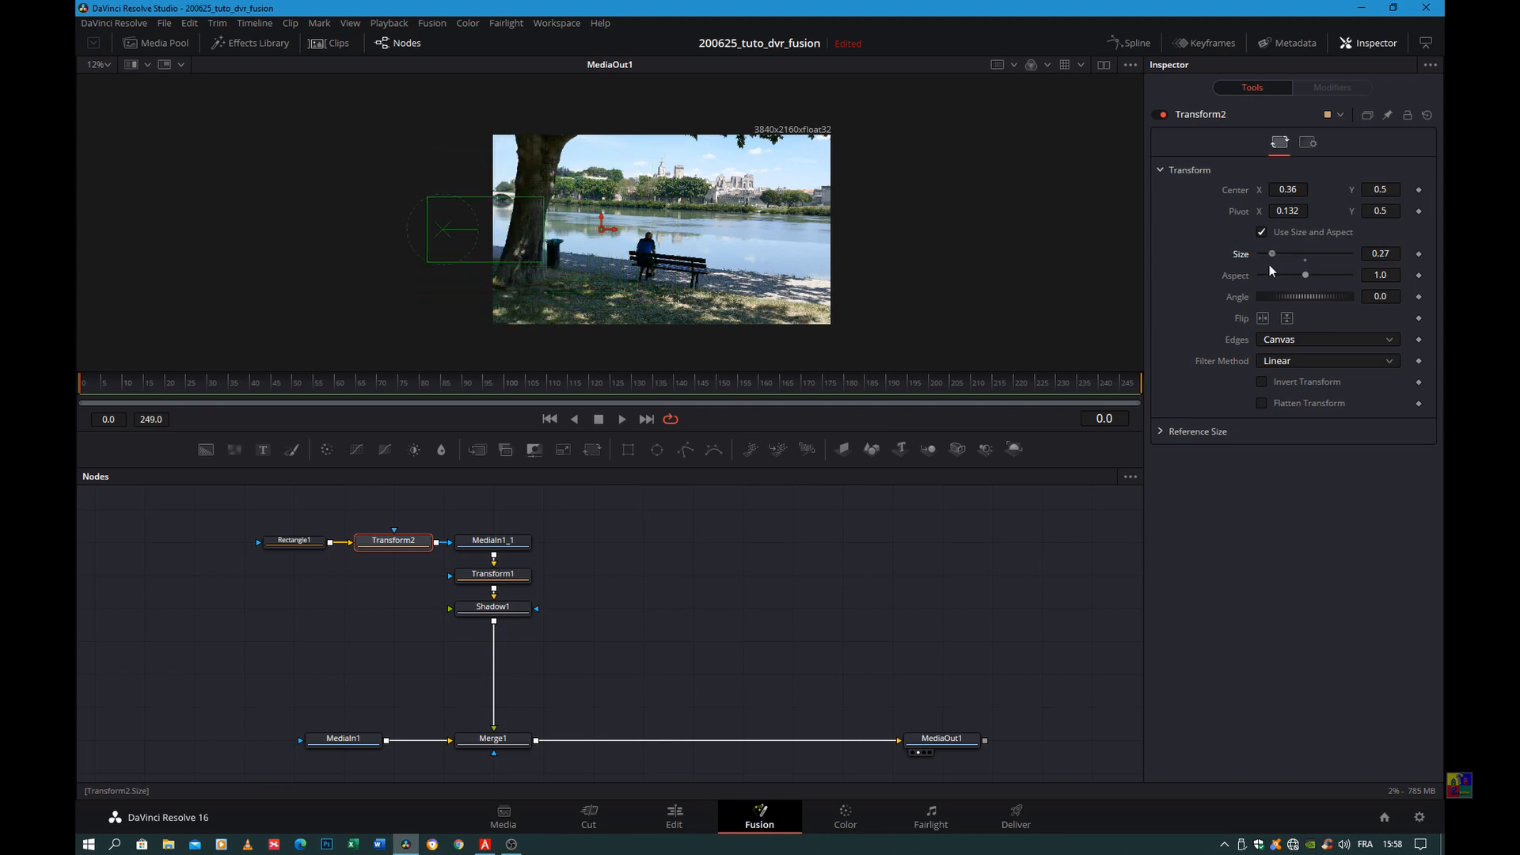
pyautogui.click(1380, 253)
pyautogui.press('Tab')
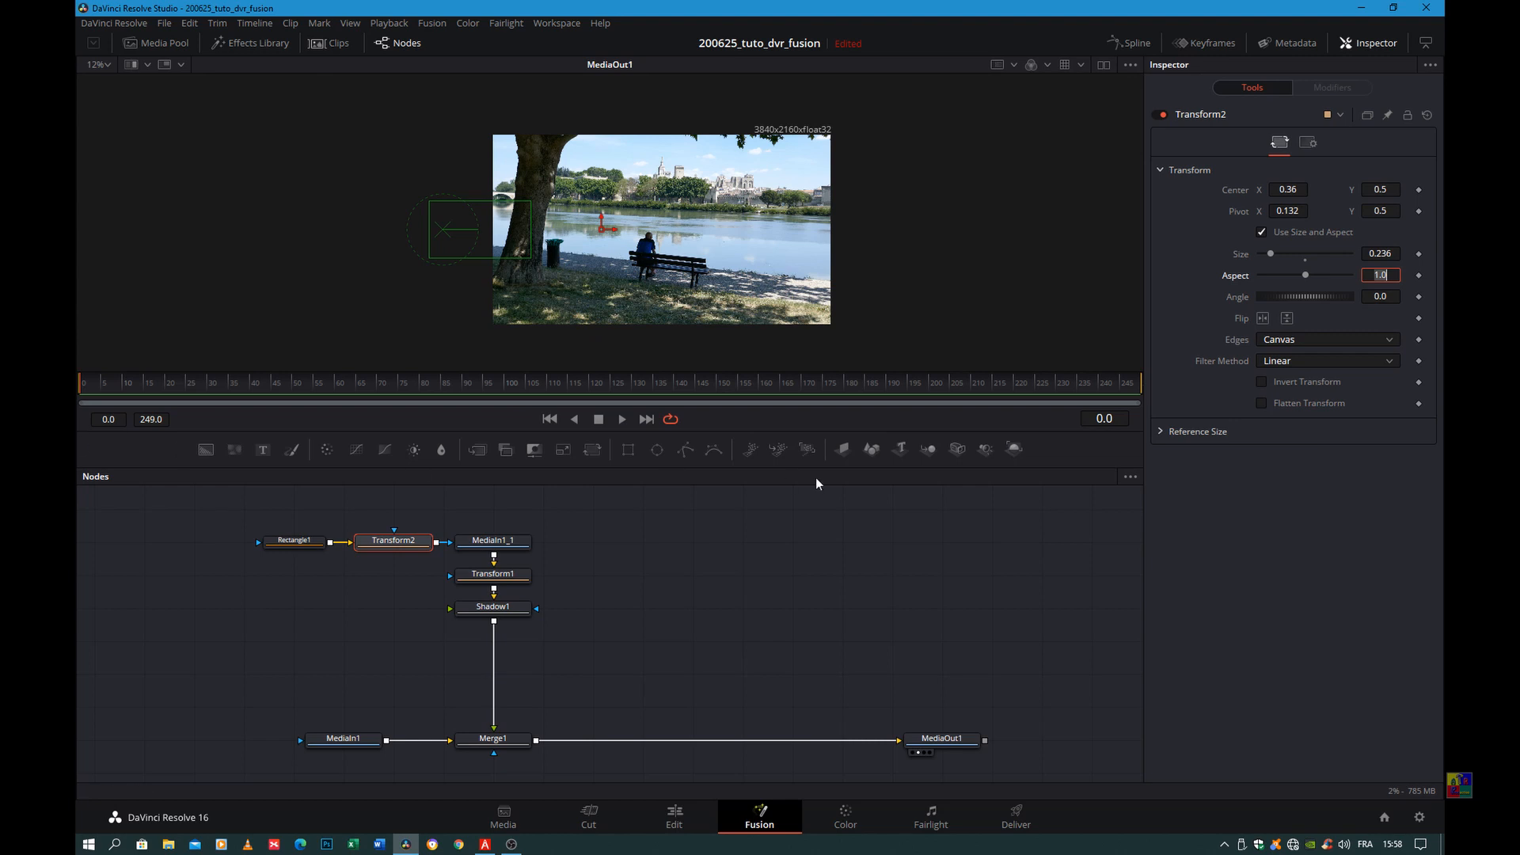
pyautogui.doubleClick(1112, 419)
pyautogui.write('20')
pyautogui.press('Return')
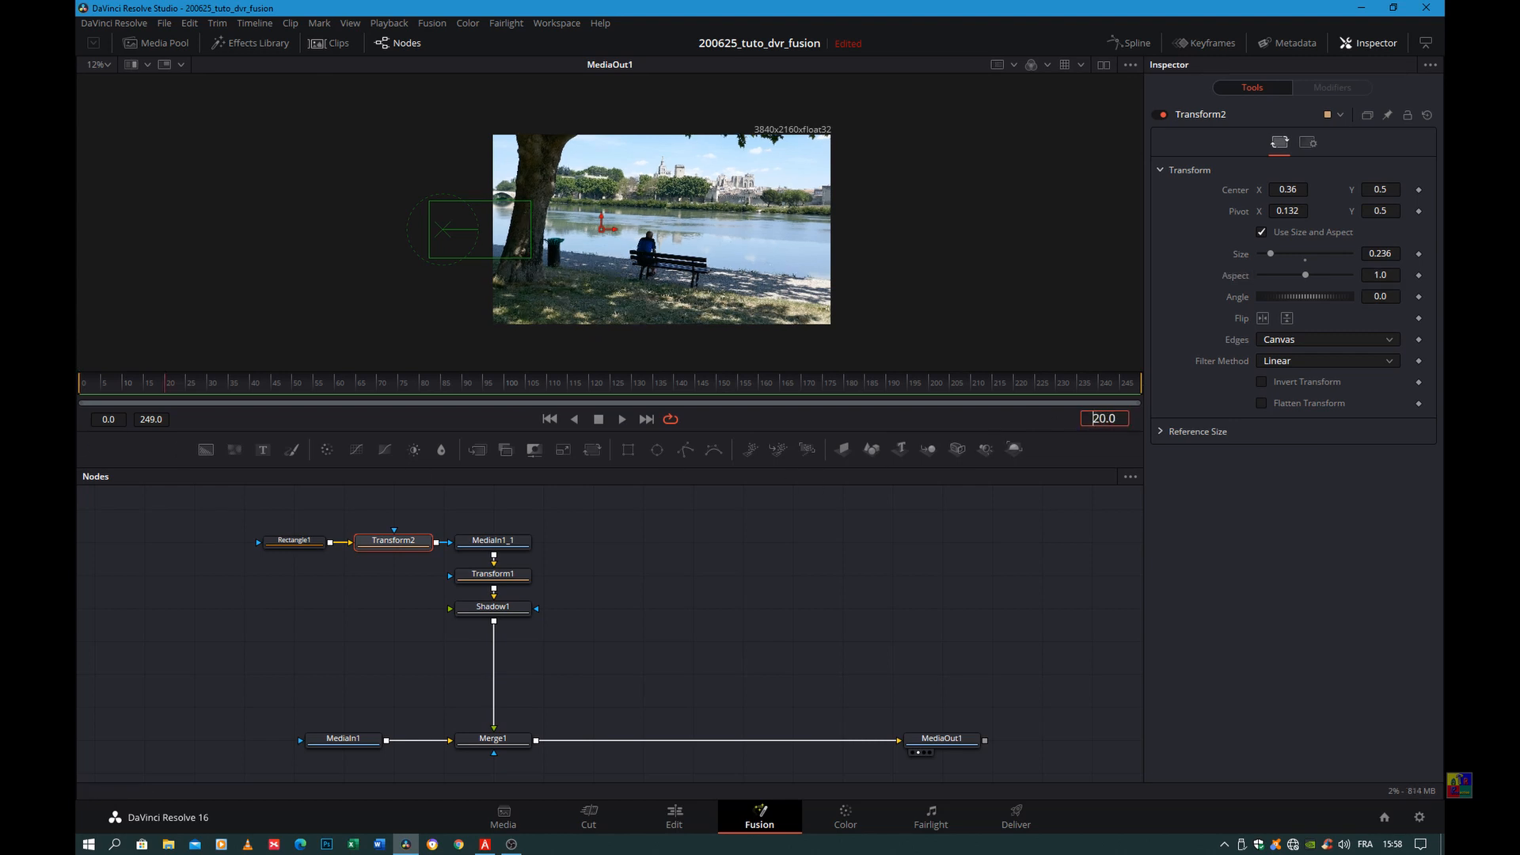
pyautogui.click(1418, 254)
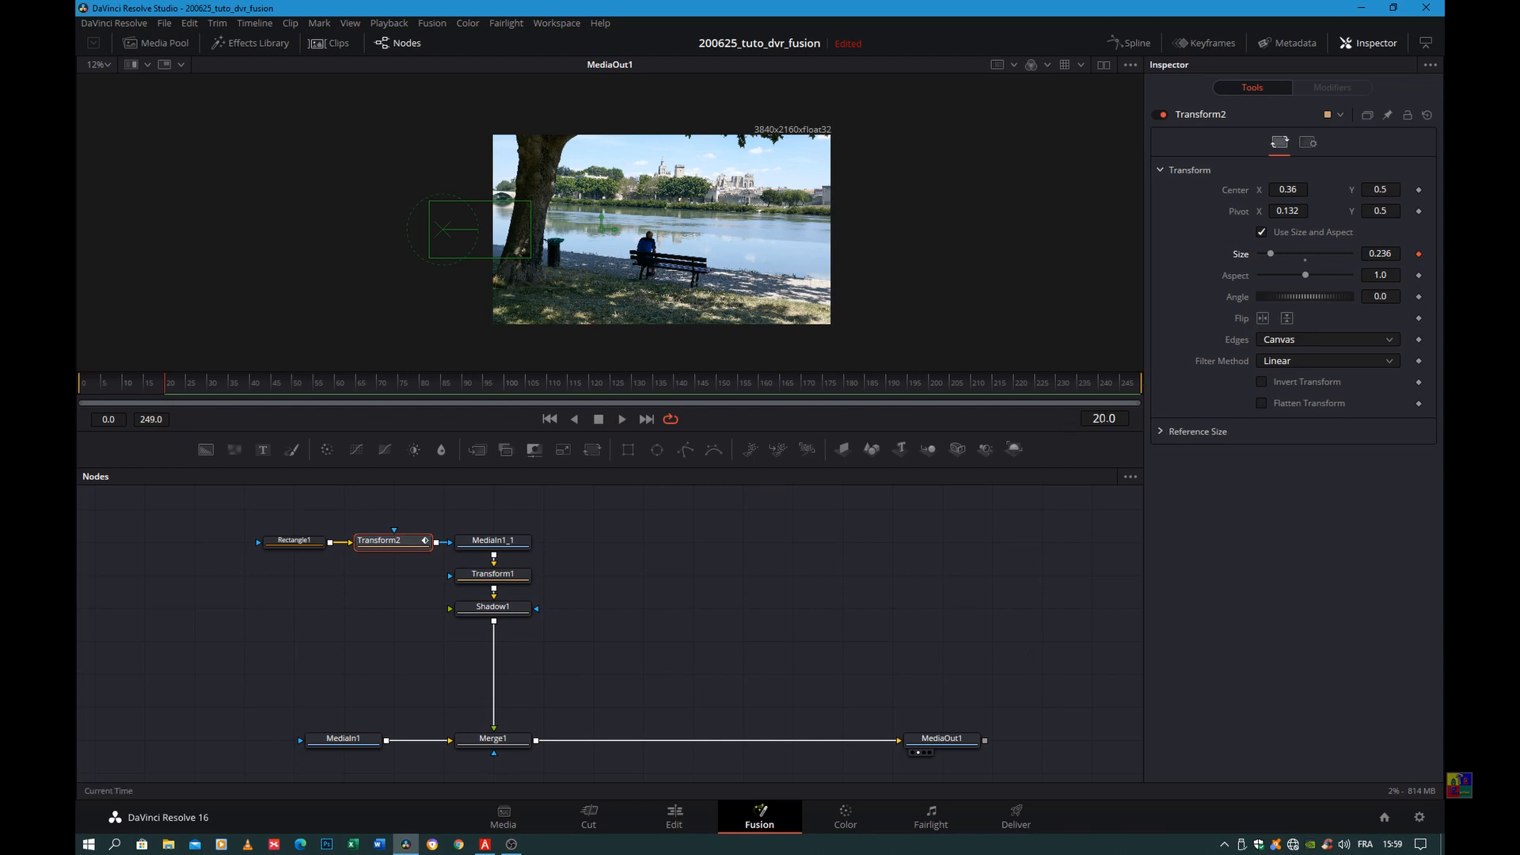
# Keyframe Transform2's size at 2.804 on frame 150.
pyautogui.click(1099, 418)
pyautogui.write('150')
pyautogui.press('Return')
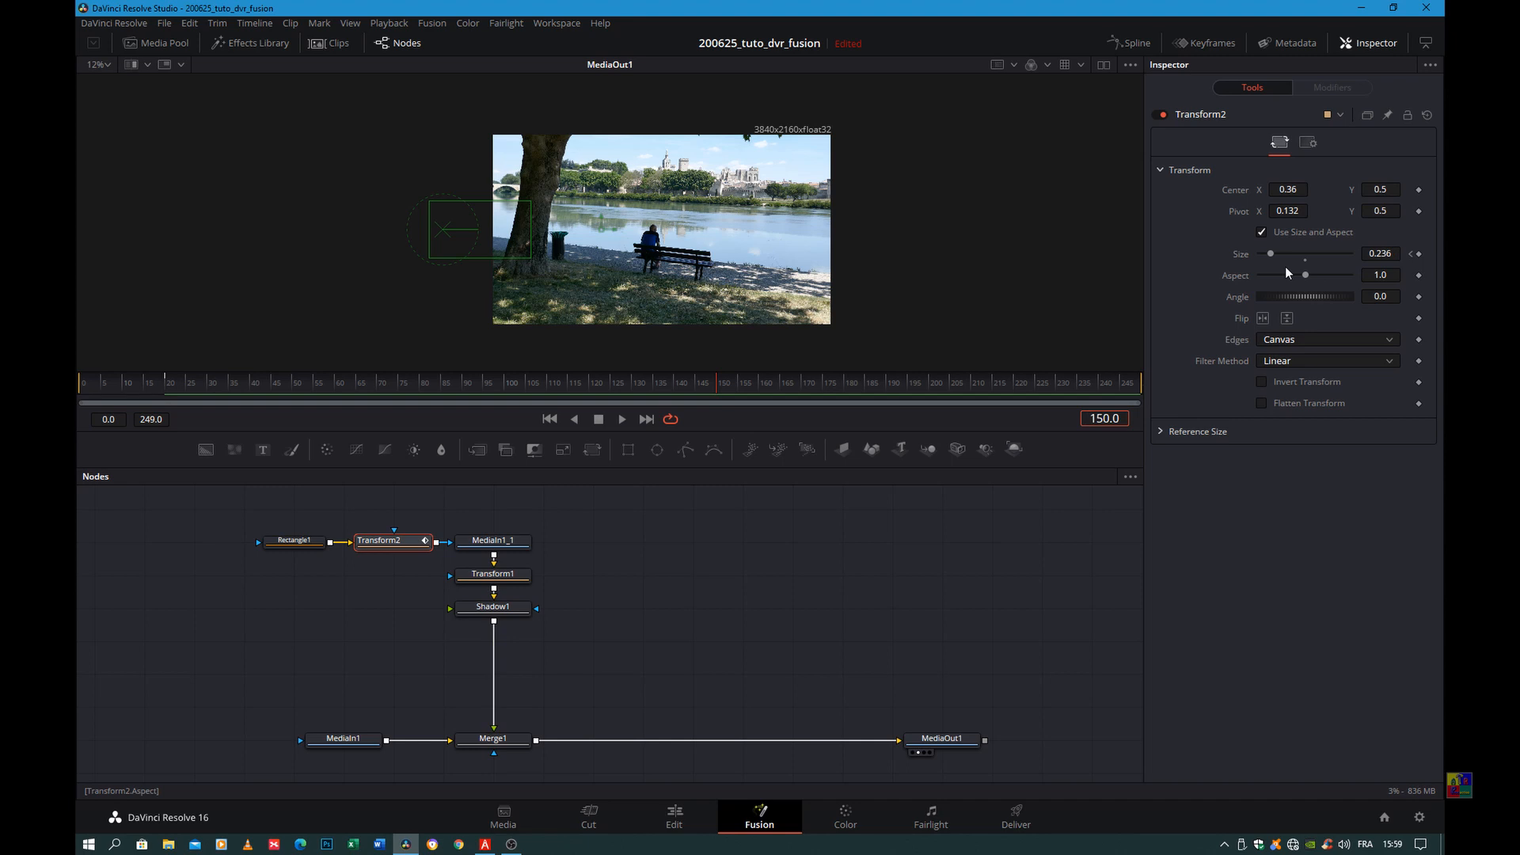
pyautogui.moveTo(1266, 250); pyautogui.dragTo(1326, 258)
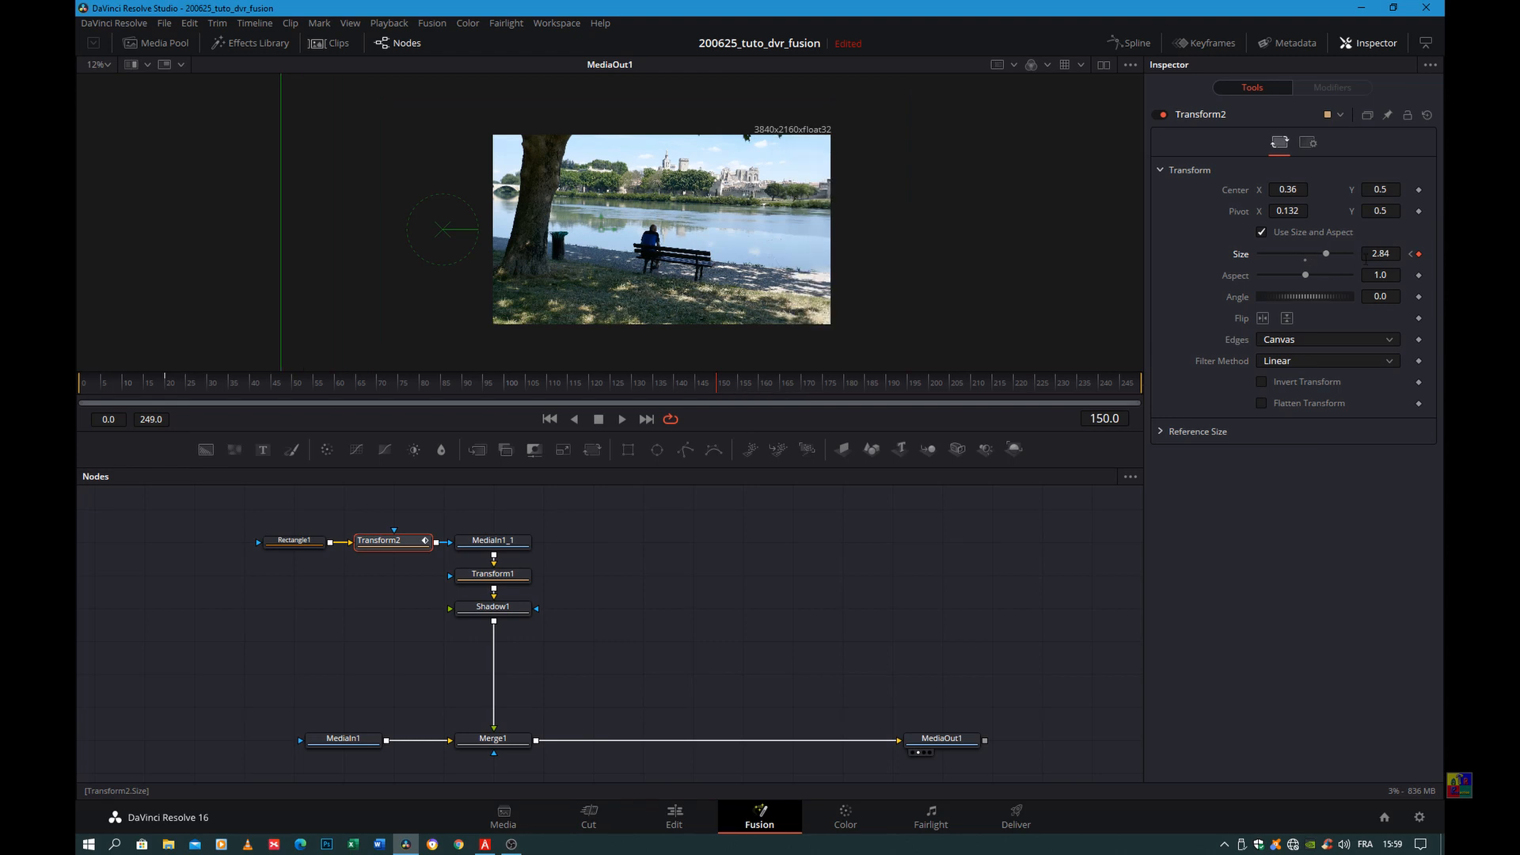
pyautogui.click(1390, 254)
pyautogui.press('BackSpace')
pyautogui.write('04')
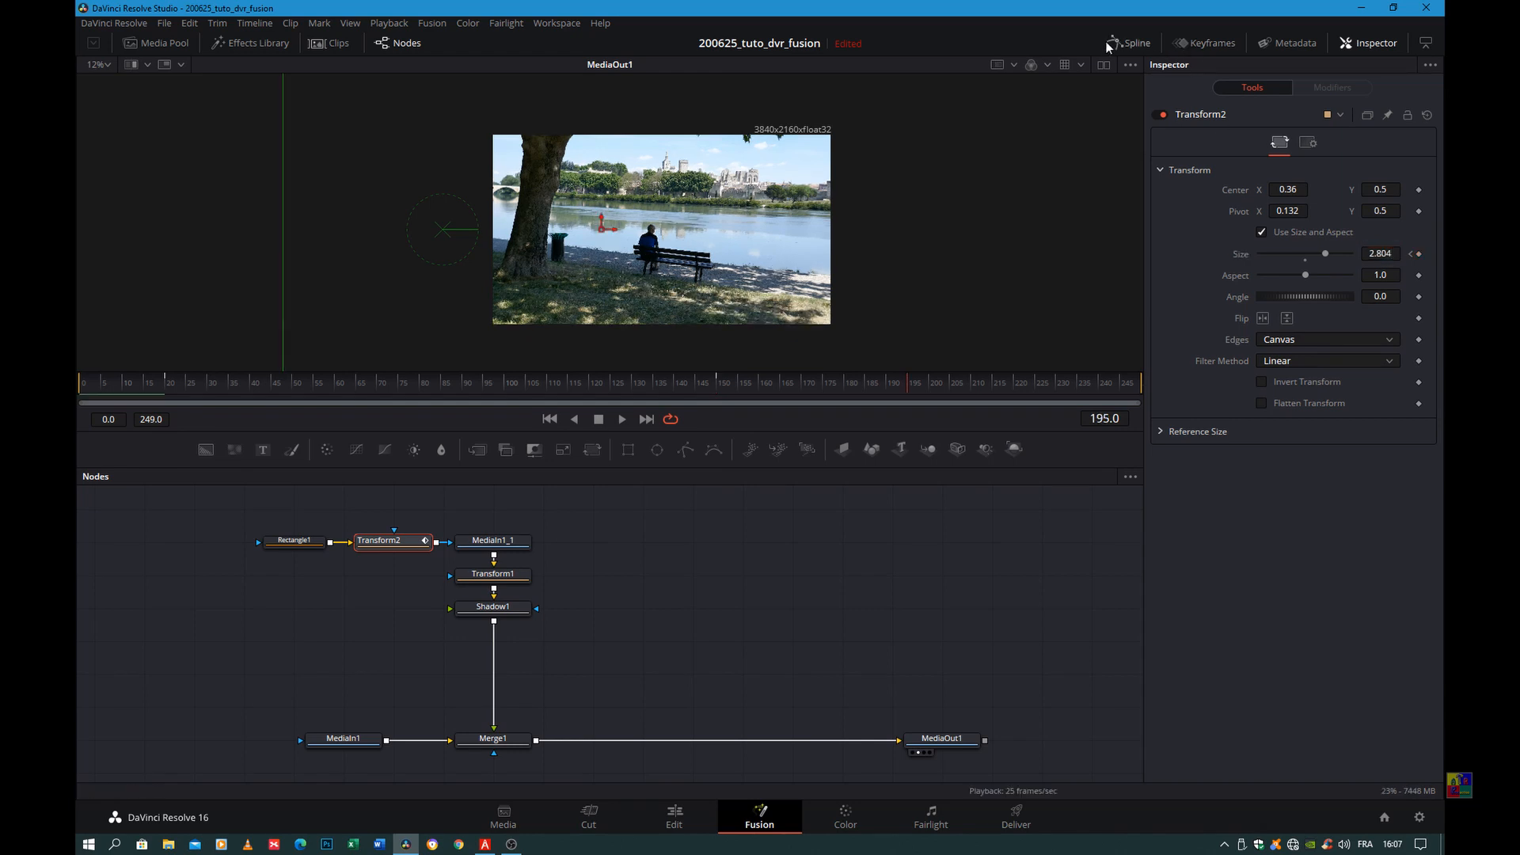
# Smooth both keyframes of Transform2's size curve in the Spline editor and lengthen their handles toward each other for a stronger ease.
pyautogui.click(1131, 41)
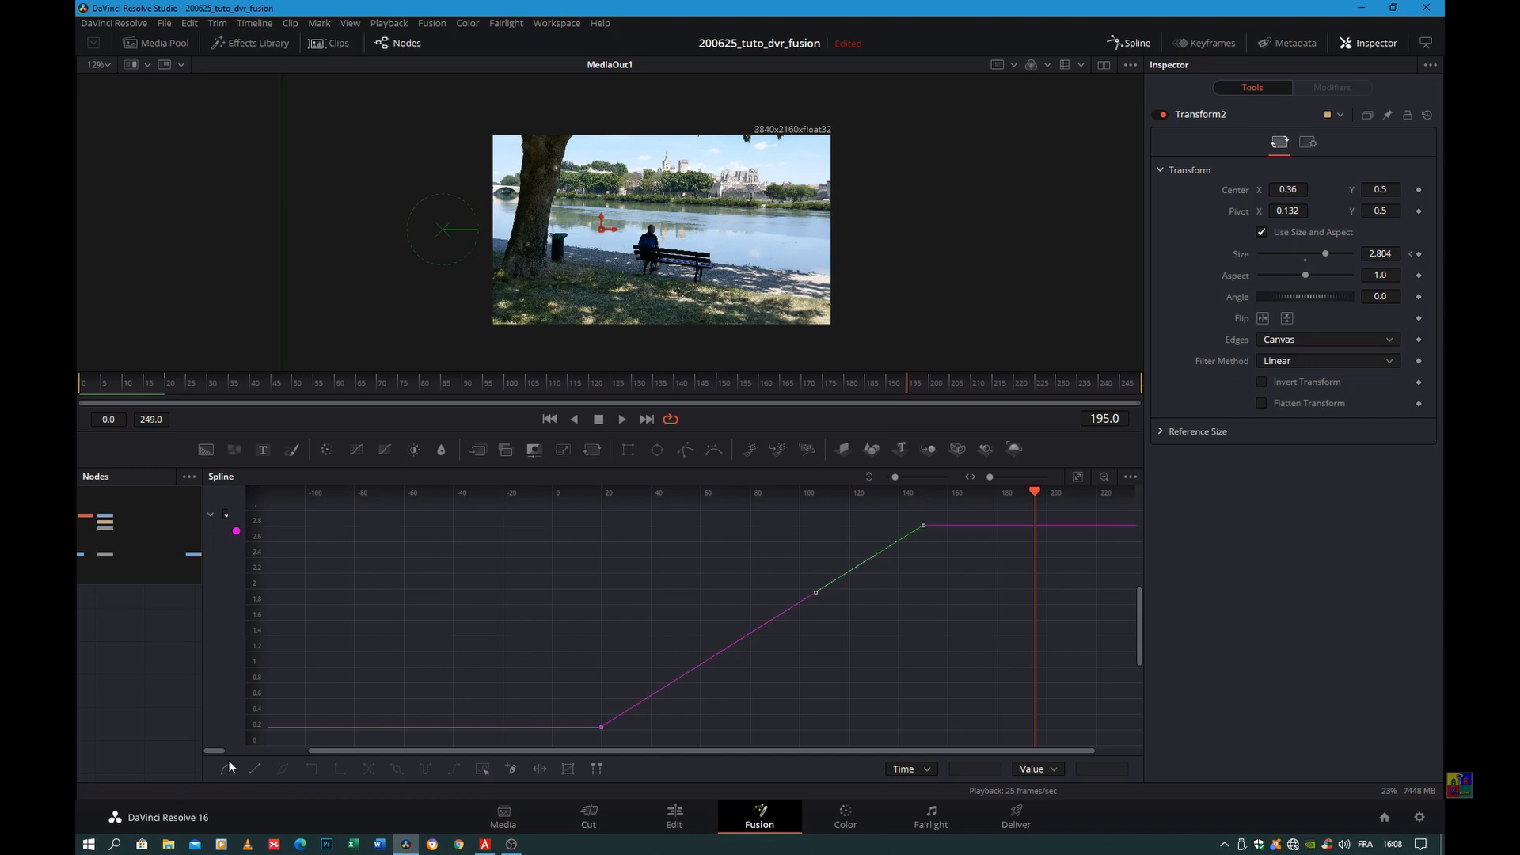
pyautogui.moveTo(602, 509); pyautogui.dragTo(942, 738)
pyautogui.click(219, 767)
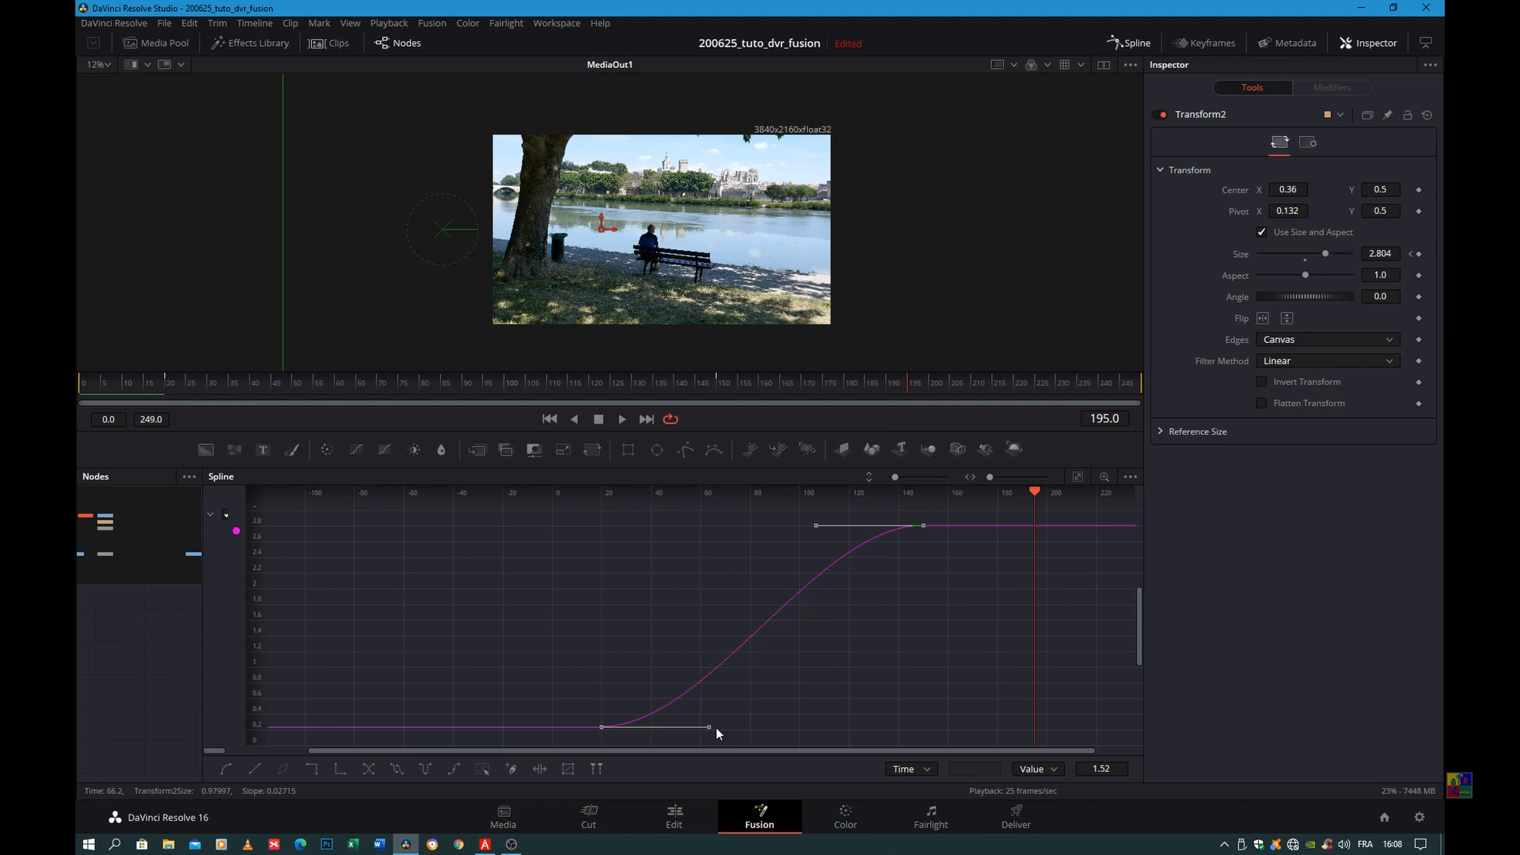
pyautogui.moveTo(708, 727); pyautogui.dragTo(748, 728)
pyautogui.moveTo(810, 534); pyautogui.dragTo(795, 534)
pyautogui.moveTo(811, 527); pyautogui.dragTo(755, 532)
pyautogui.click(843, 620)
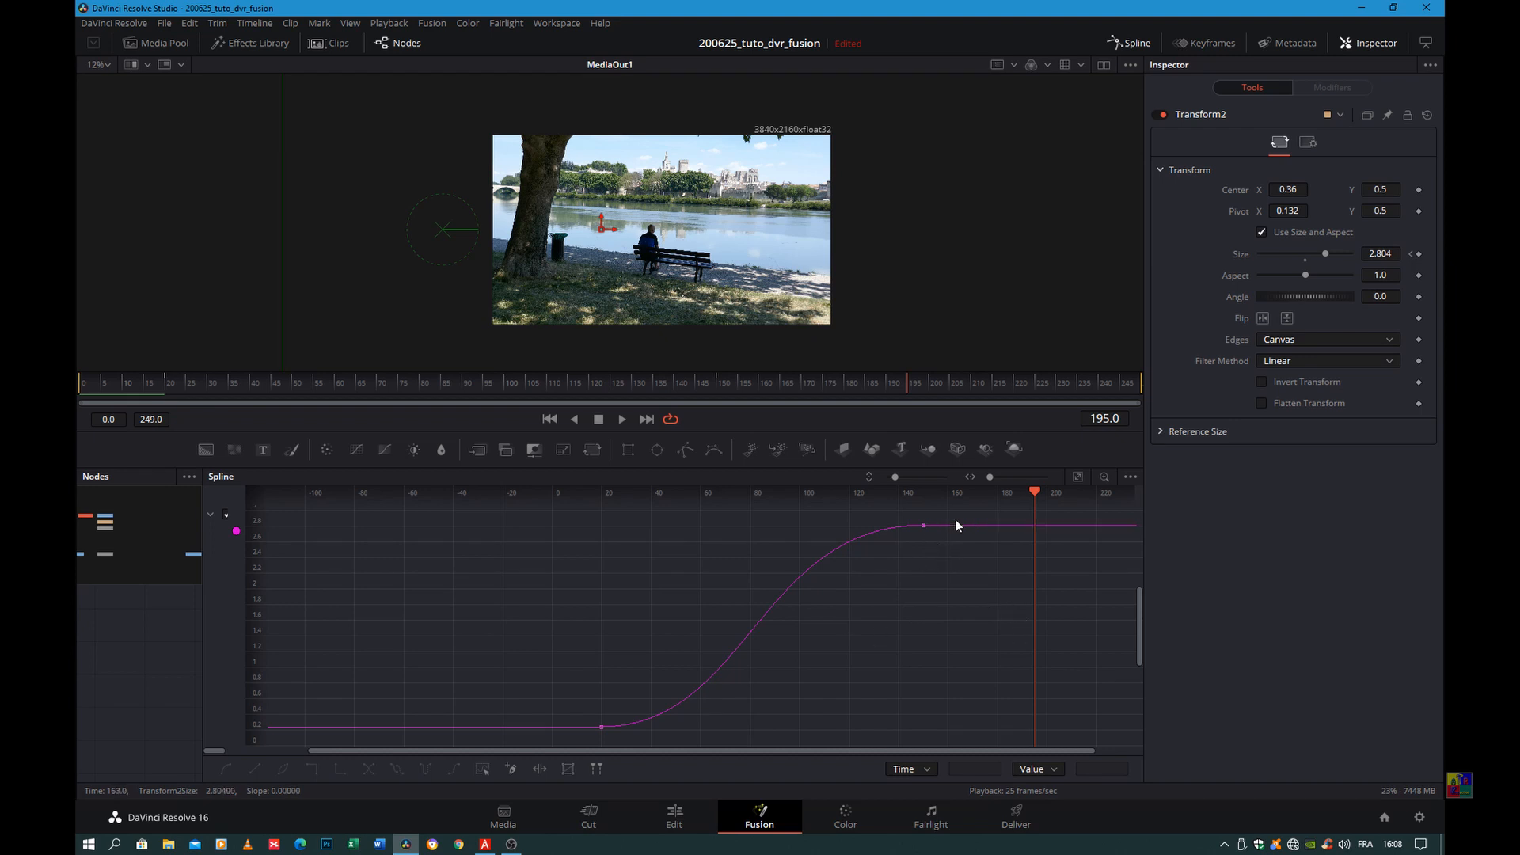
# Move the size curve's last keyframe to frame 200, play the animation back, and close the Spline editor.
pyautogui.moveTo(922, 531); pyautogui.dragTo(1047, 533)
pyautogui.click(622, 419)
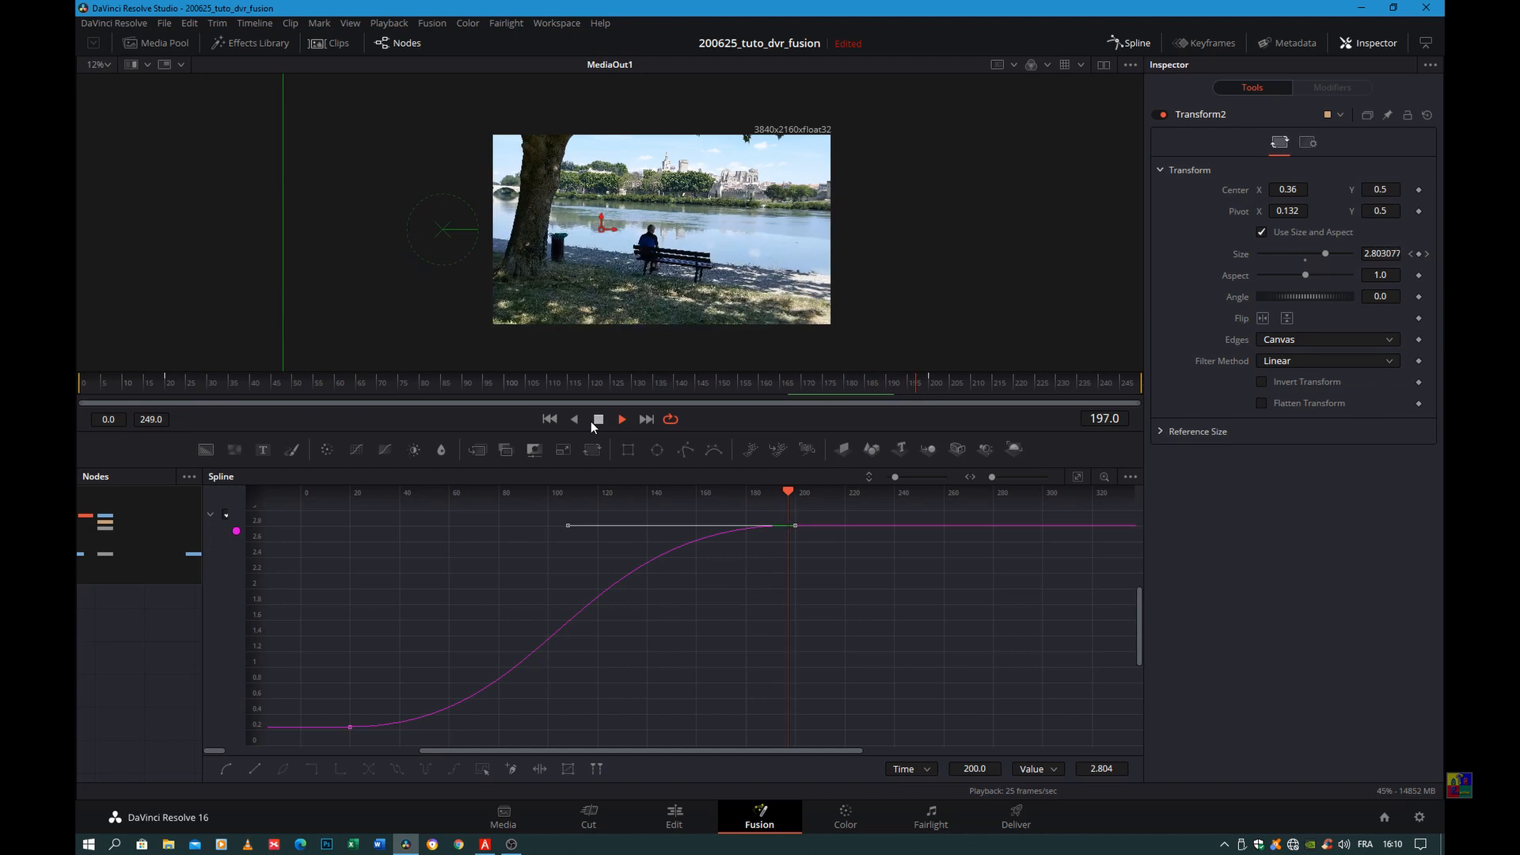
pyautogui.click(603, 421)
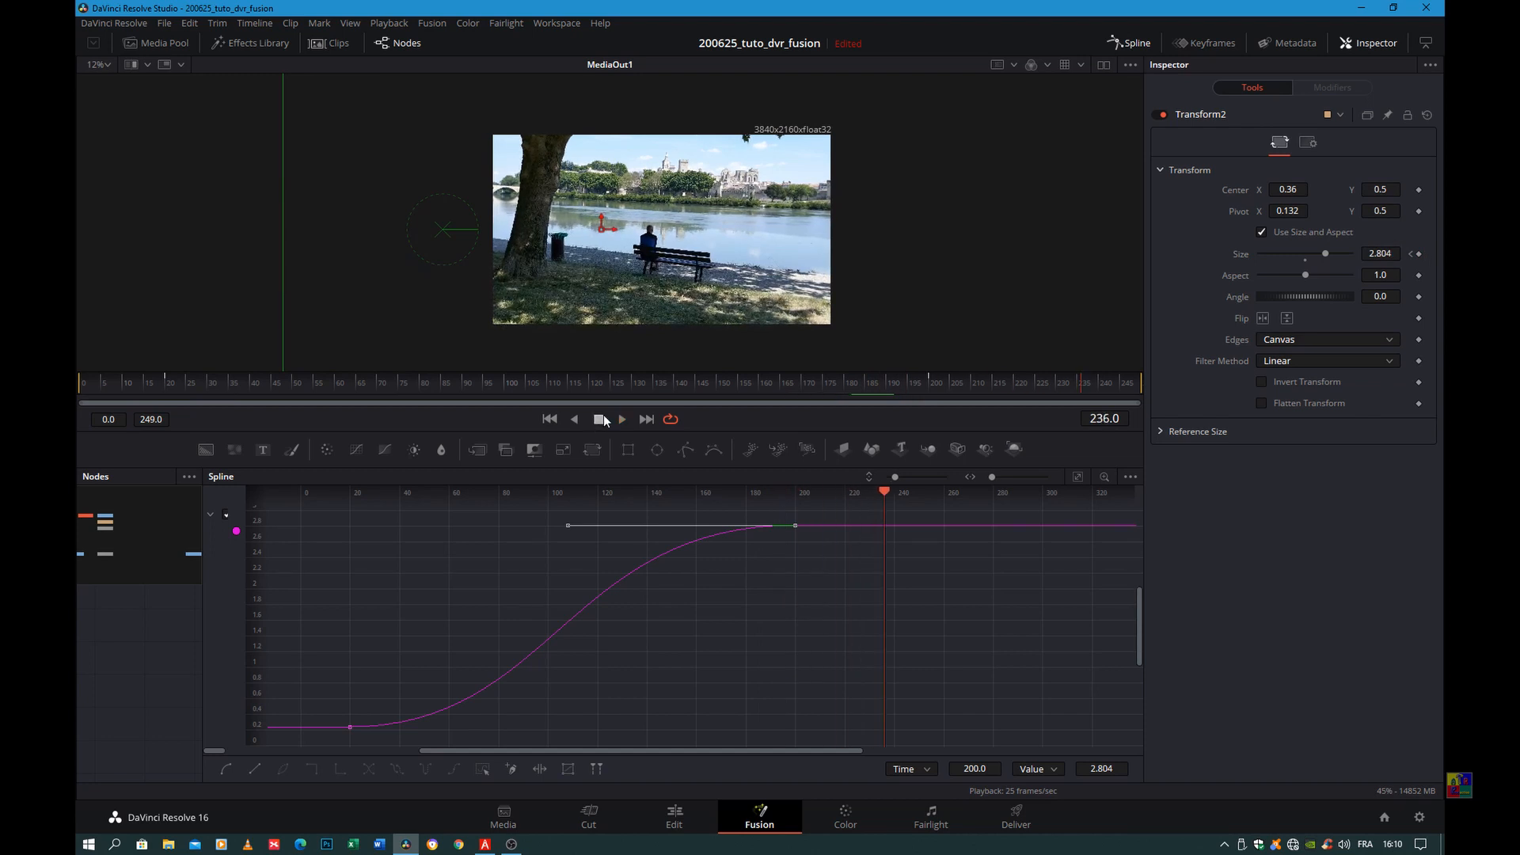
pyautogui.click(1140, 46)
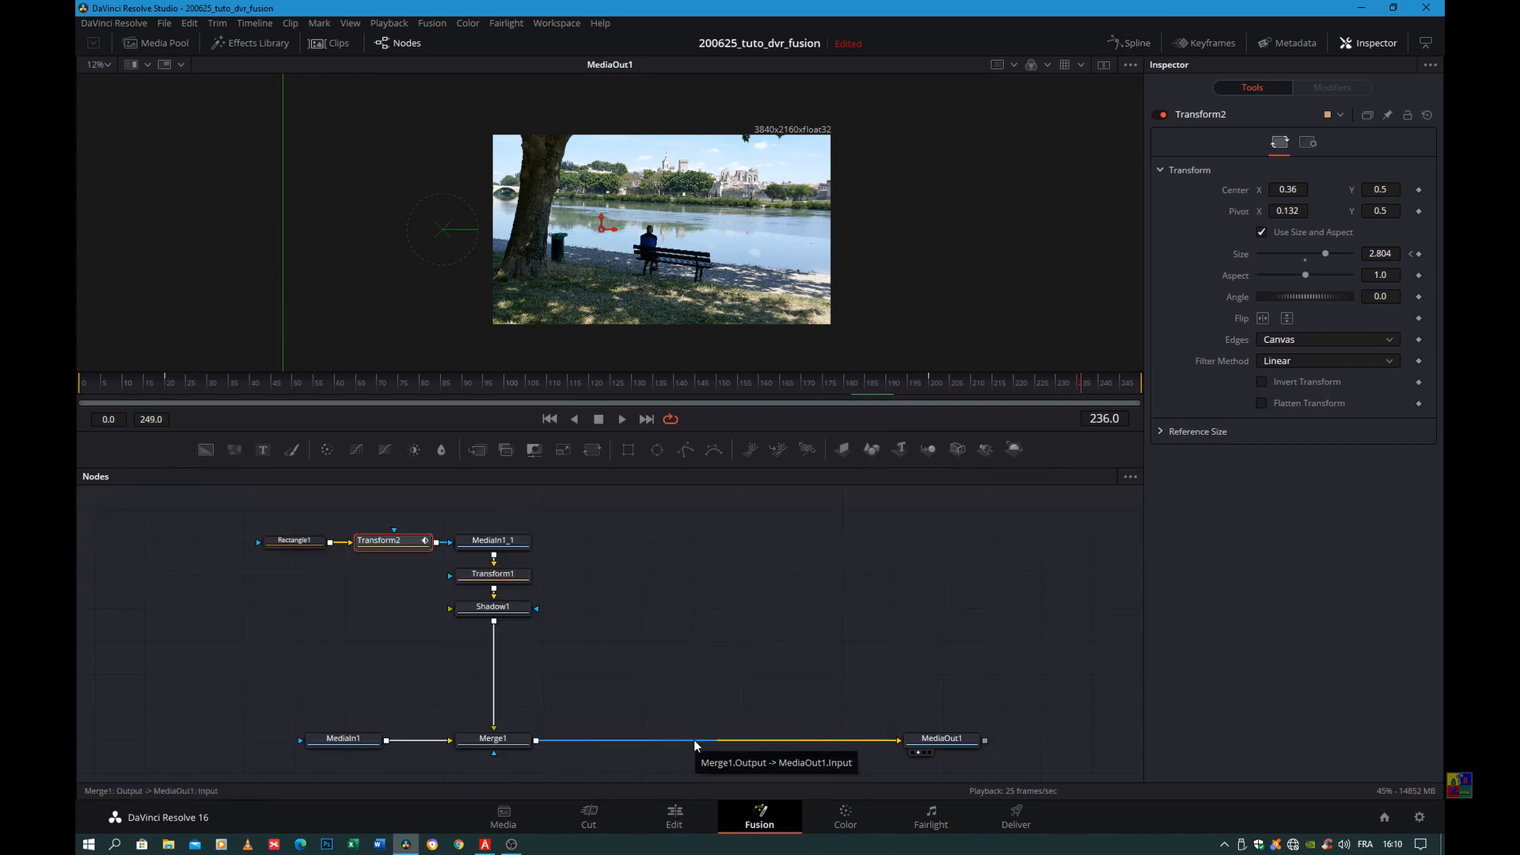
# Insert a Color Corrector node between Shadow1 and Merge1.
pyautogui.click(513, 607)
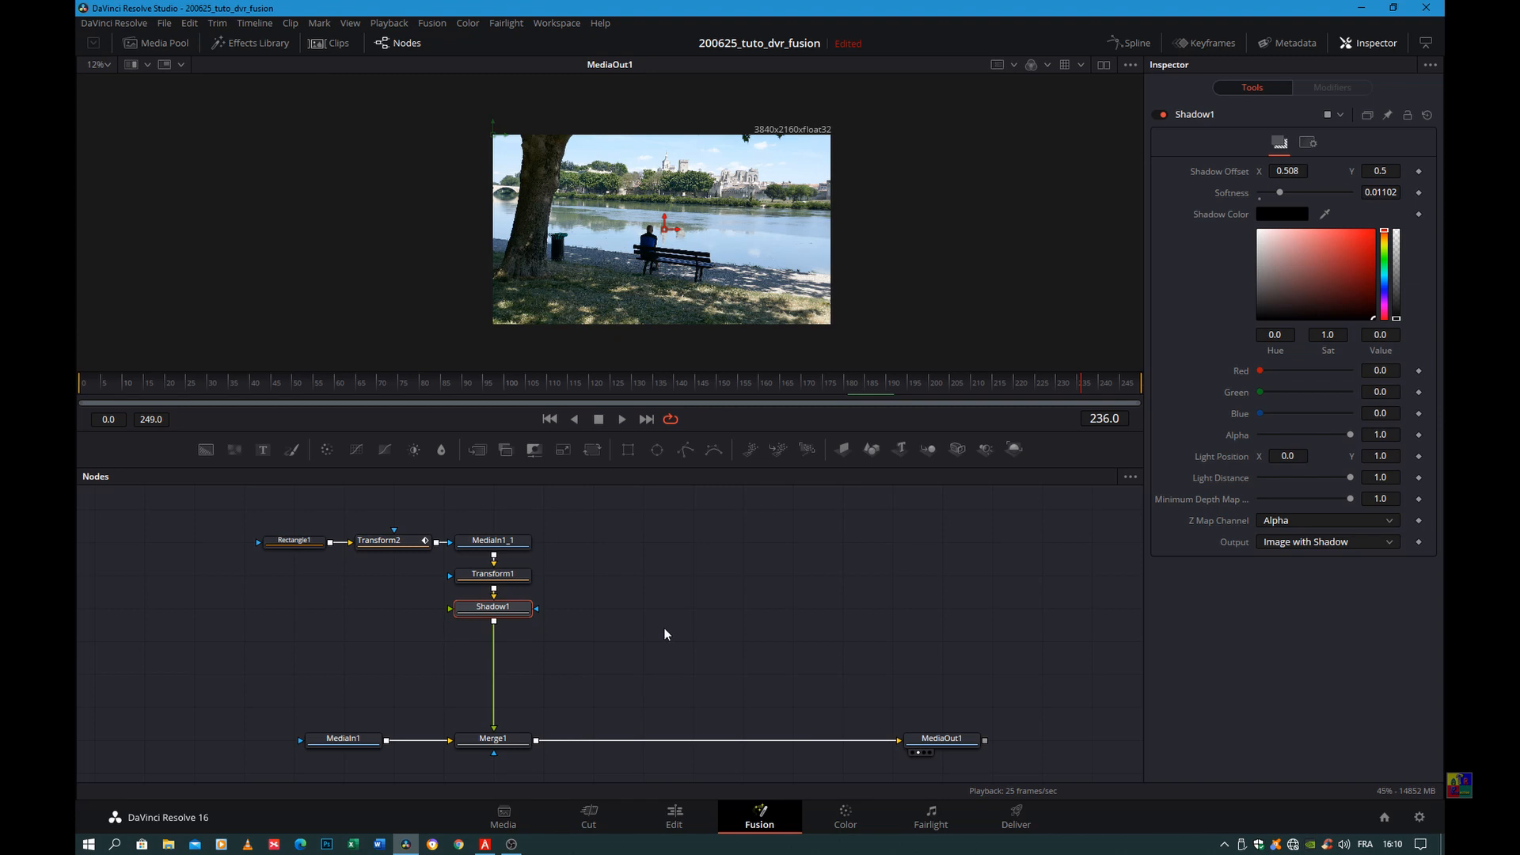
pyautogui.hotkey('shift', 'space')
pyautogui.write('Transform')
pyautogui.write('color')
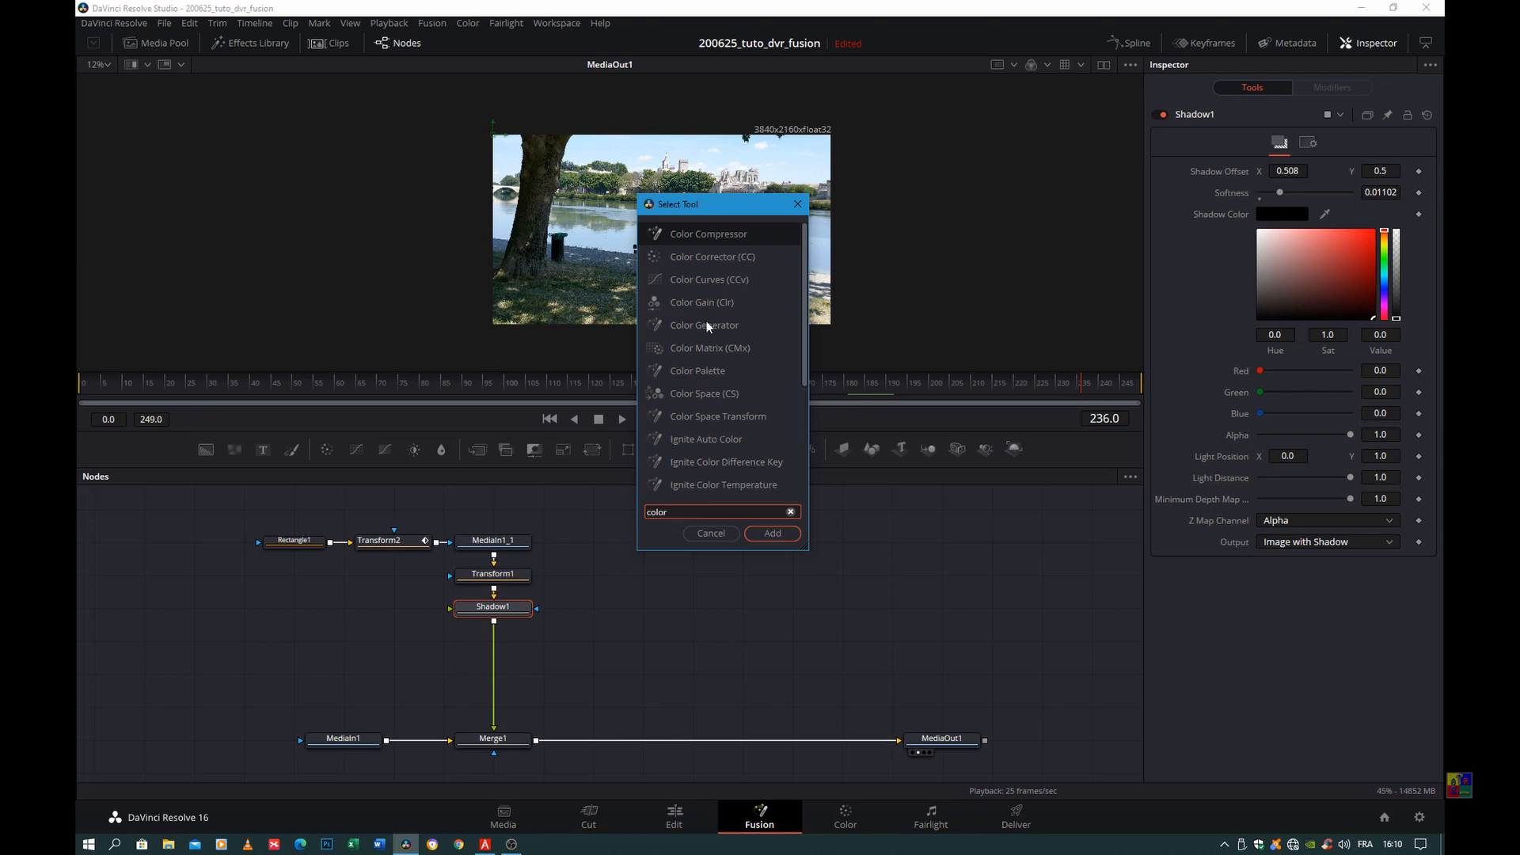
pyautogui.click(706, 255)
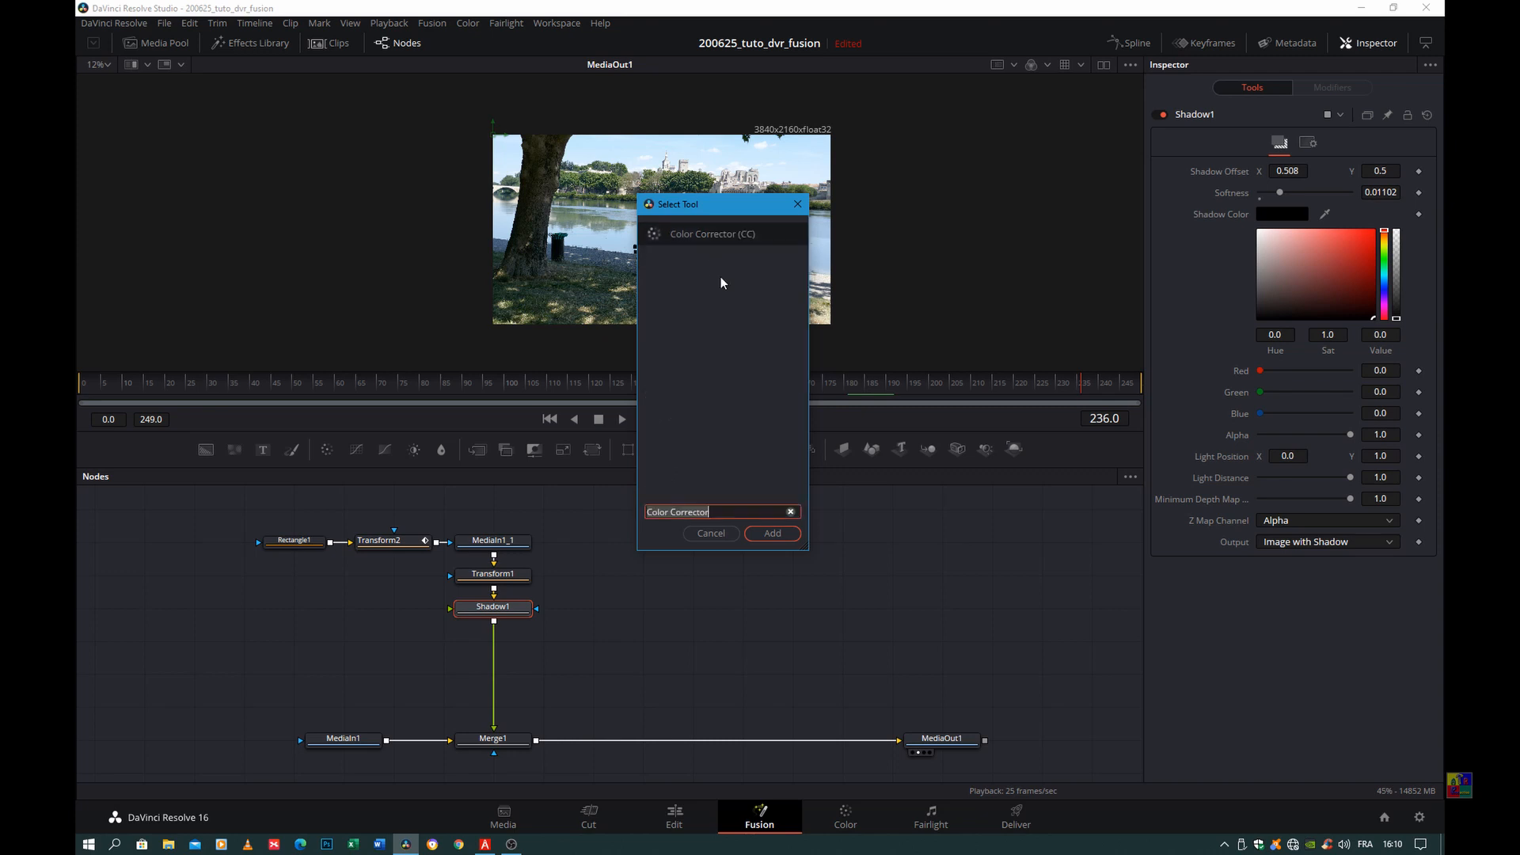
pyautogui.click(768, 533)
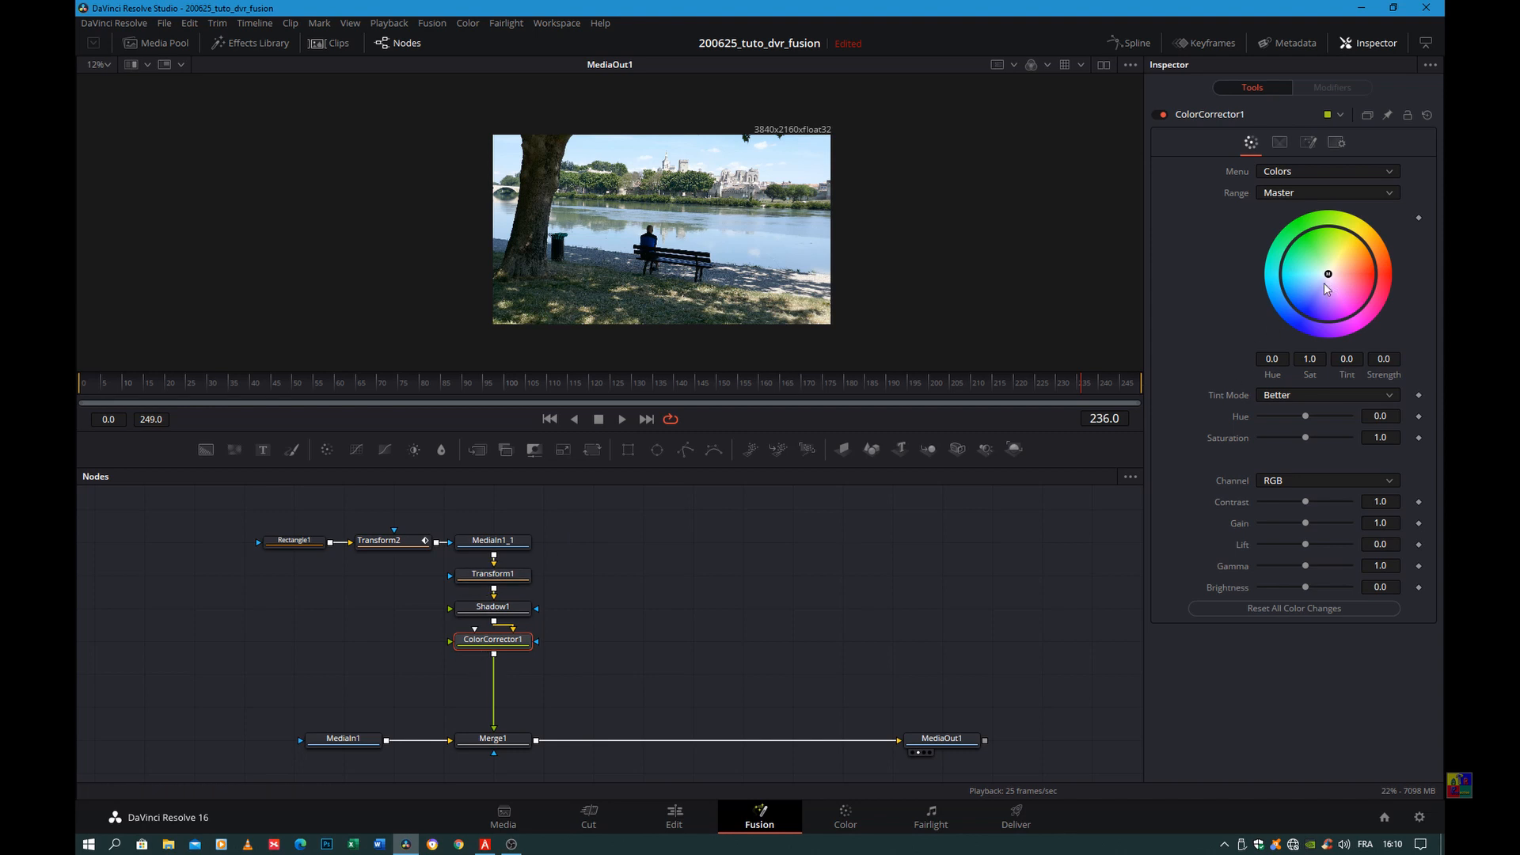
# Tint ColorCorrector1's master range toward orange with tint 0.10329 and strength 1.0, and scrub the timeline to preview it.
pyautogui.moveTo(1329, 275); pyautogui.dragTo(1381, 244)
pyautogui.write('1032')
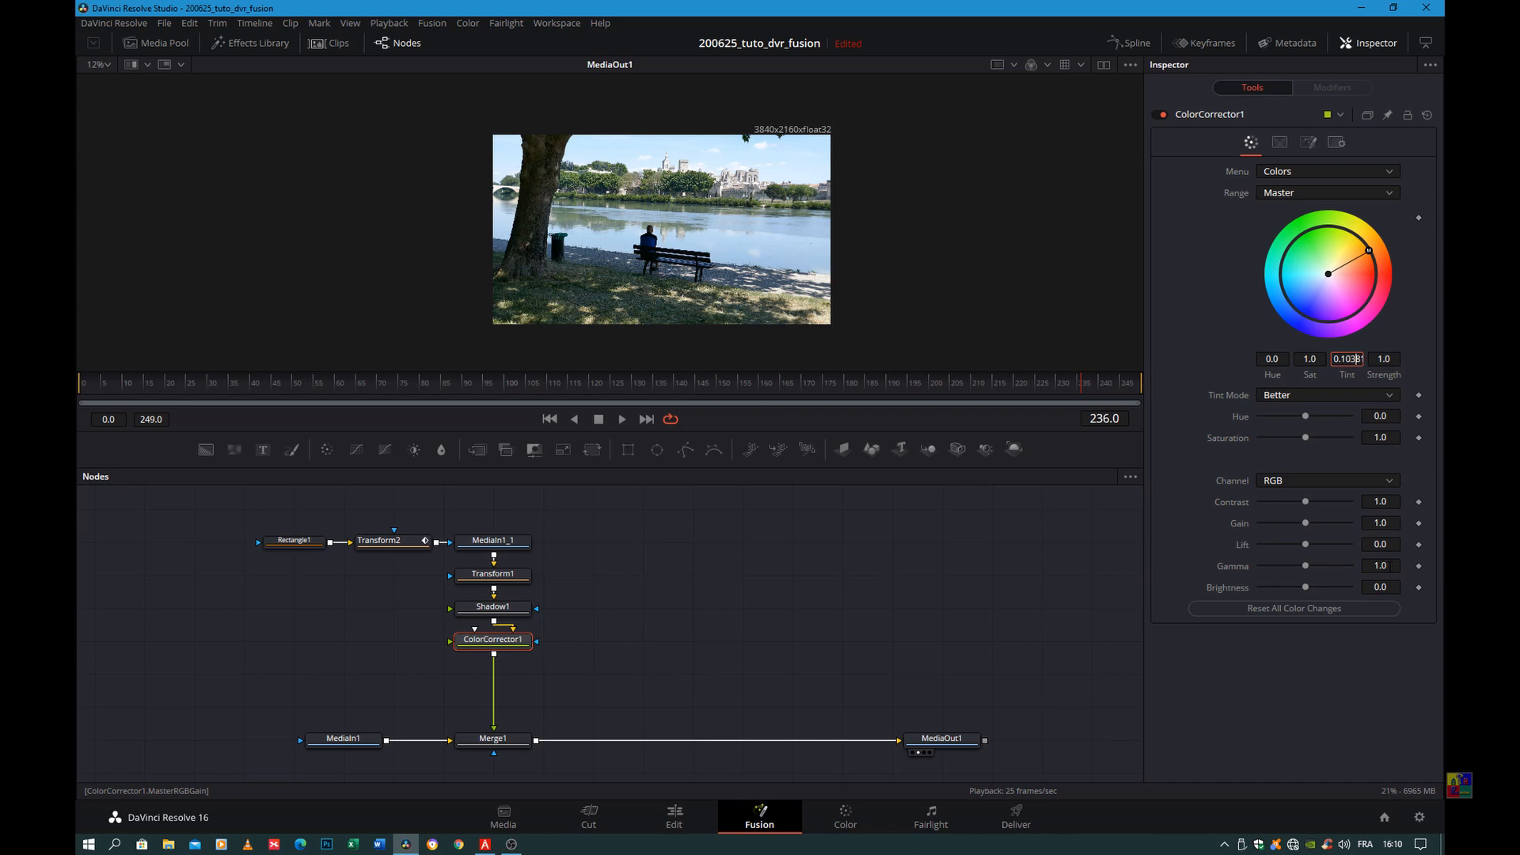
pyautogui.write('9')
pyautogui.press('Tab')
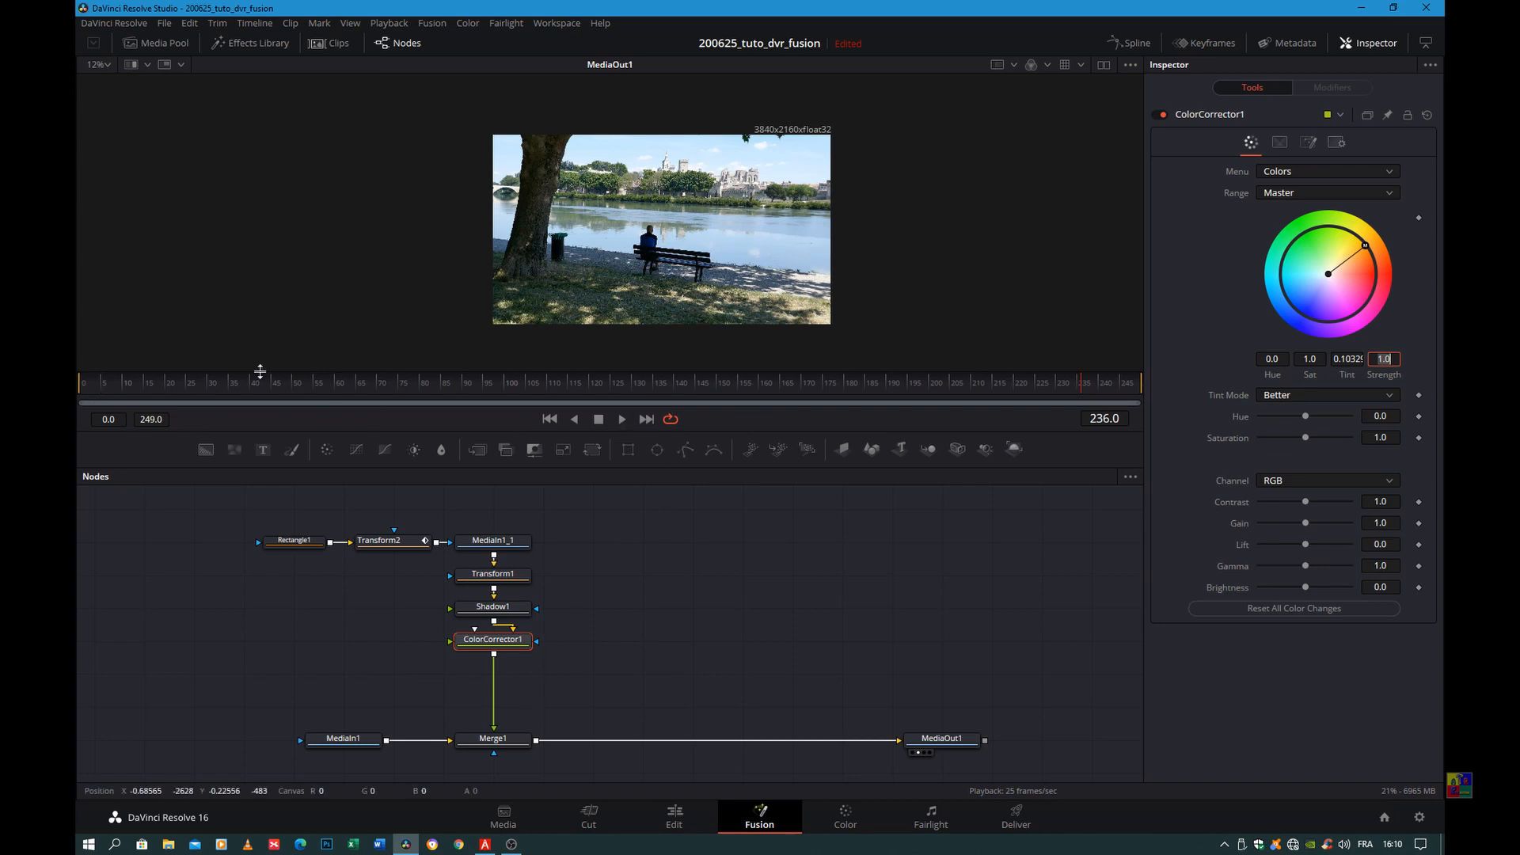
pyautogui.moveTo(476, 383); pyautogui.dragTo(606, 405)
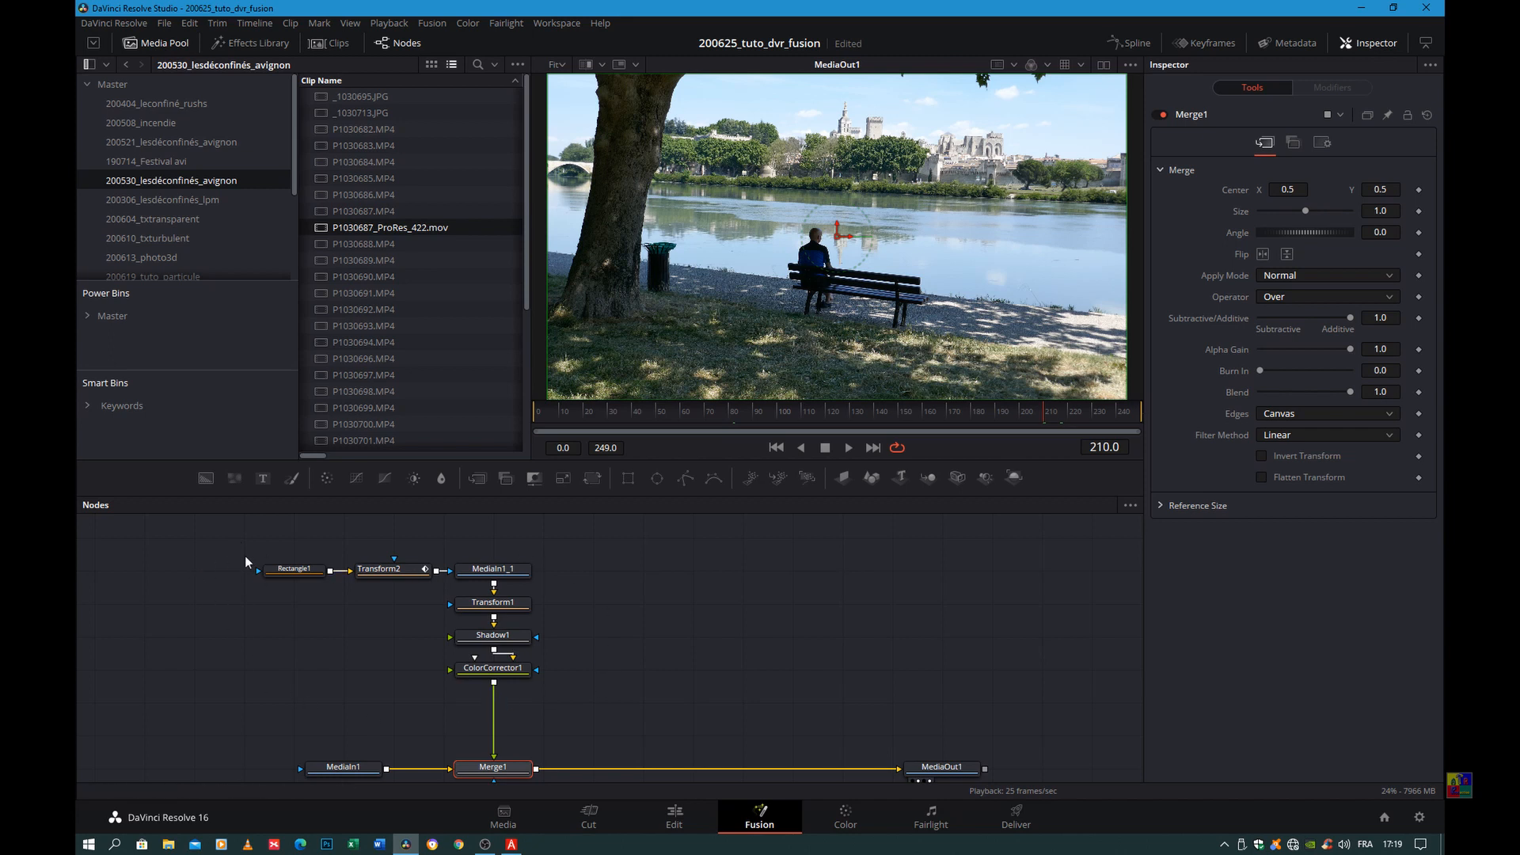
# Duplicate the whole strip branch from Rectangle1 to ColorCorrector1 and place the copy beside the original.
pyautogui.moveTo(233, 549); pyautogui.dragTo(586, 692)
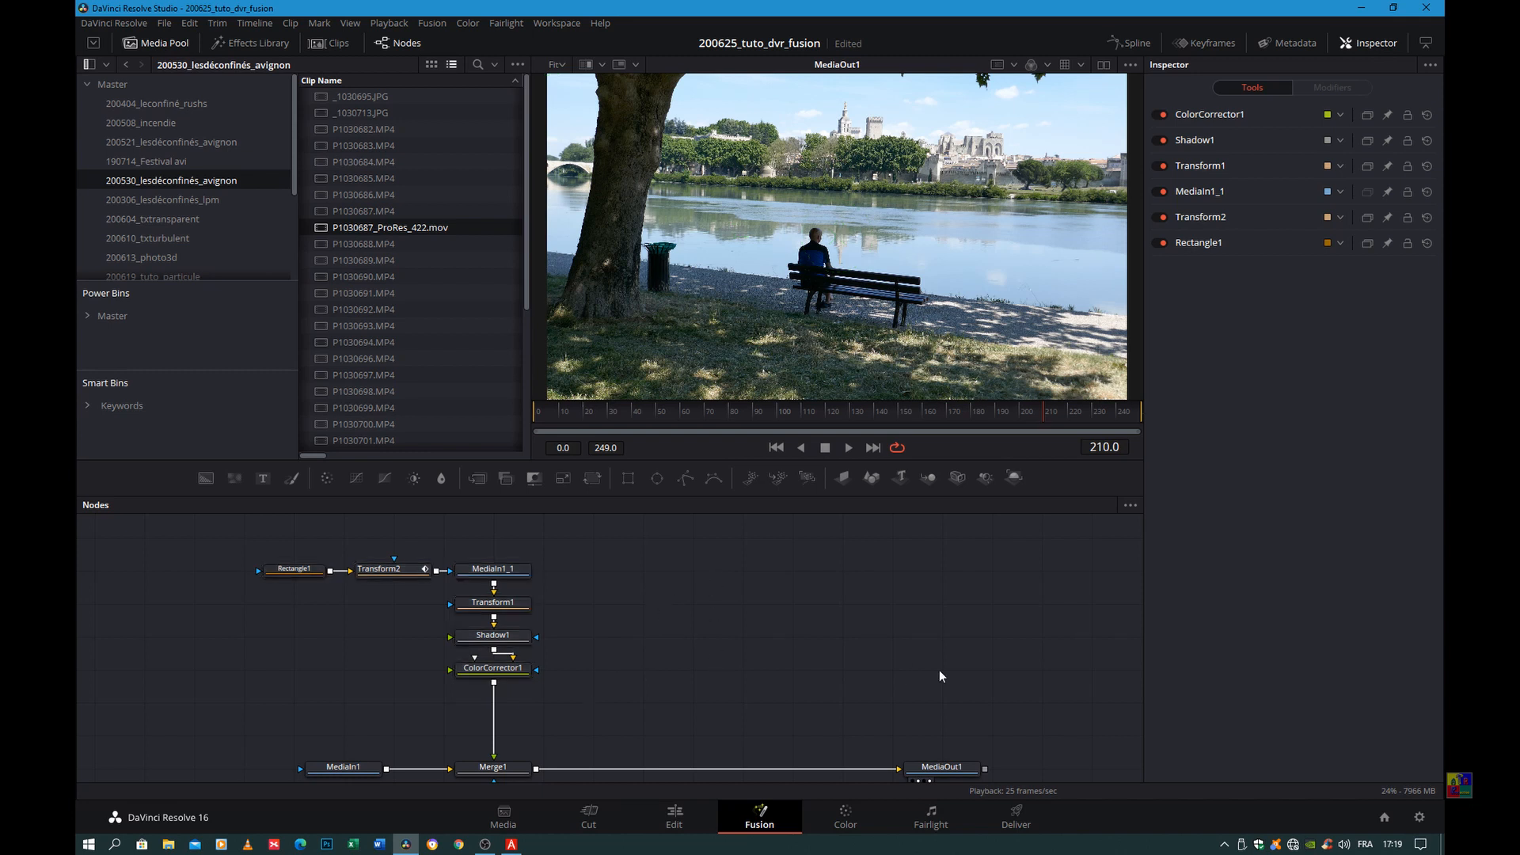
pyautogui.hotkey('ctrl', 'v')
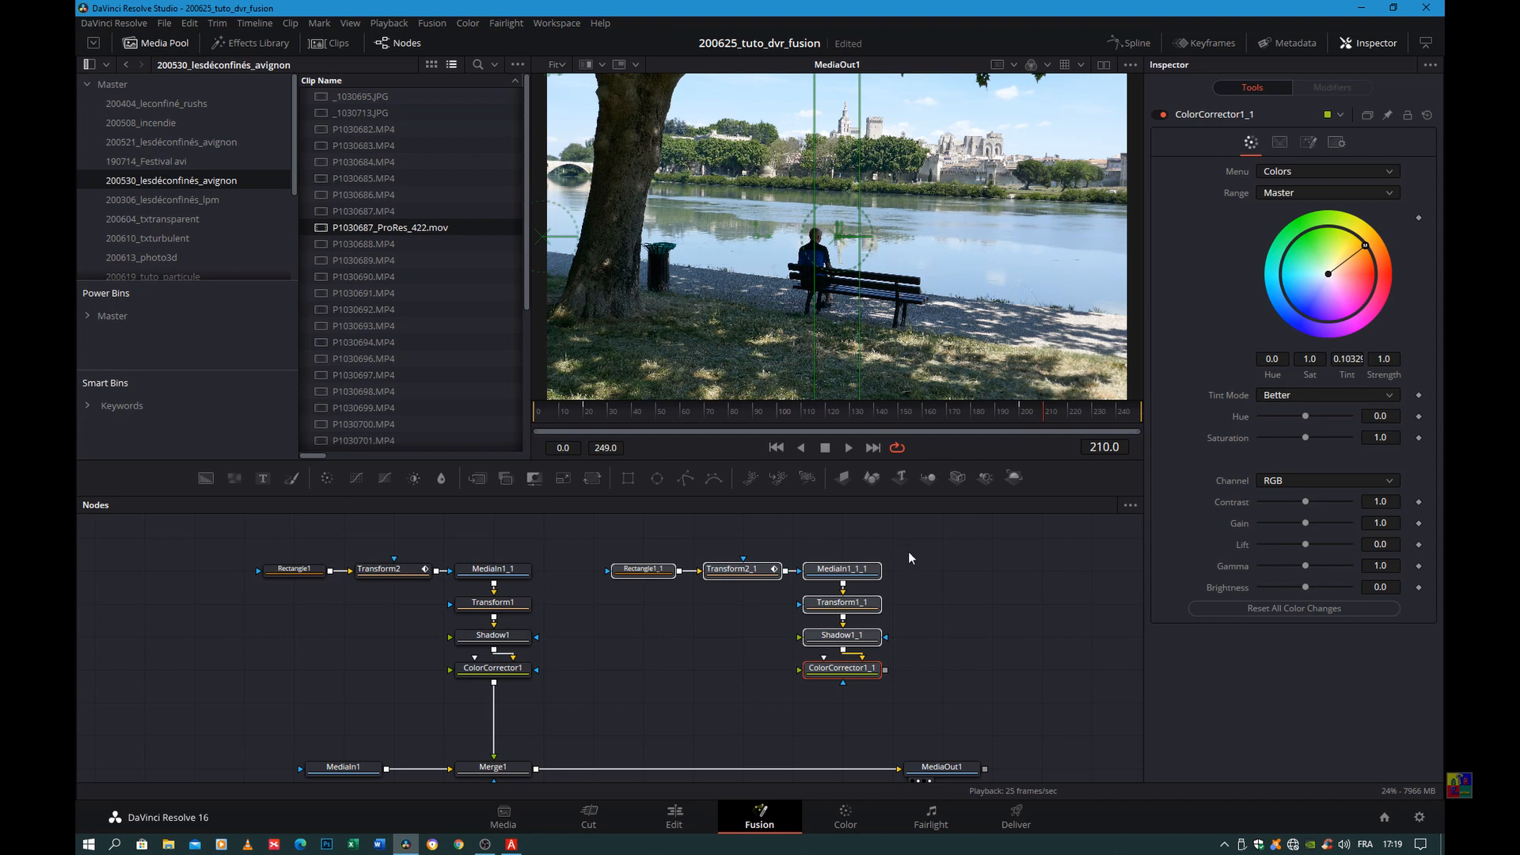
pyautogui.scroll(-1, 958, 606)
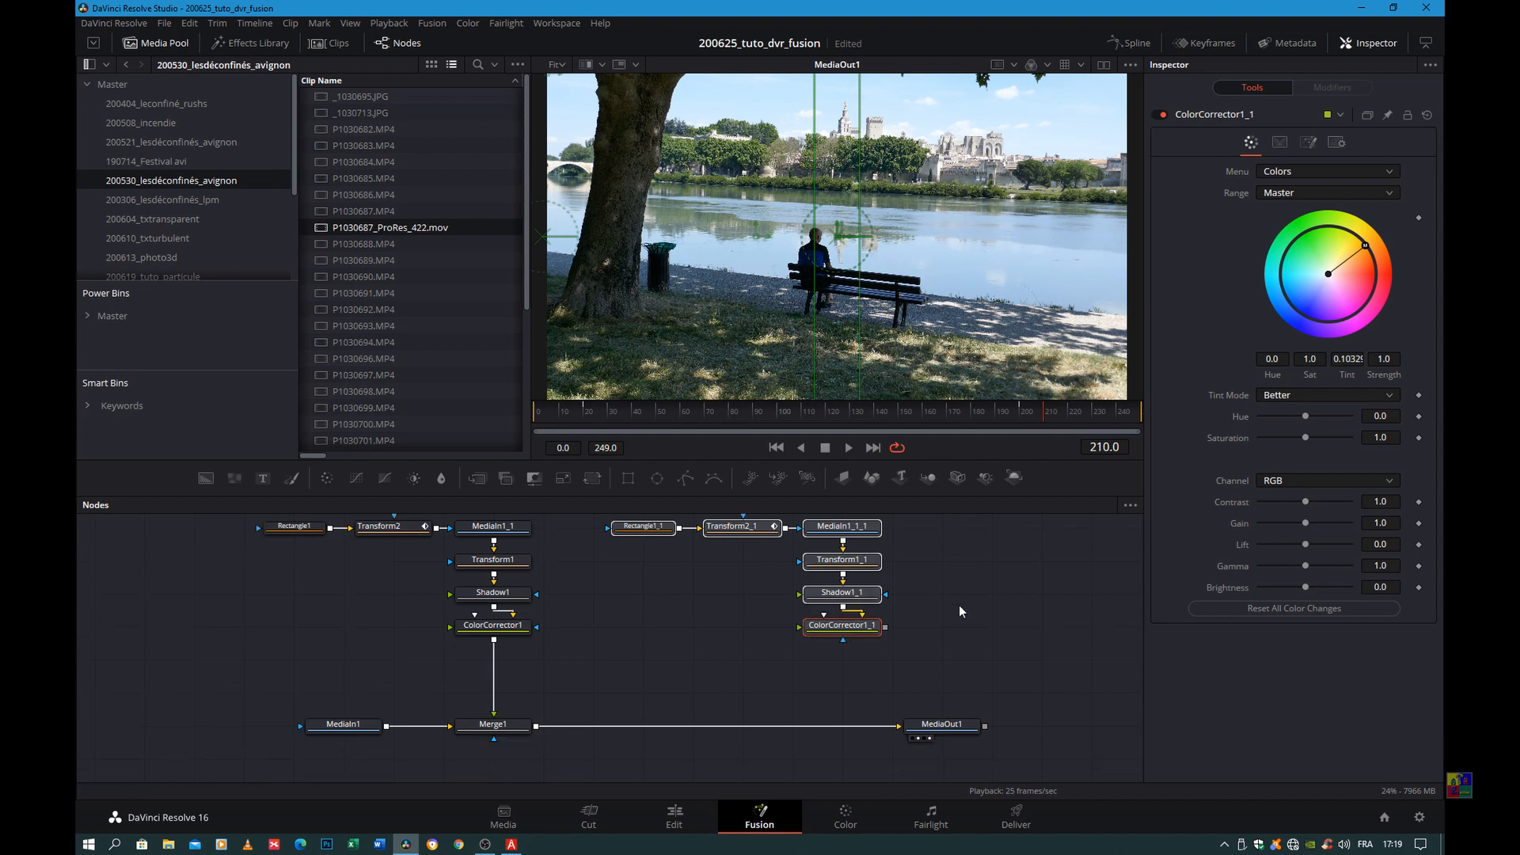
pyautogui.click(675, 631)
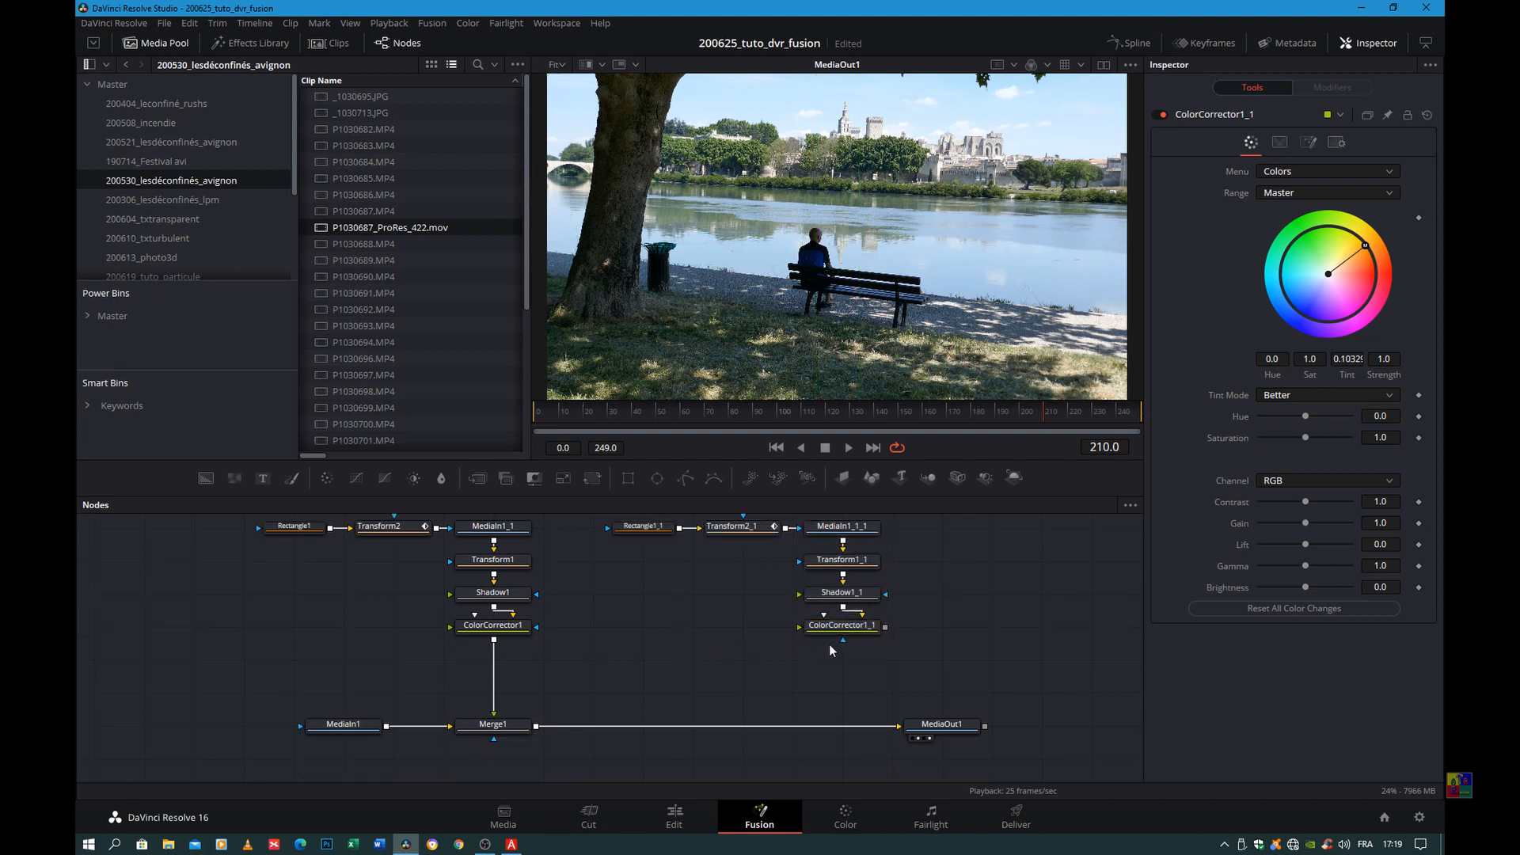
# Move the duplicated branch closer to the original and merge its ColorCorrector1_1 output with Merge1's output through a new Merge node.
pyautogui.scroll(1, 829, 644)
pyautogui.moveTo(736, 570)
pyautogui.mouseDown()
pyautogui.moveTo(746, 543)
pyautogui.moveTo(723, 576)
pyautogui.mouseUp()
pyautogui.moveTo(964, 563); pyautogui.dragTo(634, 689)
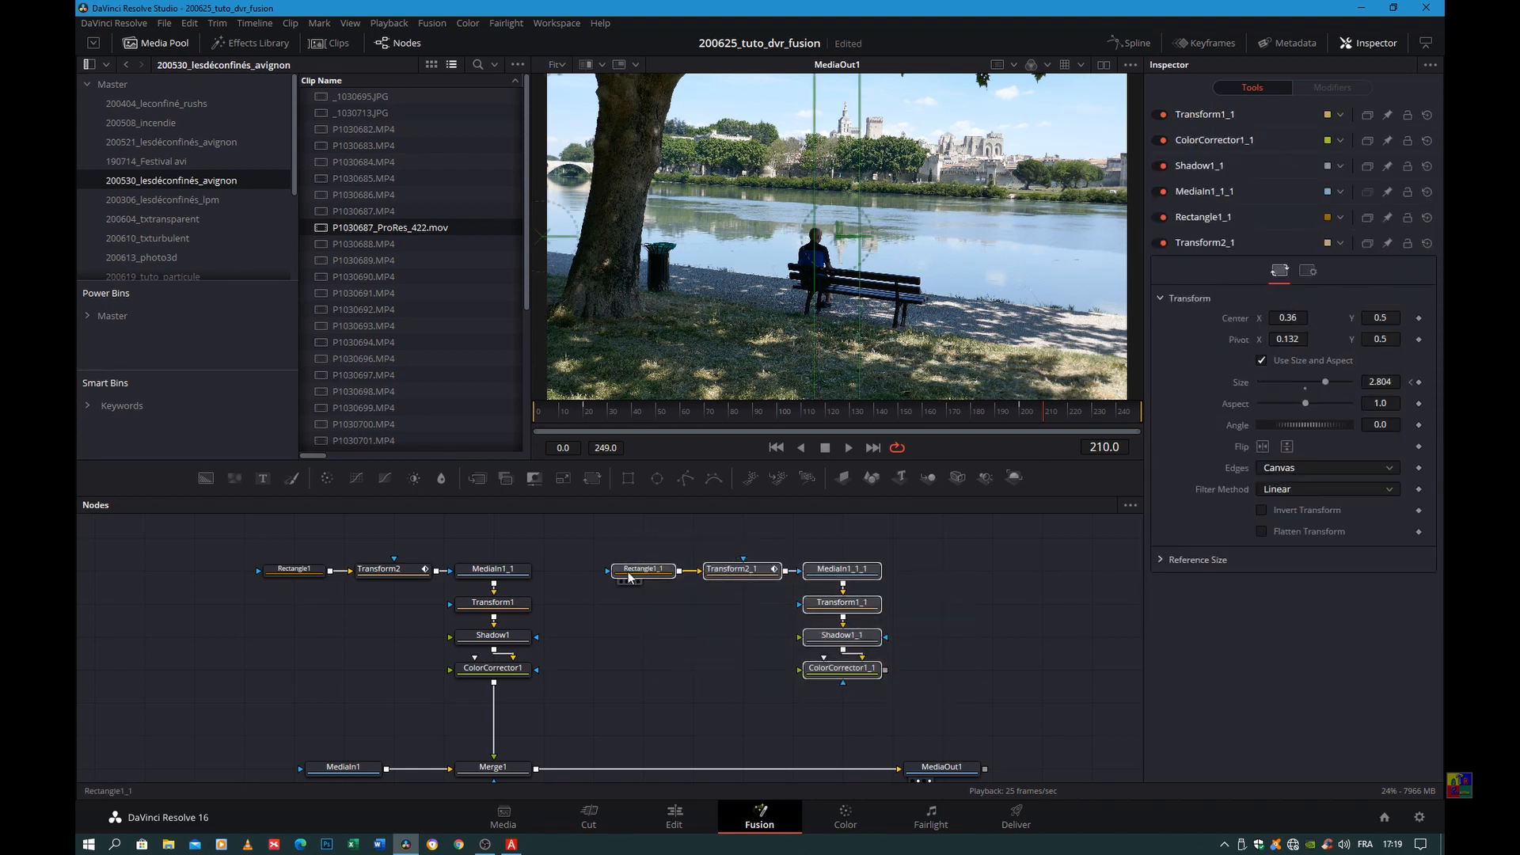
pyautogui.moveTo(630, 577); pyautogui.dragTo(580, 577)
pyautogui.click(1017, 645)
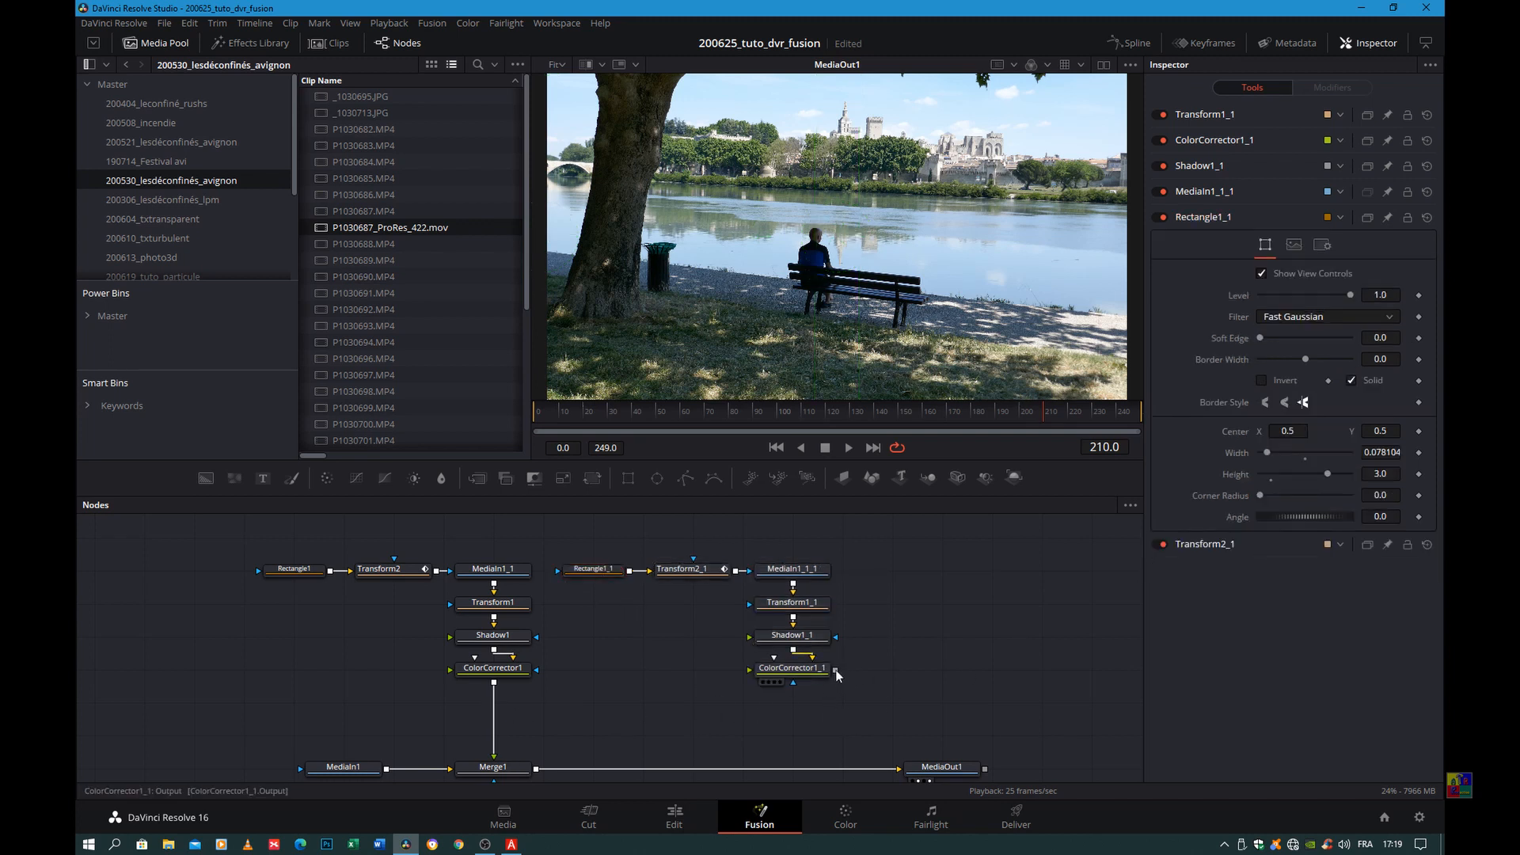
pyautogui.moveTo(836, 671); pyautogui.dragTo(535, 771)
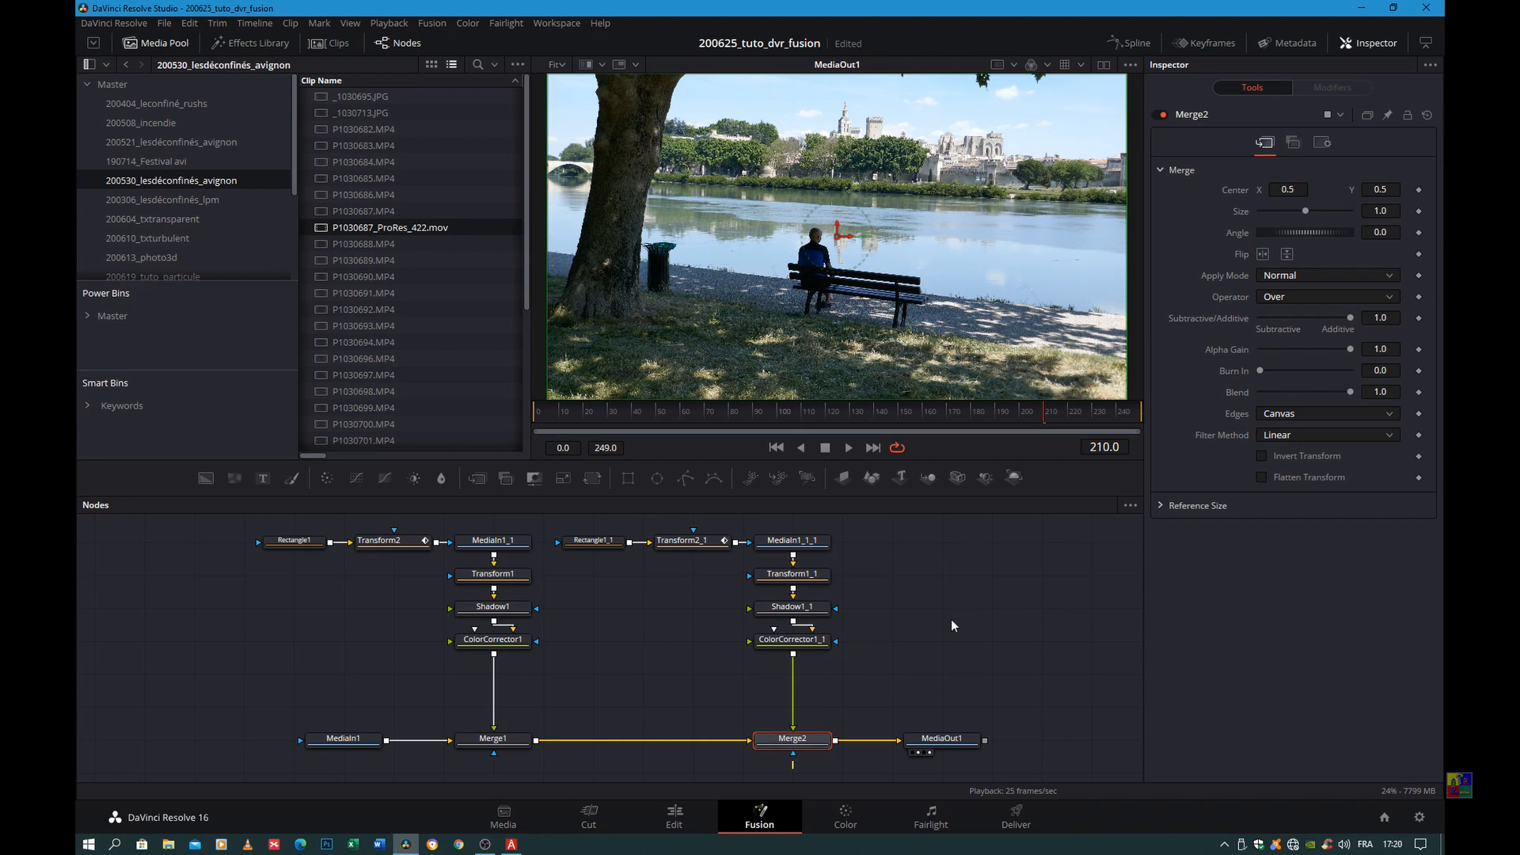
# Insert a Time Speed node between ColorCorrector1_1 and Merge2.
pyautogui.click(796, 643)
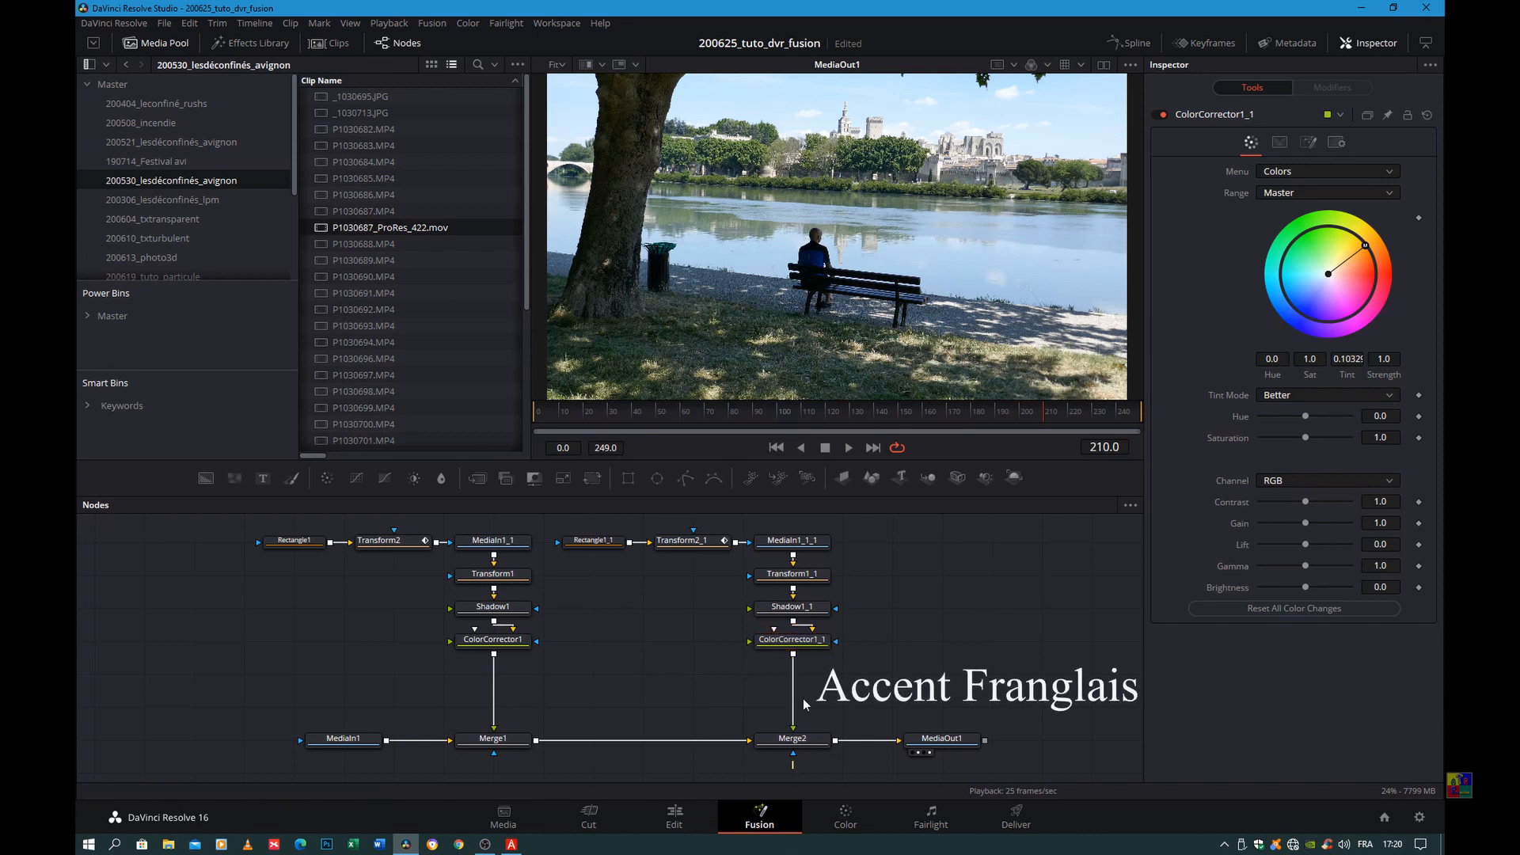
pyautogui.click(803, 649)
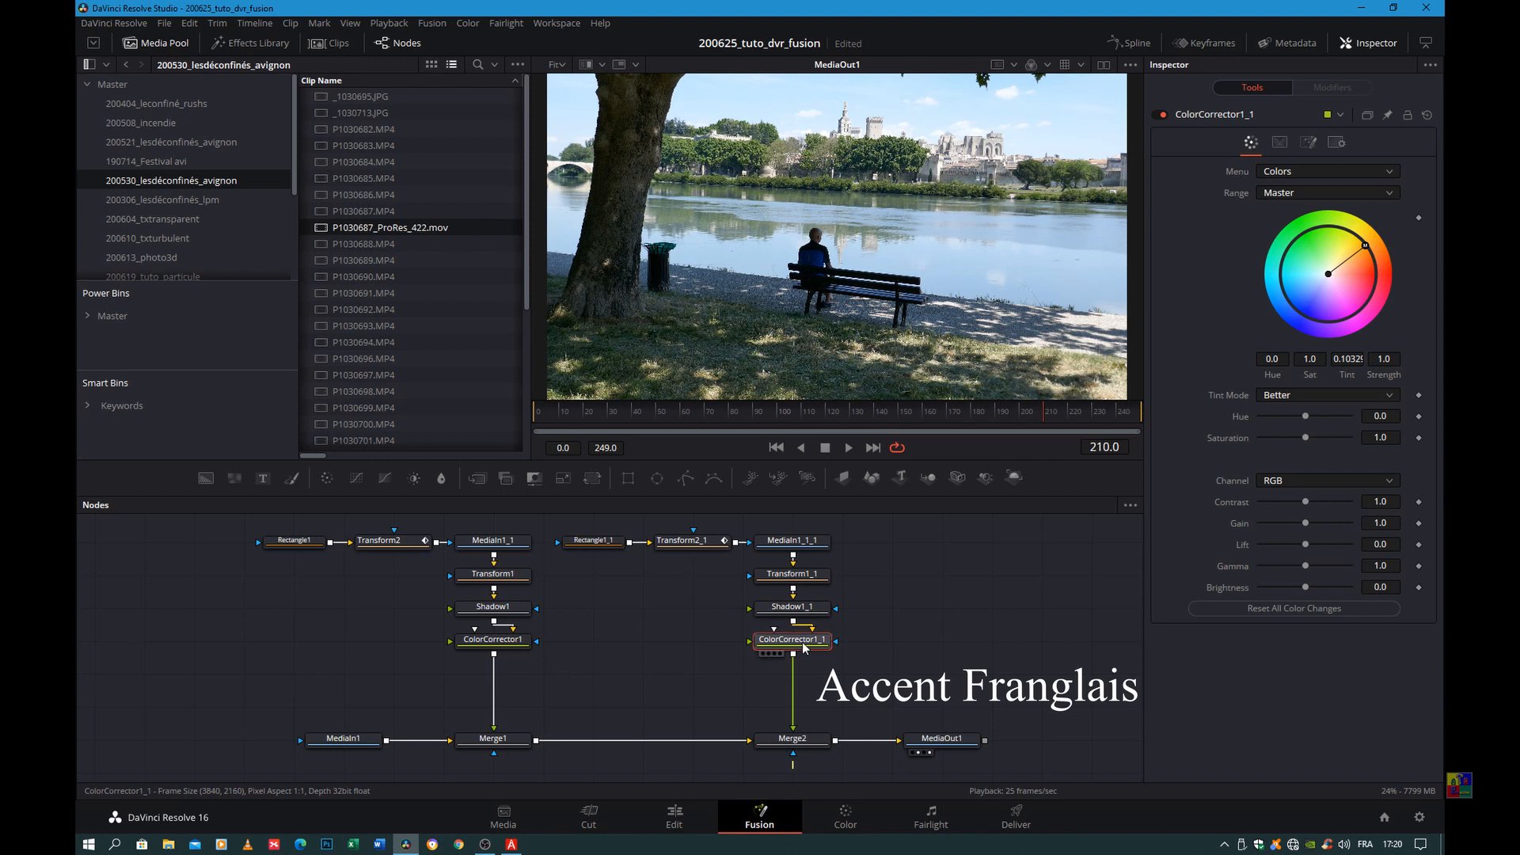
pyautogui.hotkey('shift', 'space')
pyautogui.write('t')
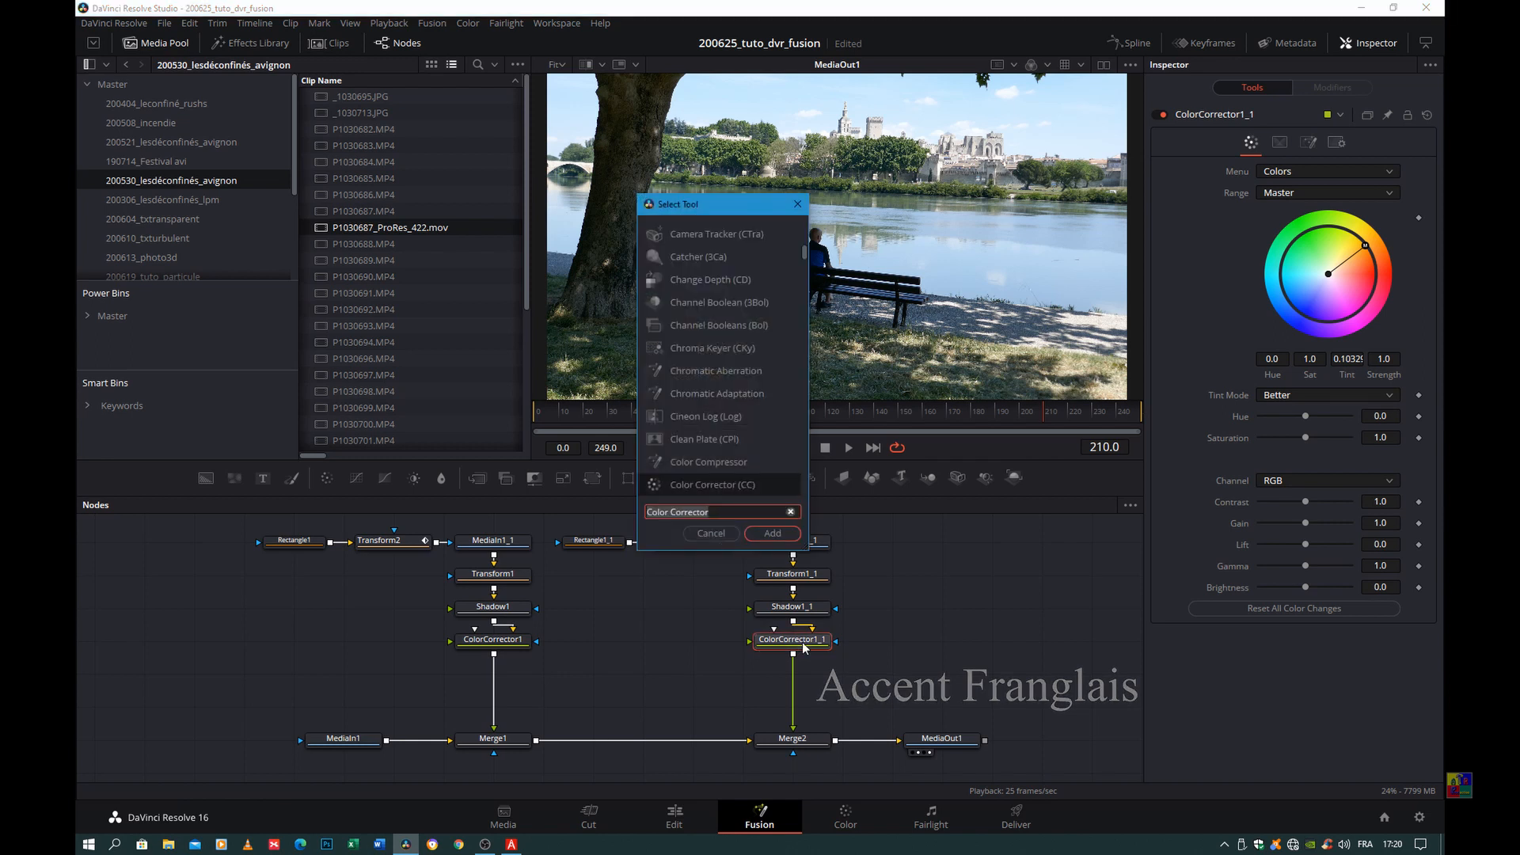
pyautogui.write('ime')
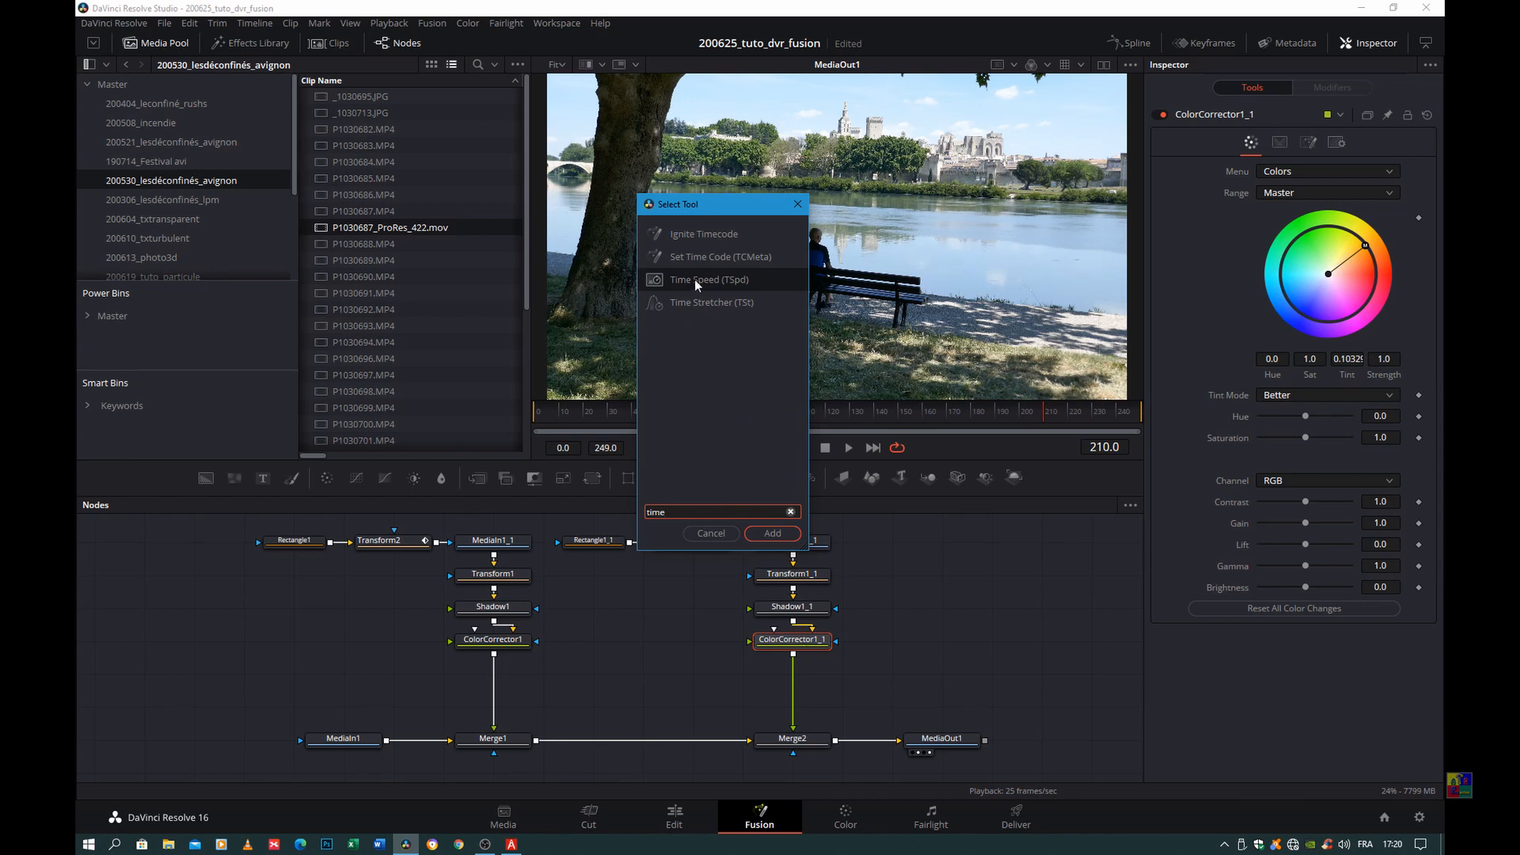
pyautogui.click(771, 533)
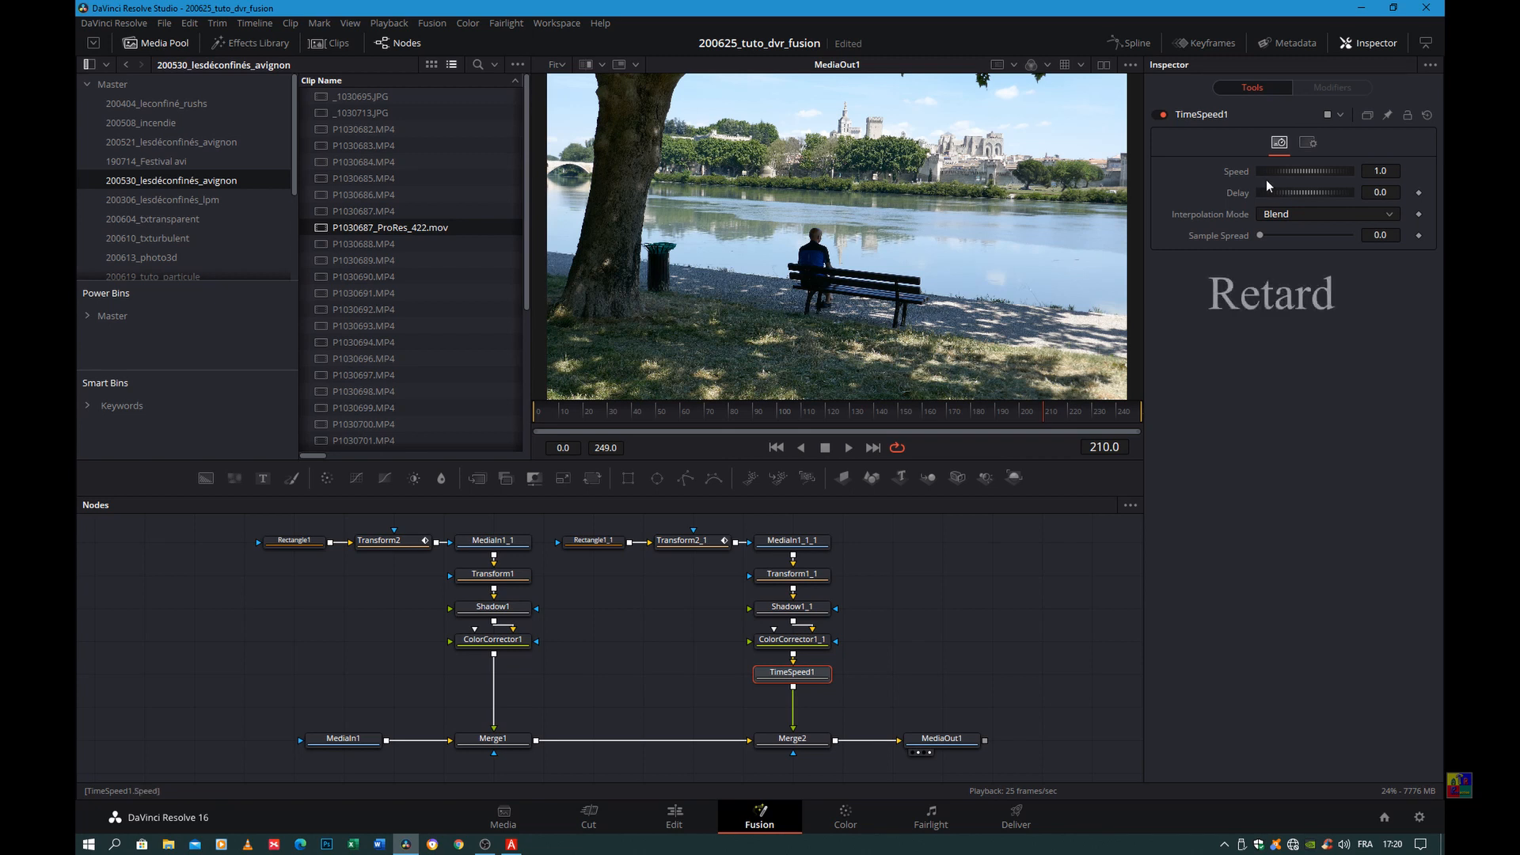
# Set TimeSpeed1's delay to 30.
pyautogui.moveTo(1294, 187); pyautogui.dragTo(1321, 203)
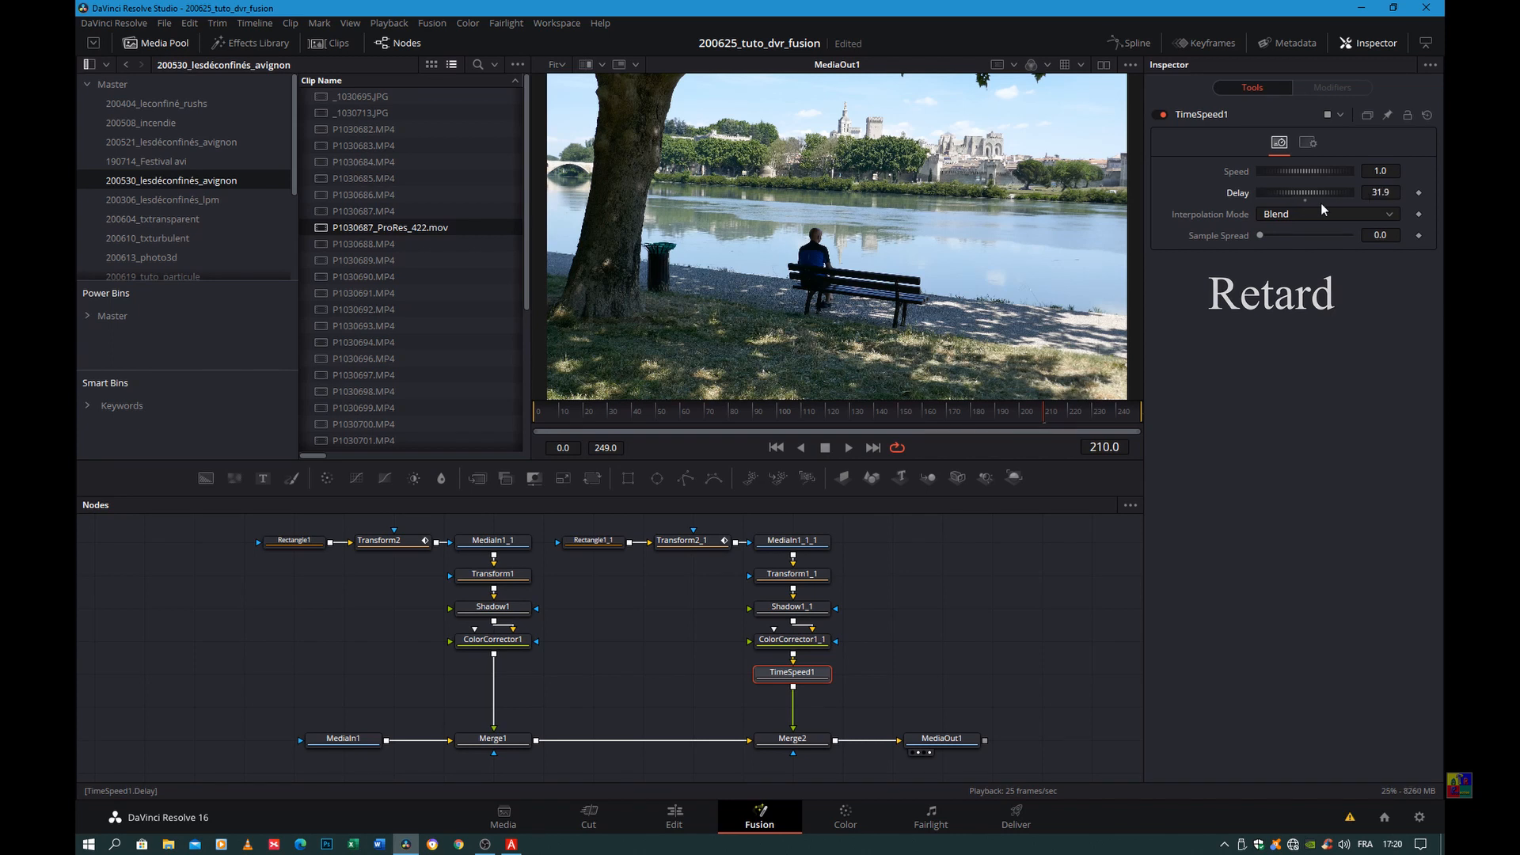
pyautogui.doubleClick(1380, 192)
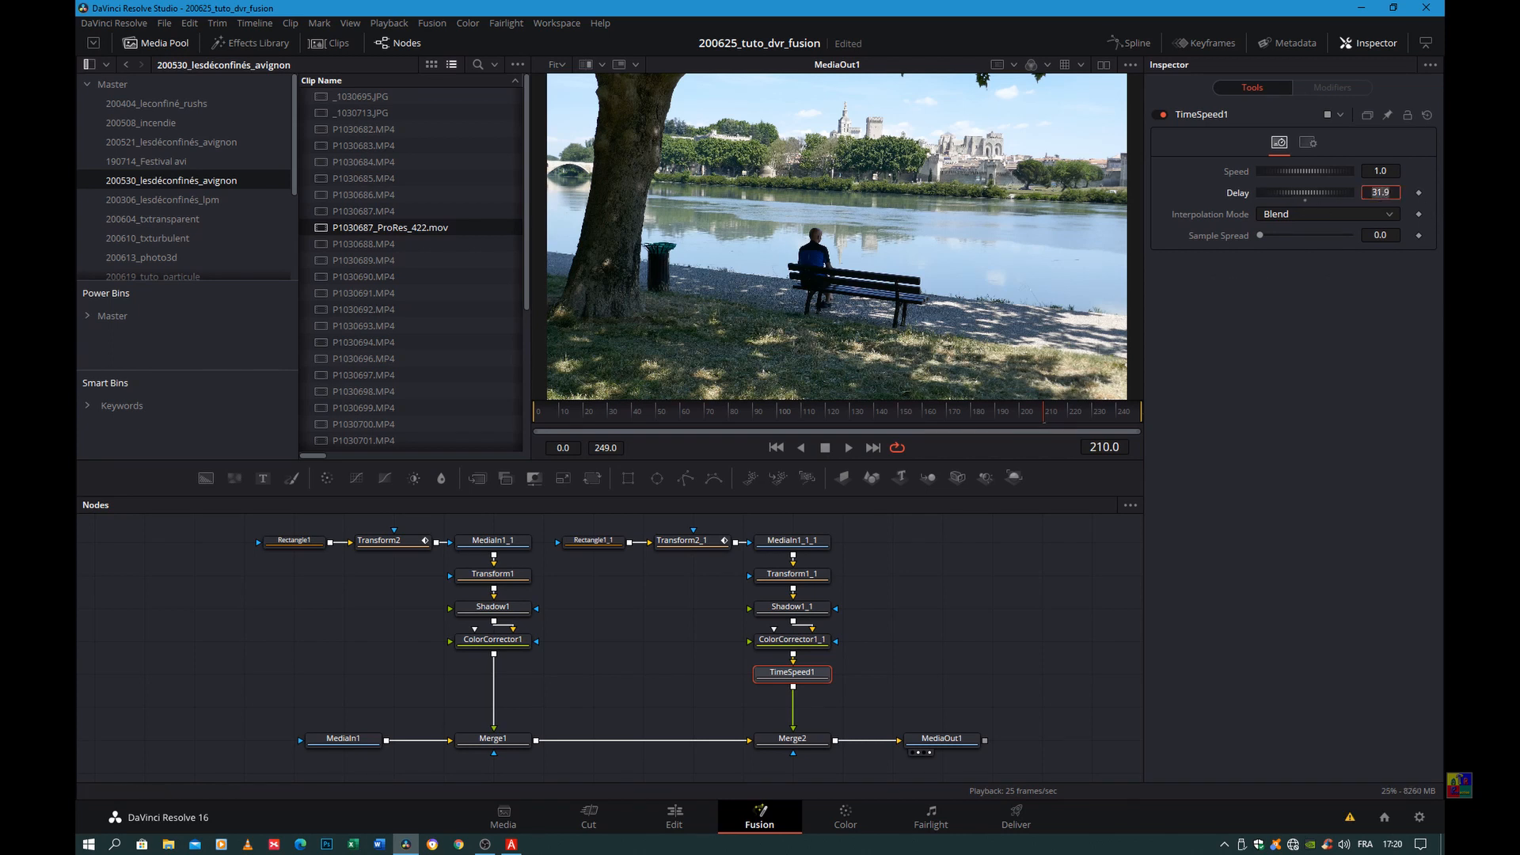
pyautogui.write('30')
pyautogui.press('Tab')
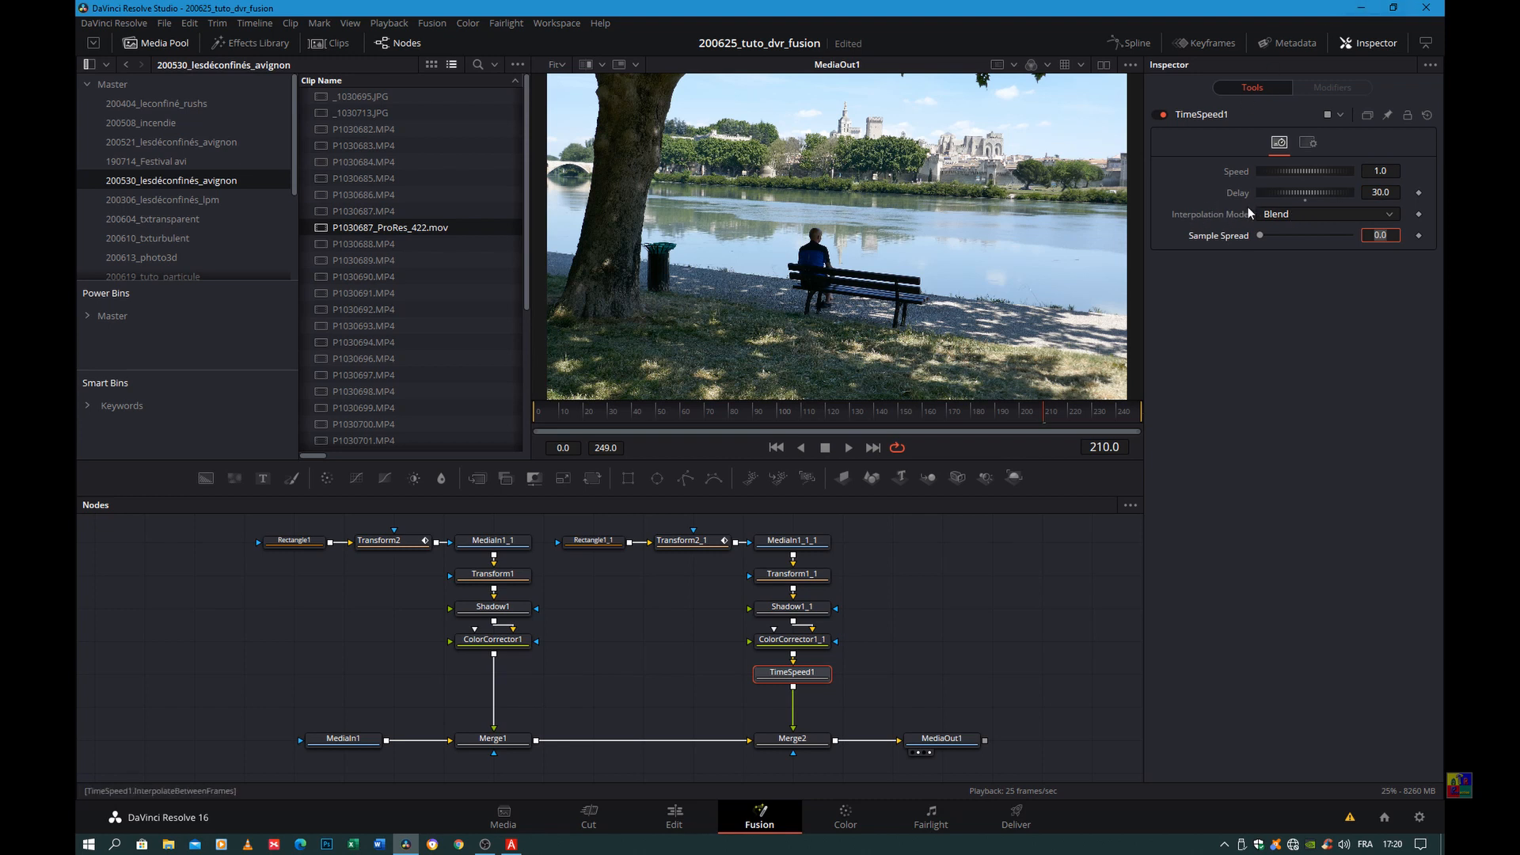
pyautogui.click(1395, 214)
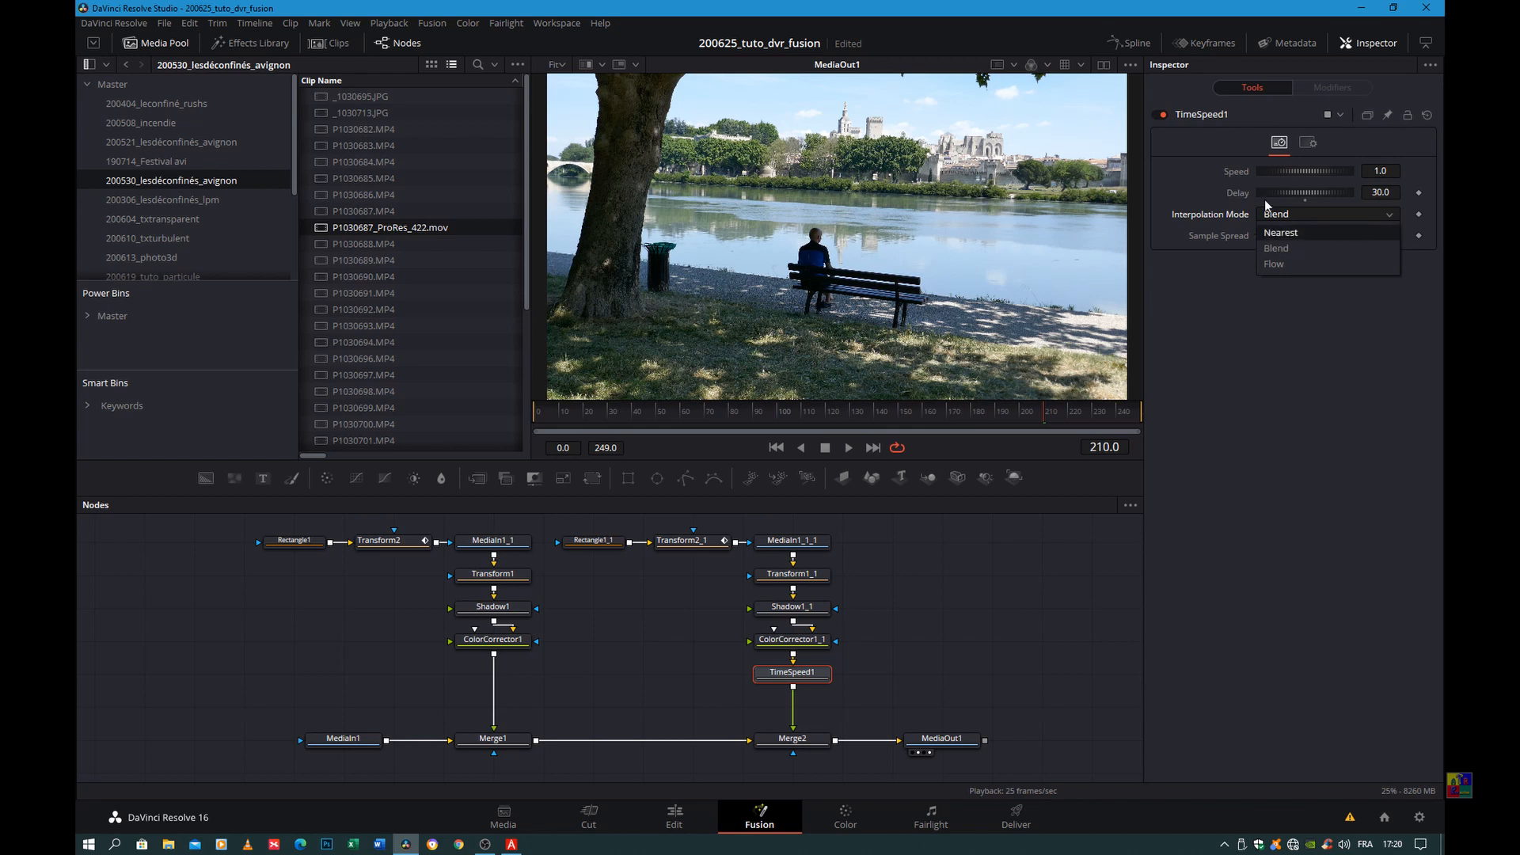
pyautogui.click(1289, 249)
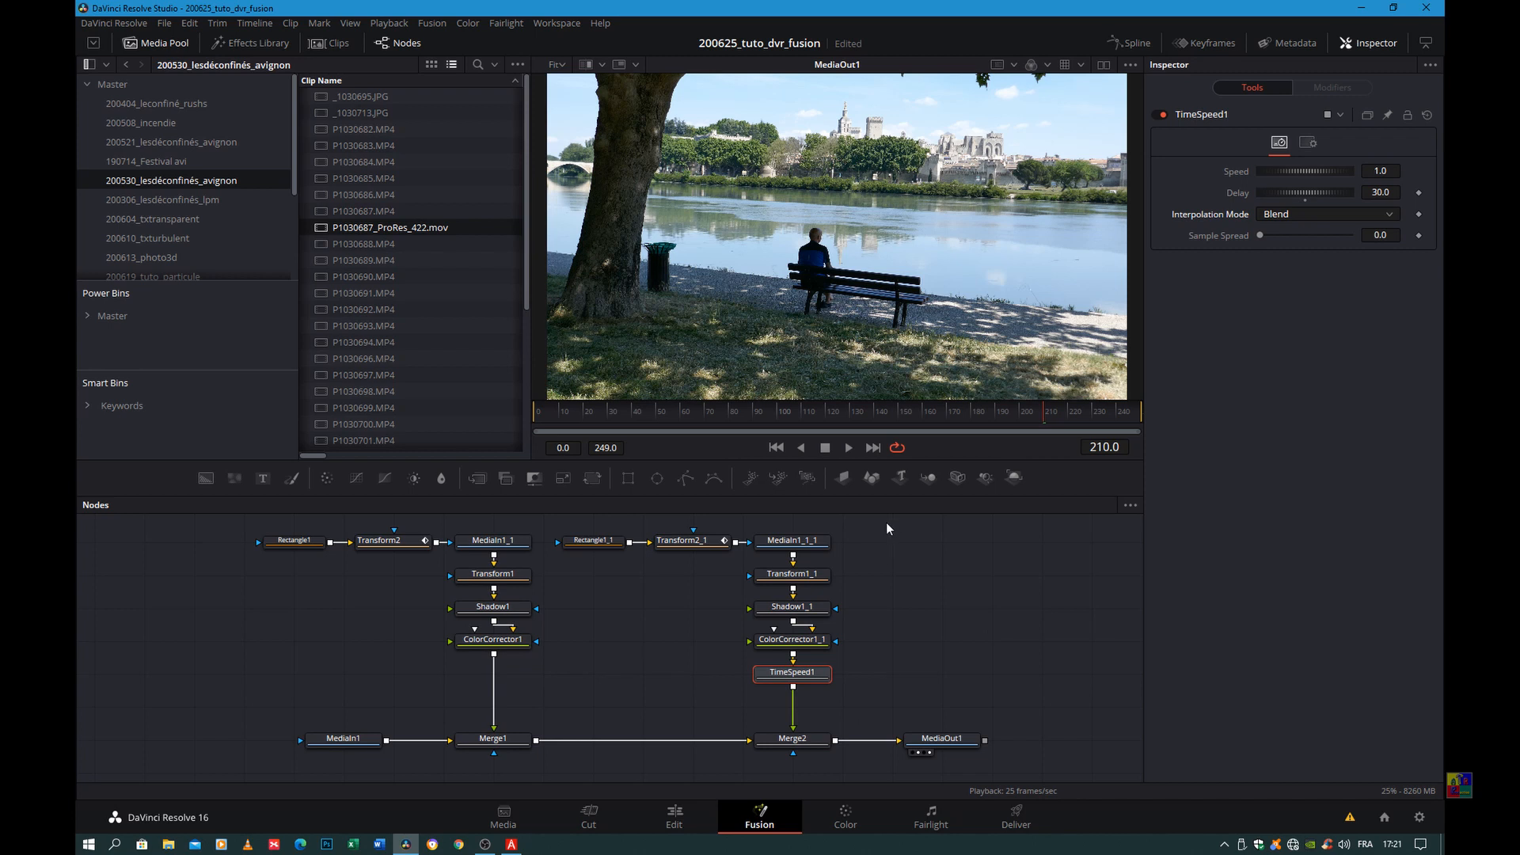
# Change ColorCorrector1_1's master color tint to a green-teal hue by setting the tint to 0.45897.
pyautogui.click(788, 643)
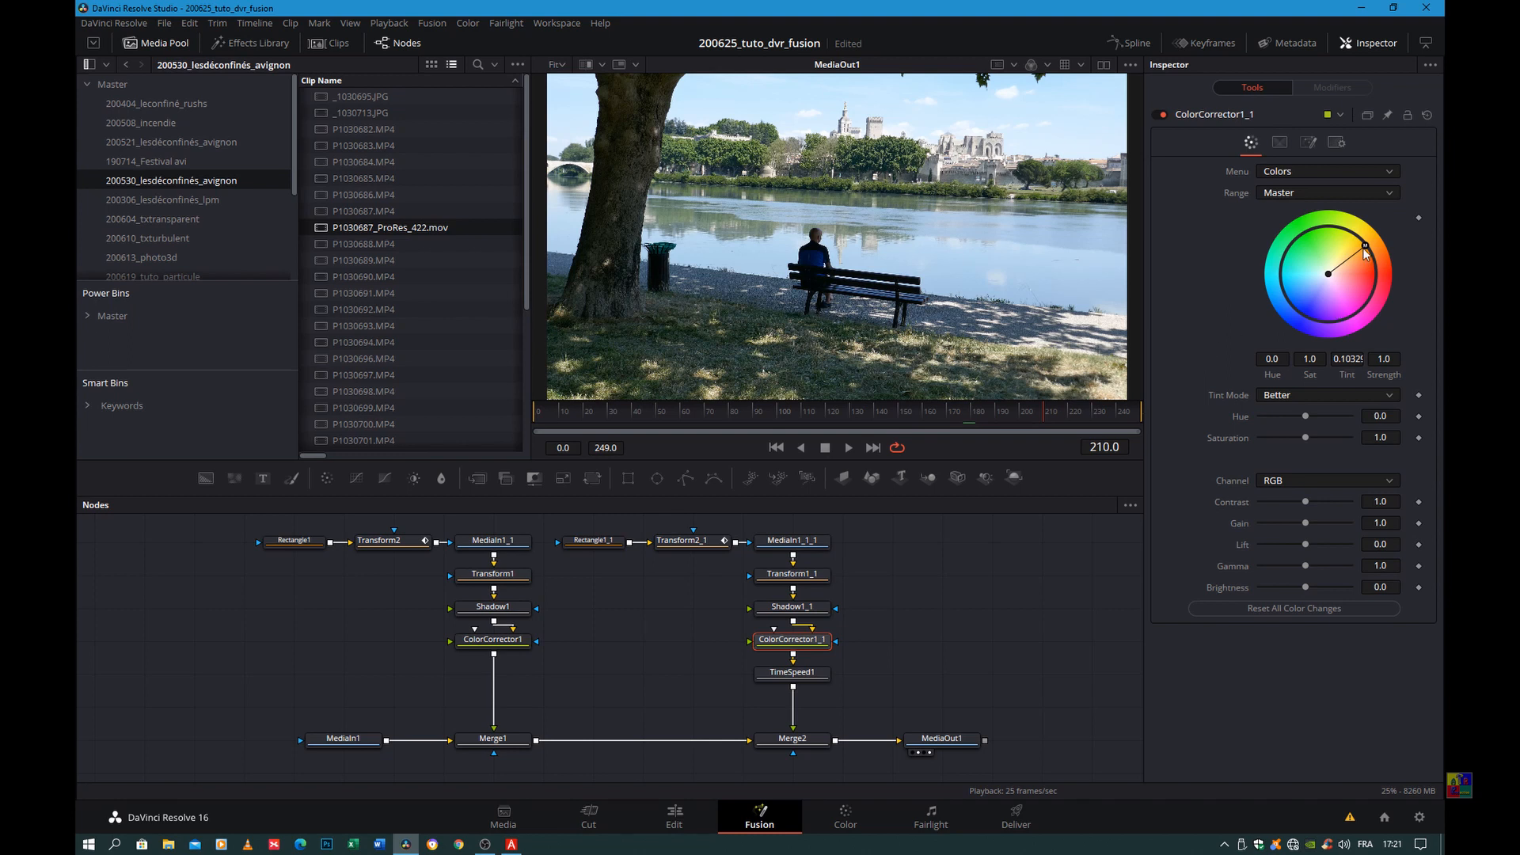
pyautogui.moveTo(1363, 247); pyautogui.dragTo(1263, 301)
pyautogui.click(1344, 358)
pyautogui.press('Delete')
pyautogui.press('Delete')
pyautogui.press('Delete')
pyautogui.press('Delete')
pyautogui.press('Delete')
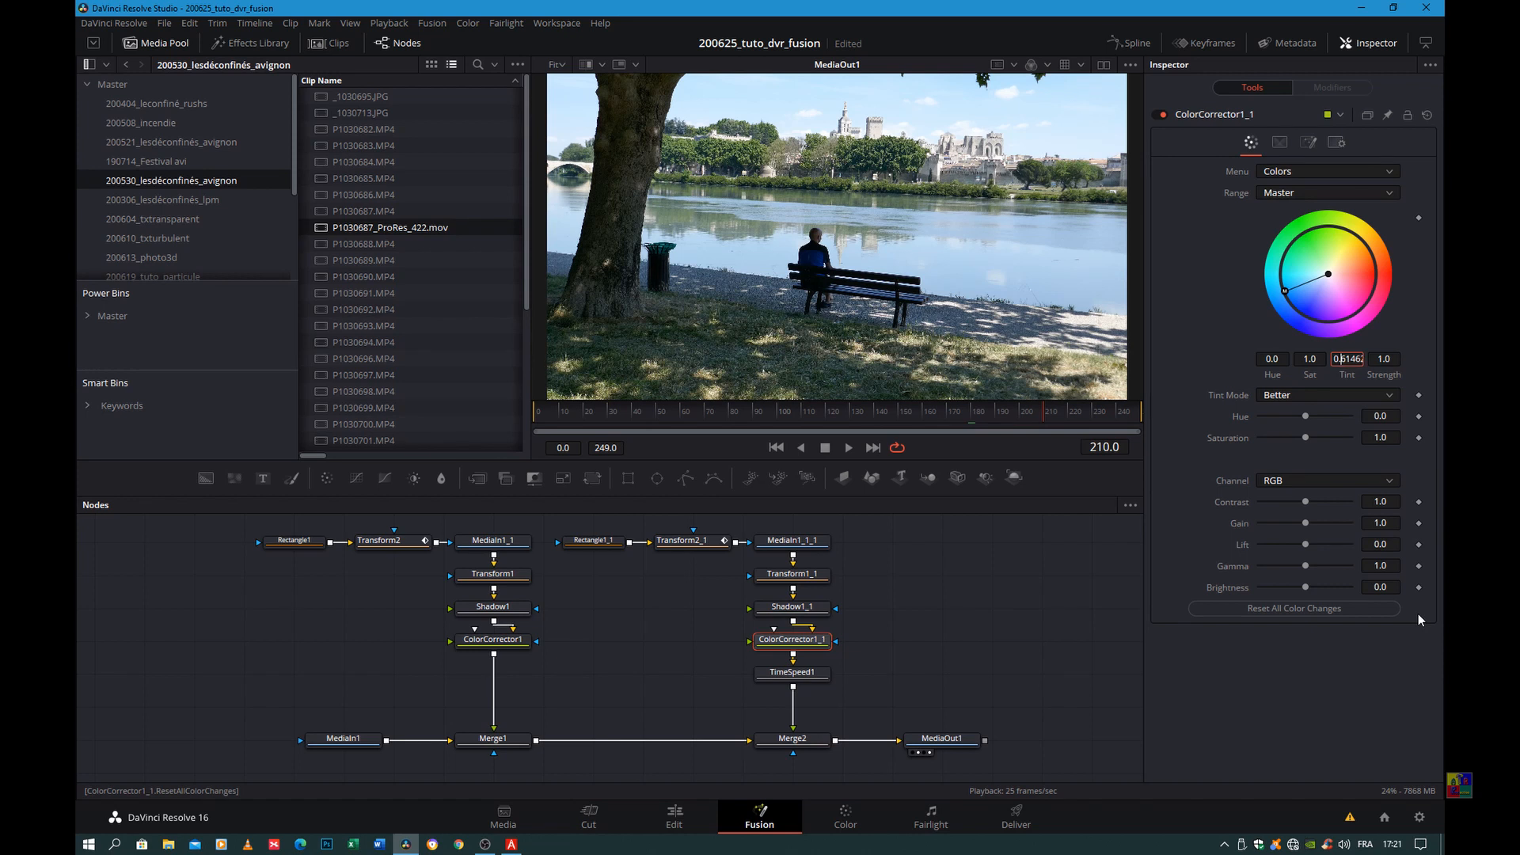
pyautogui.write('45897')
pyautogui.press('Tab')
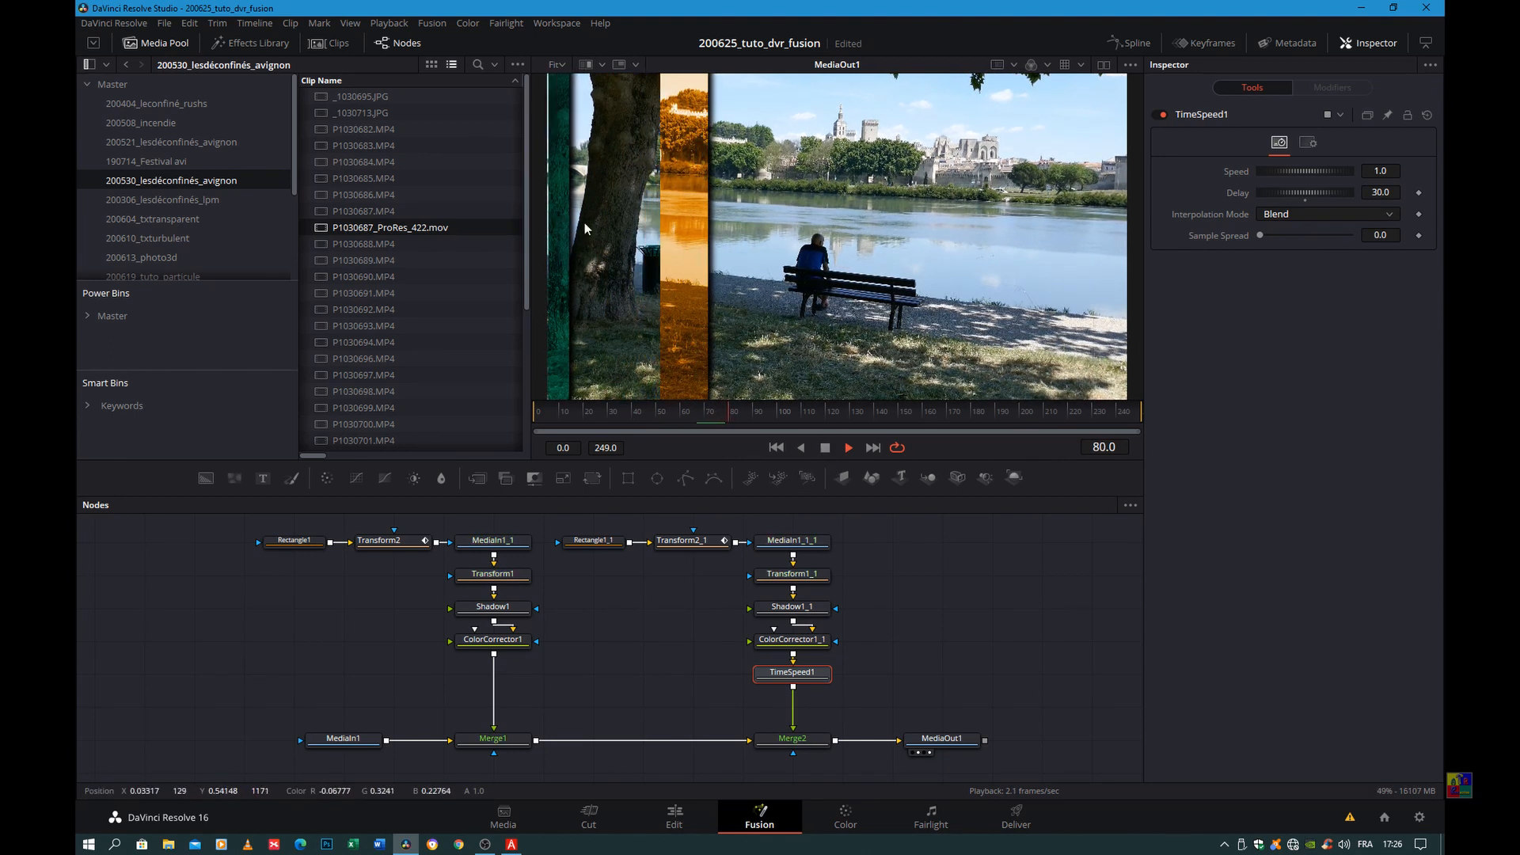
# Stop playback, set TimeSpeed1's delay to 40, and play a stretch of the composition to preview the new offset.
pyautogui.click(824, 449)
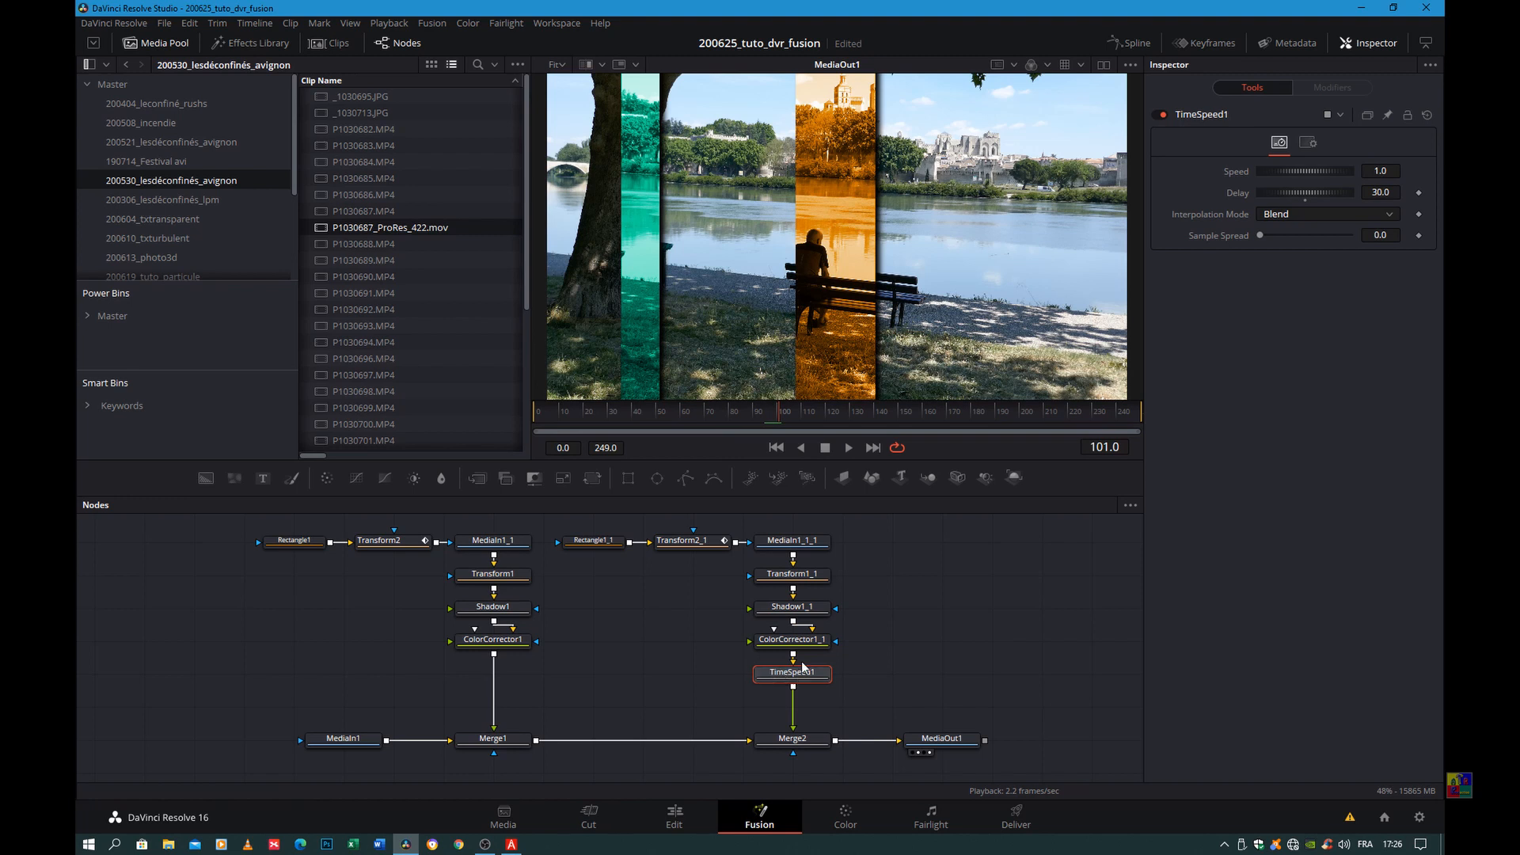
pyautogui.click(1380, 193)
pyautogui.write('4')
pyautogui.press('Return')
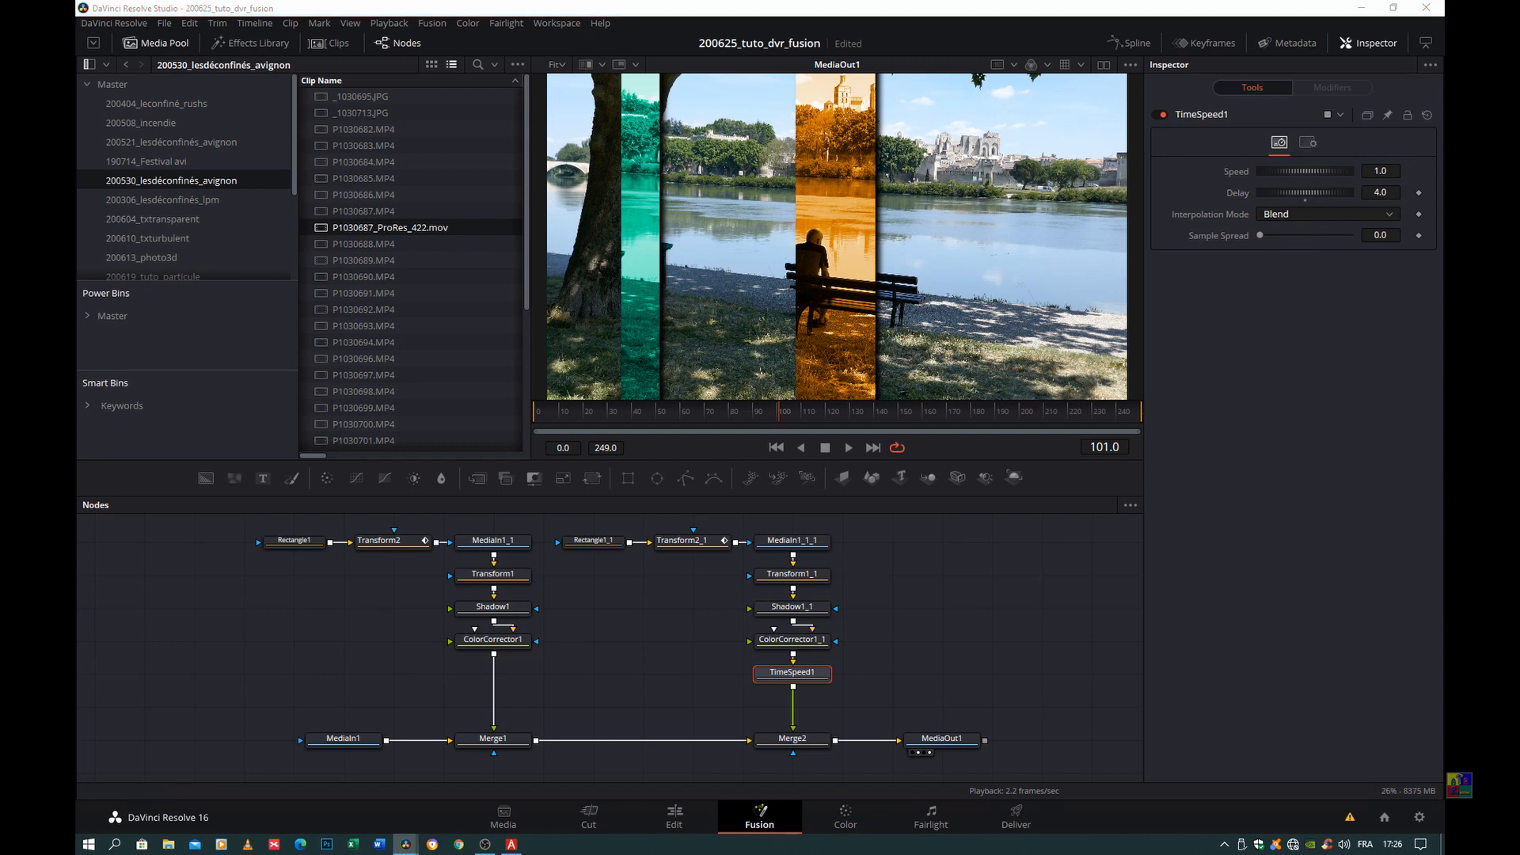
pyautogui.click(1378, 193)
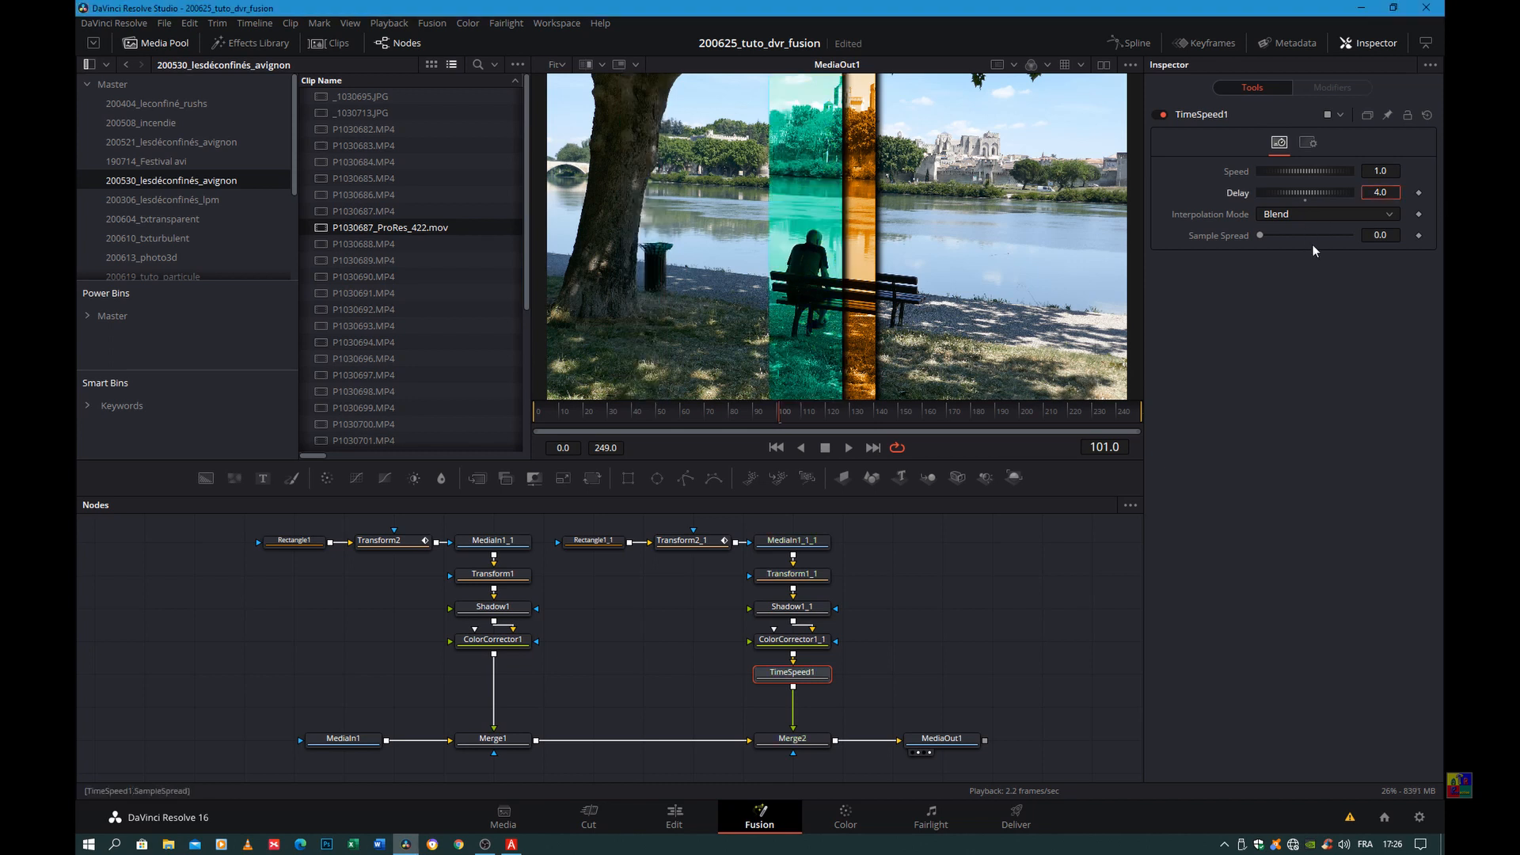
pyautogui.write('0')
pyautogui.press('Tab')
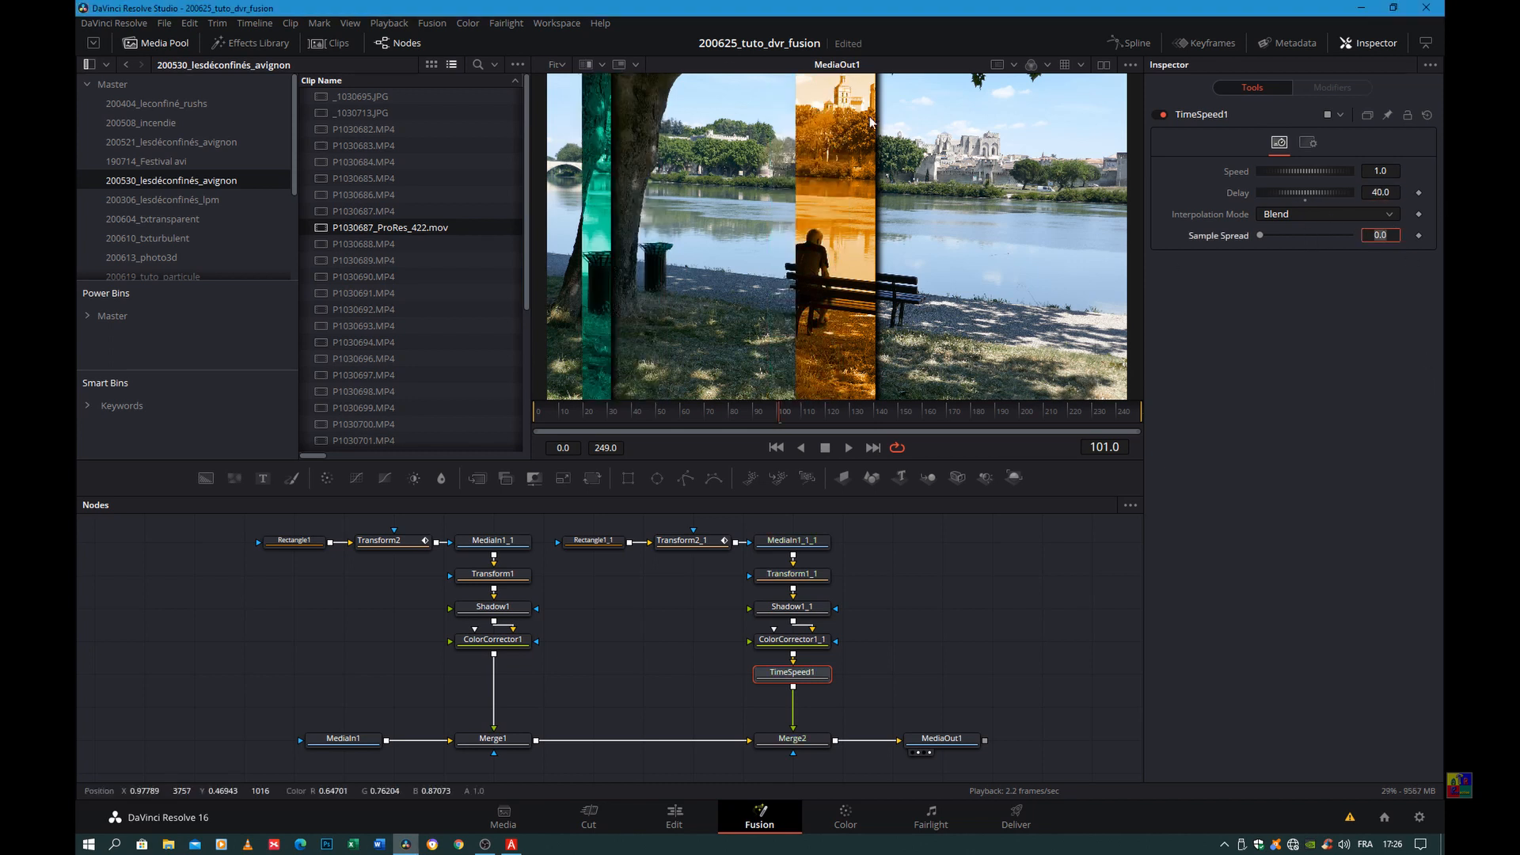
pyautogui.click(849, 448)
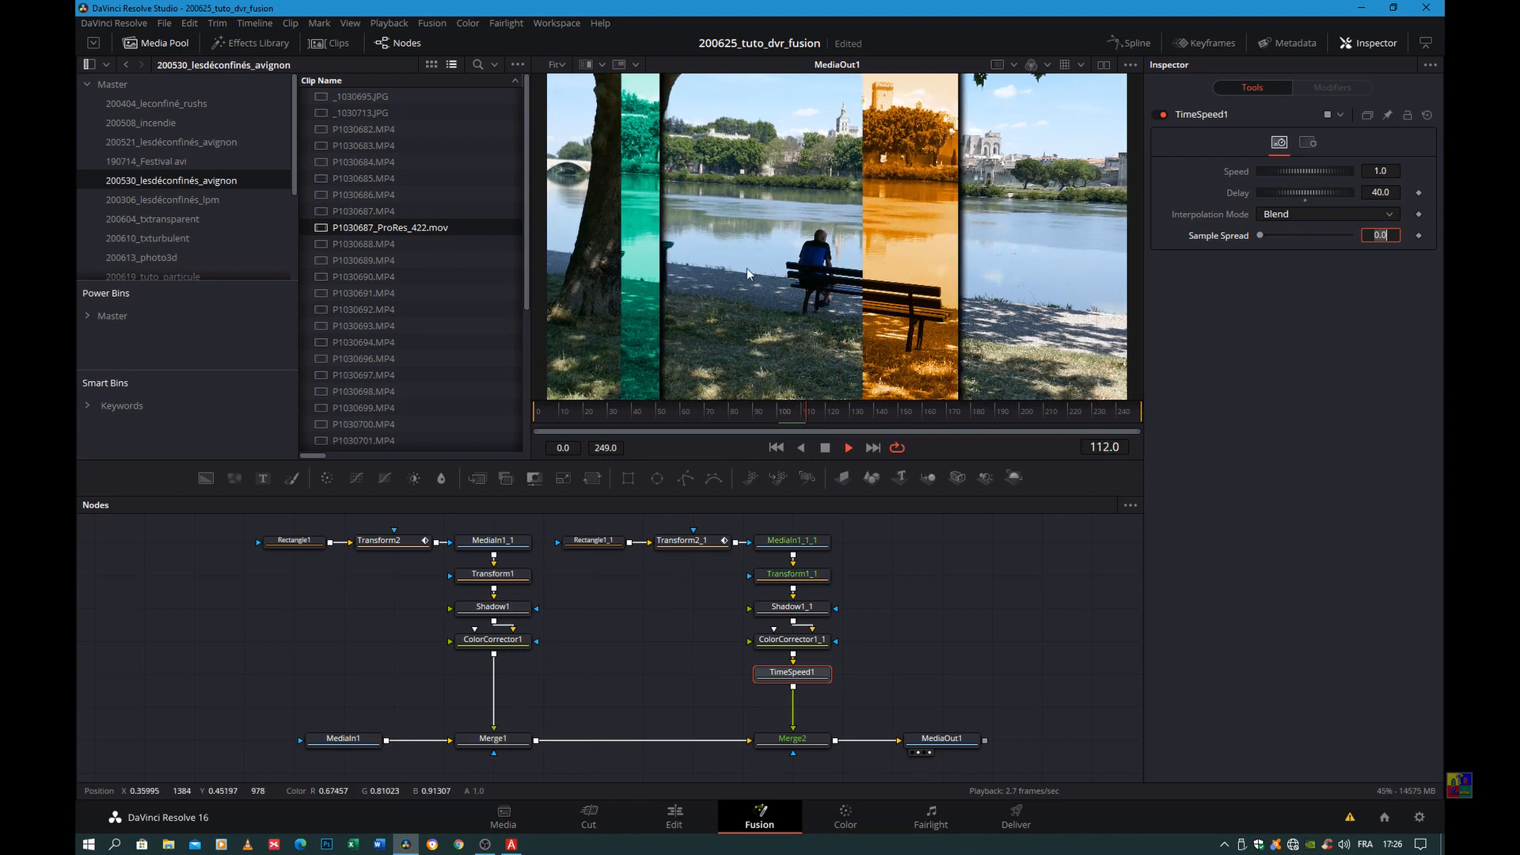
pyautogui.click(824, 448)
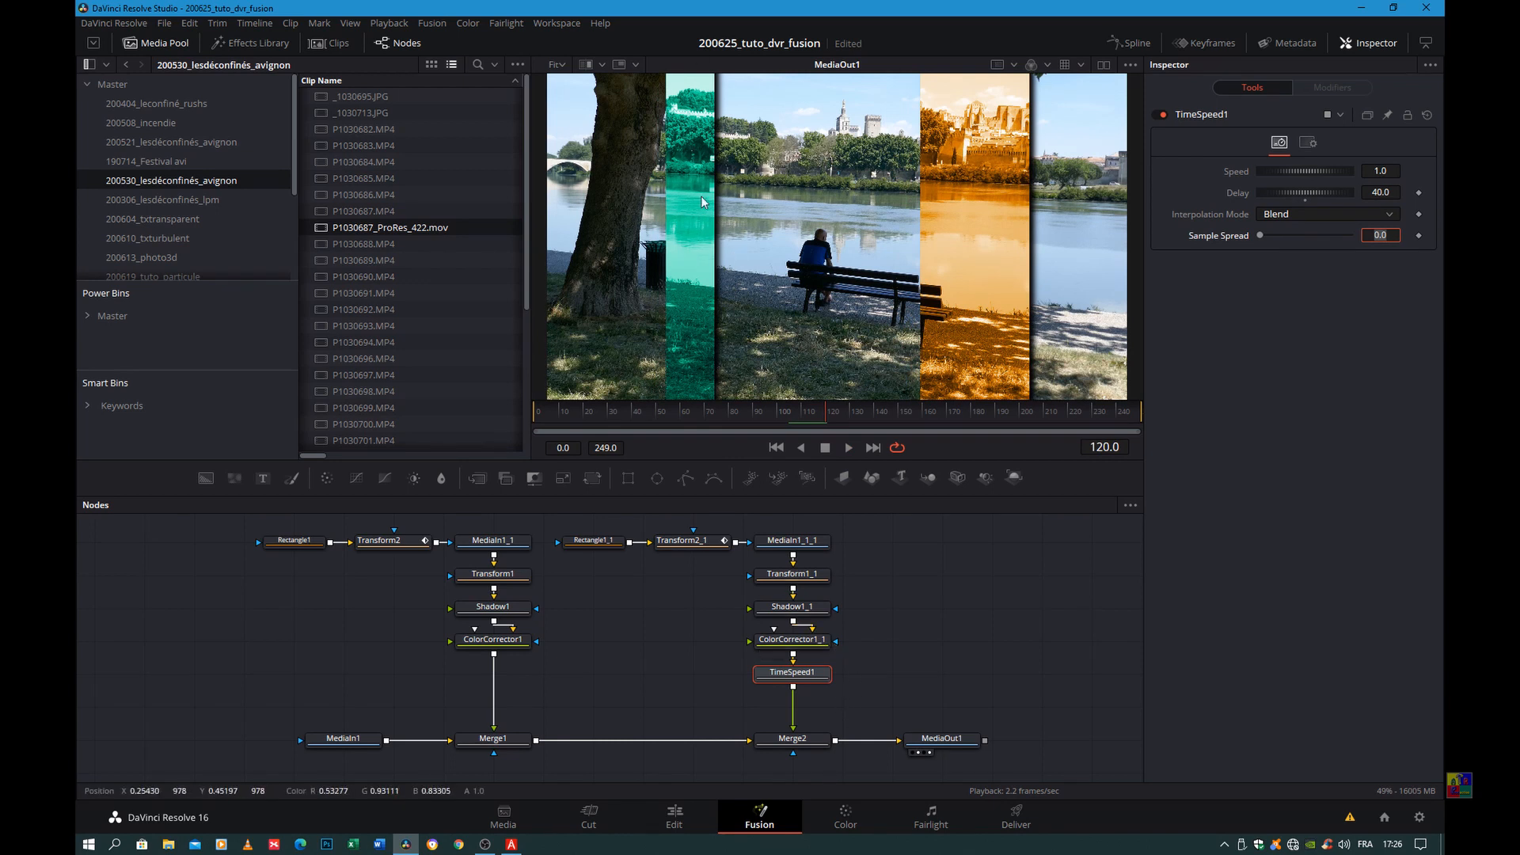
# Add the clip P1030687_ProRes_422.mov to the composition as a new media node and show it in the viewer.
pyautogui.click(798, 540)
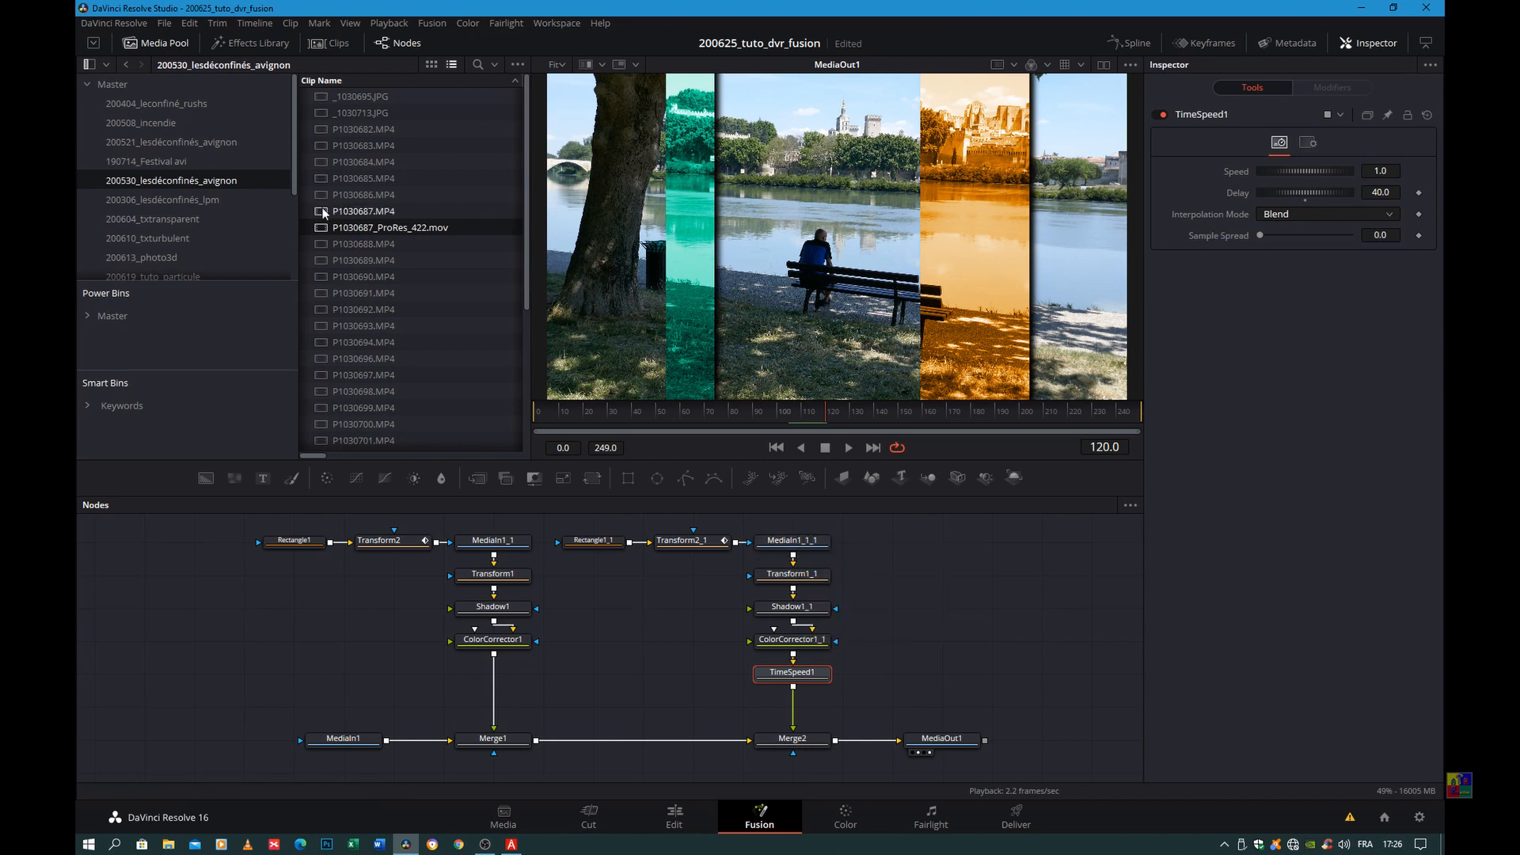
pyautogui.click(344, 227)
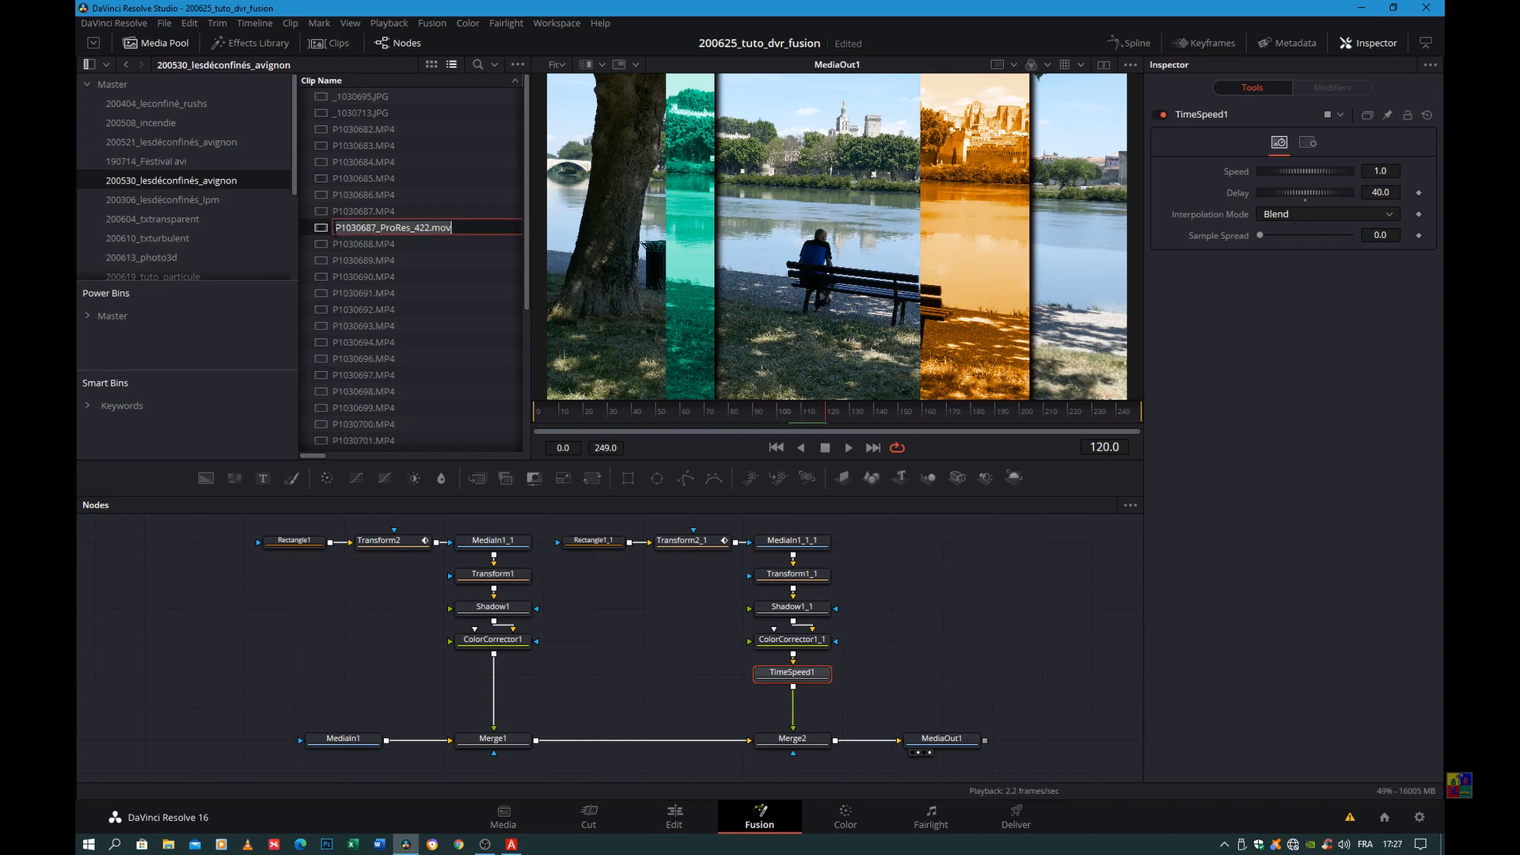
pyautogui.click(321, 226)
pyautogui.moveTo(321, 225); pyautogui.dragTo(947, 213)
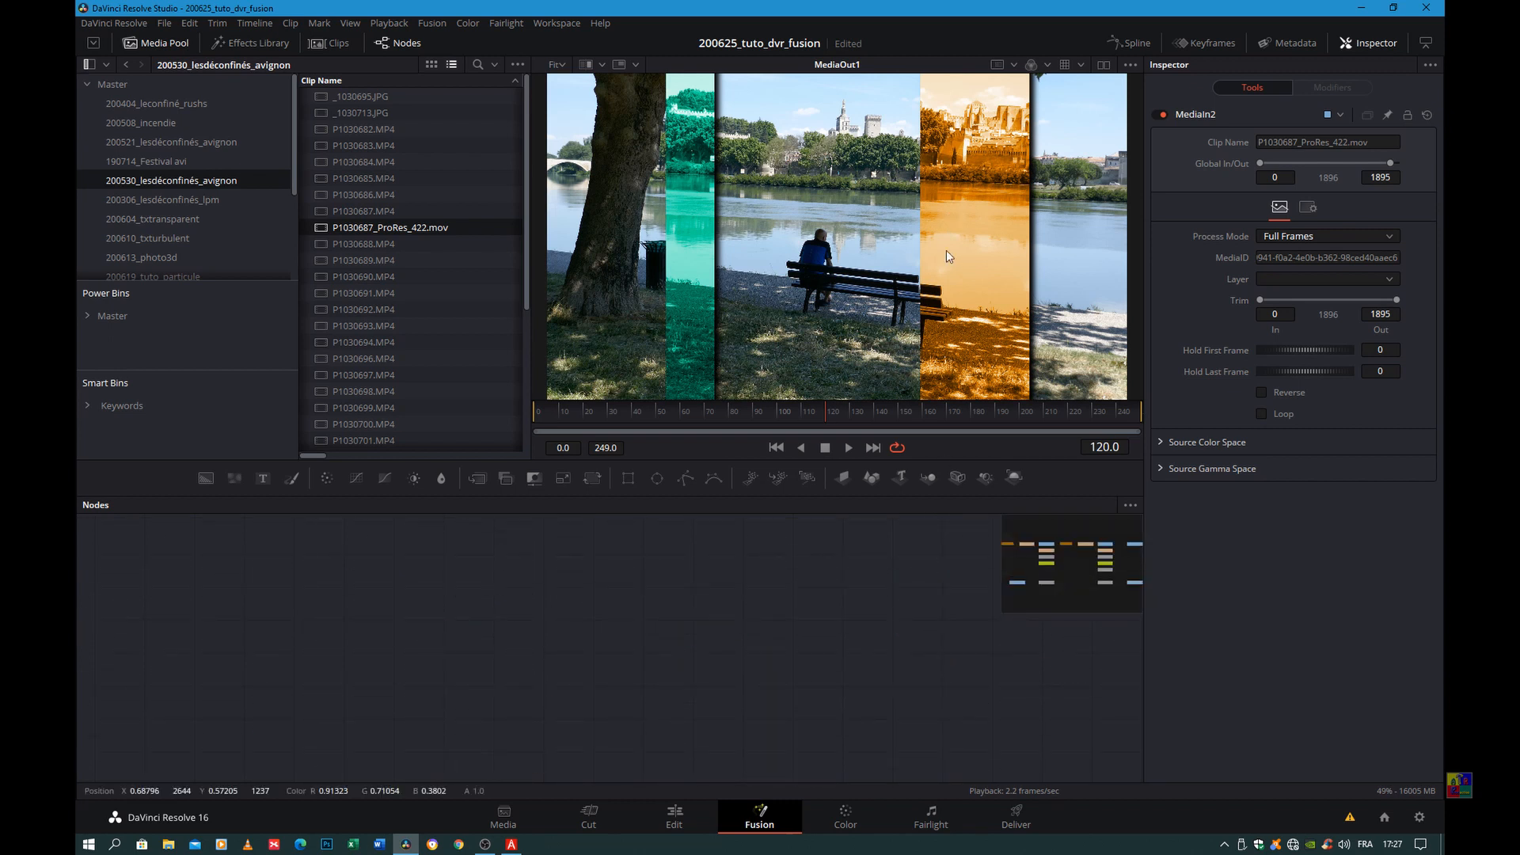
pyautogui.scroll(-7, 871, 567)
pyautogui.scroll(2, 871, 567)
pyautogui.scroll(-3, 871, 566)
pyautogui.scroll(1, 895, 548)
pyautogui.moveTo(934, 564); pyautogui.dragTo(907, 224)
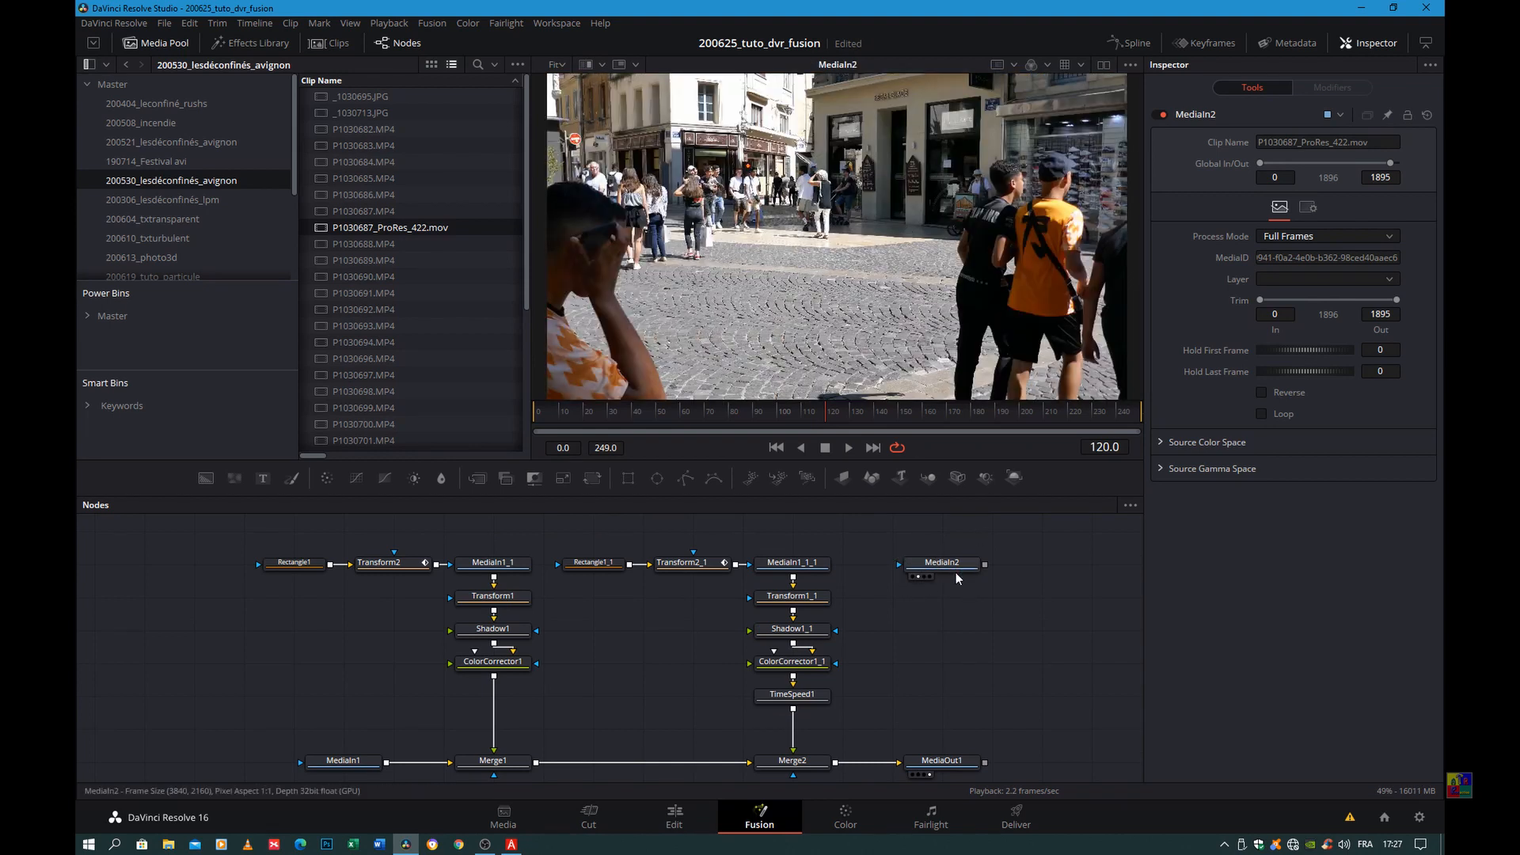
# Replace MediaIn1_1_1 with MediaIn2 in the second strip branch, masked by Transform2_1 and feeding Transform1_1, and delete the old node.
pyautogui.moveTo(814, 552); pyautogui.dragTo(983, 652)
pyautogui.moveTo(953, 576); pyautogui.dragTo(760, 578)
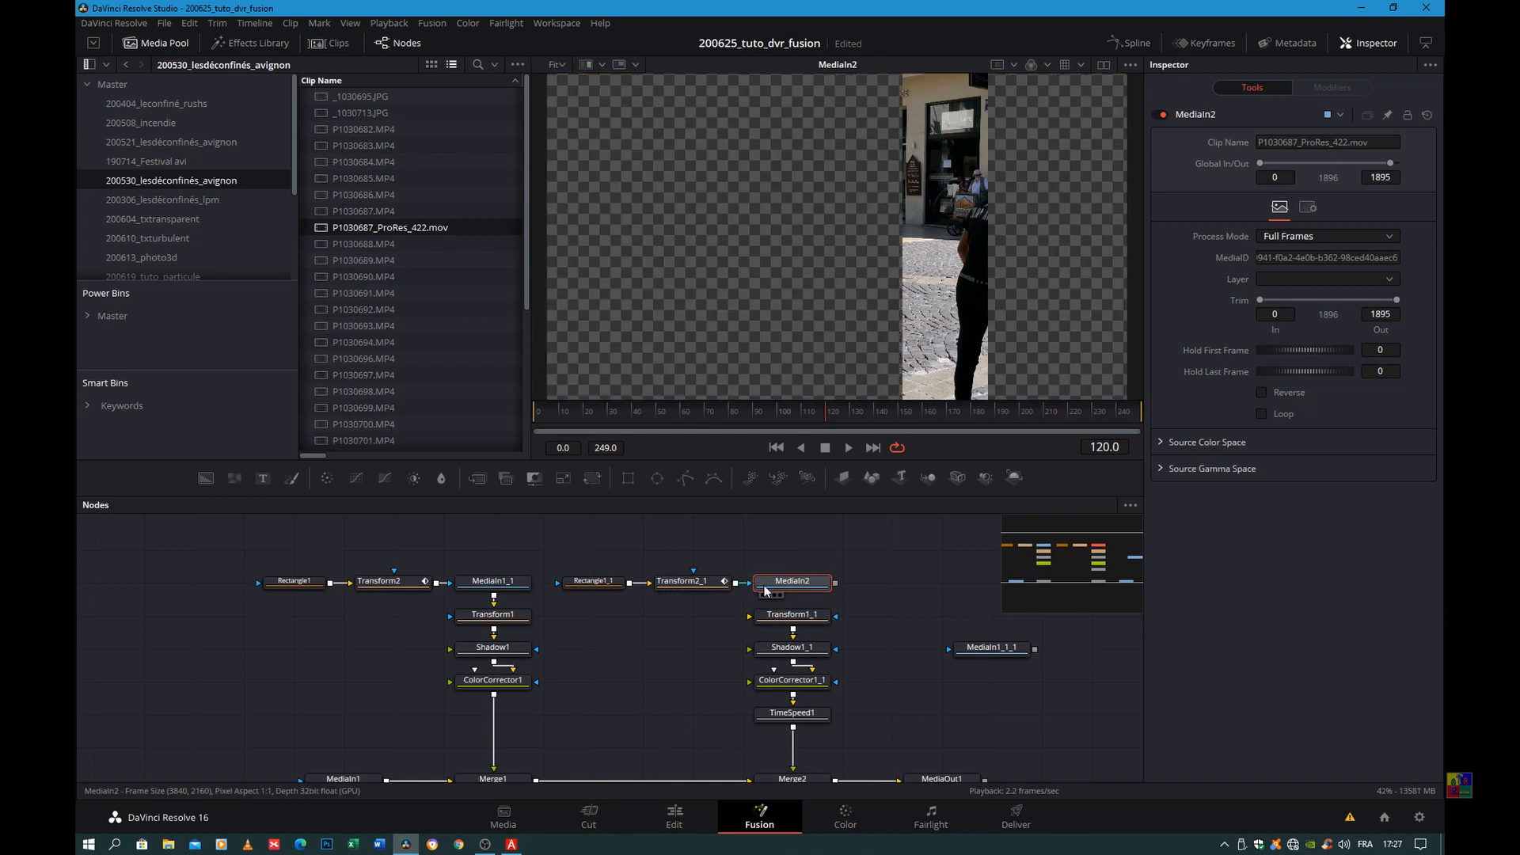
pyautogui.moveTo(838, 585); pyautogui.dragTo(751, 625)
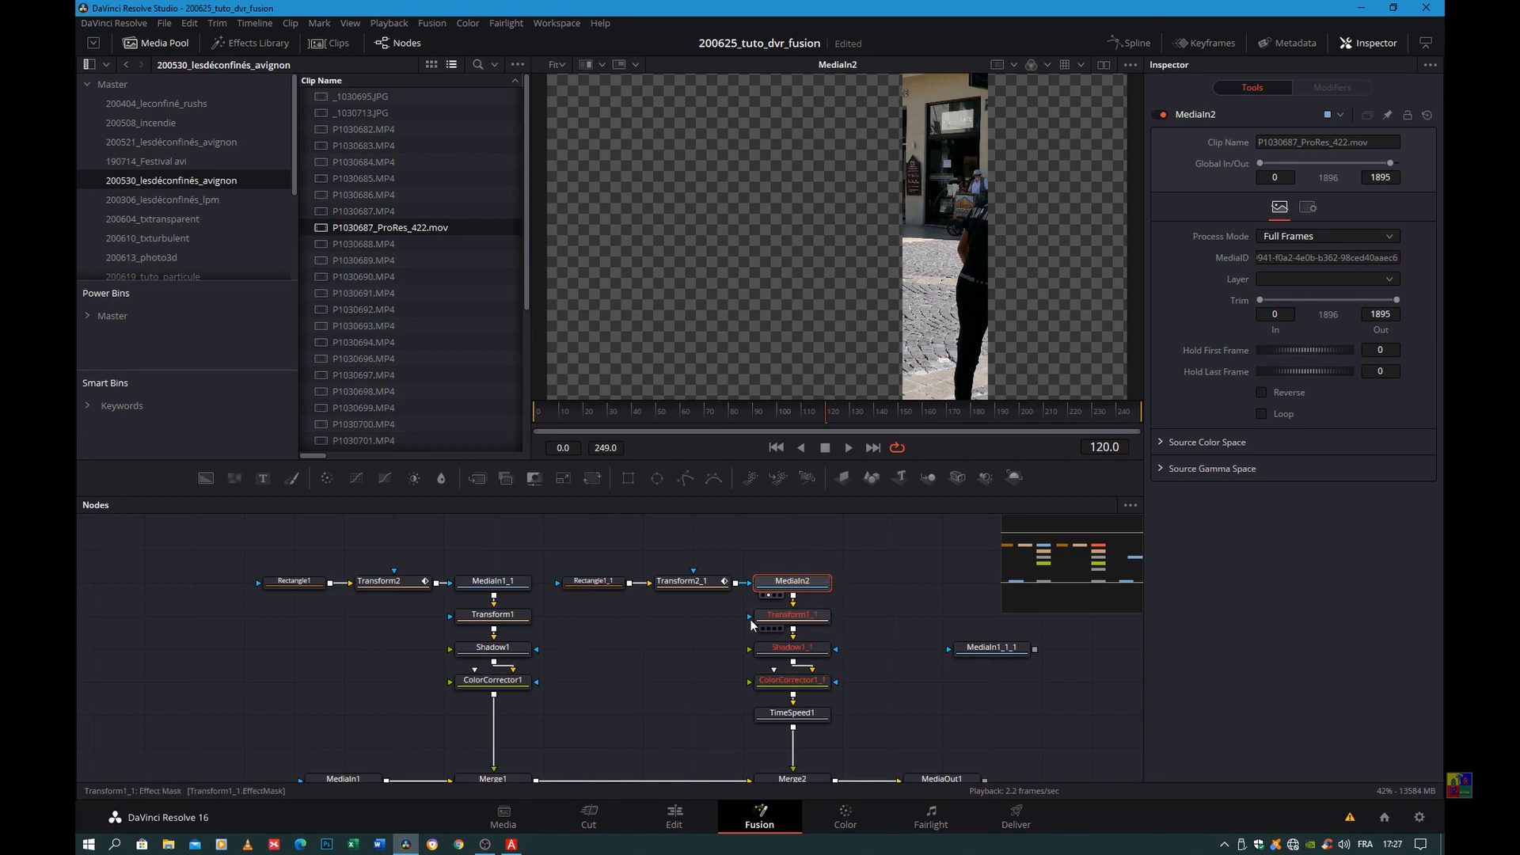
pyautogui.click(993, 647)
pyautogui.press('Delete')
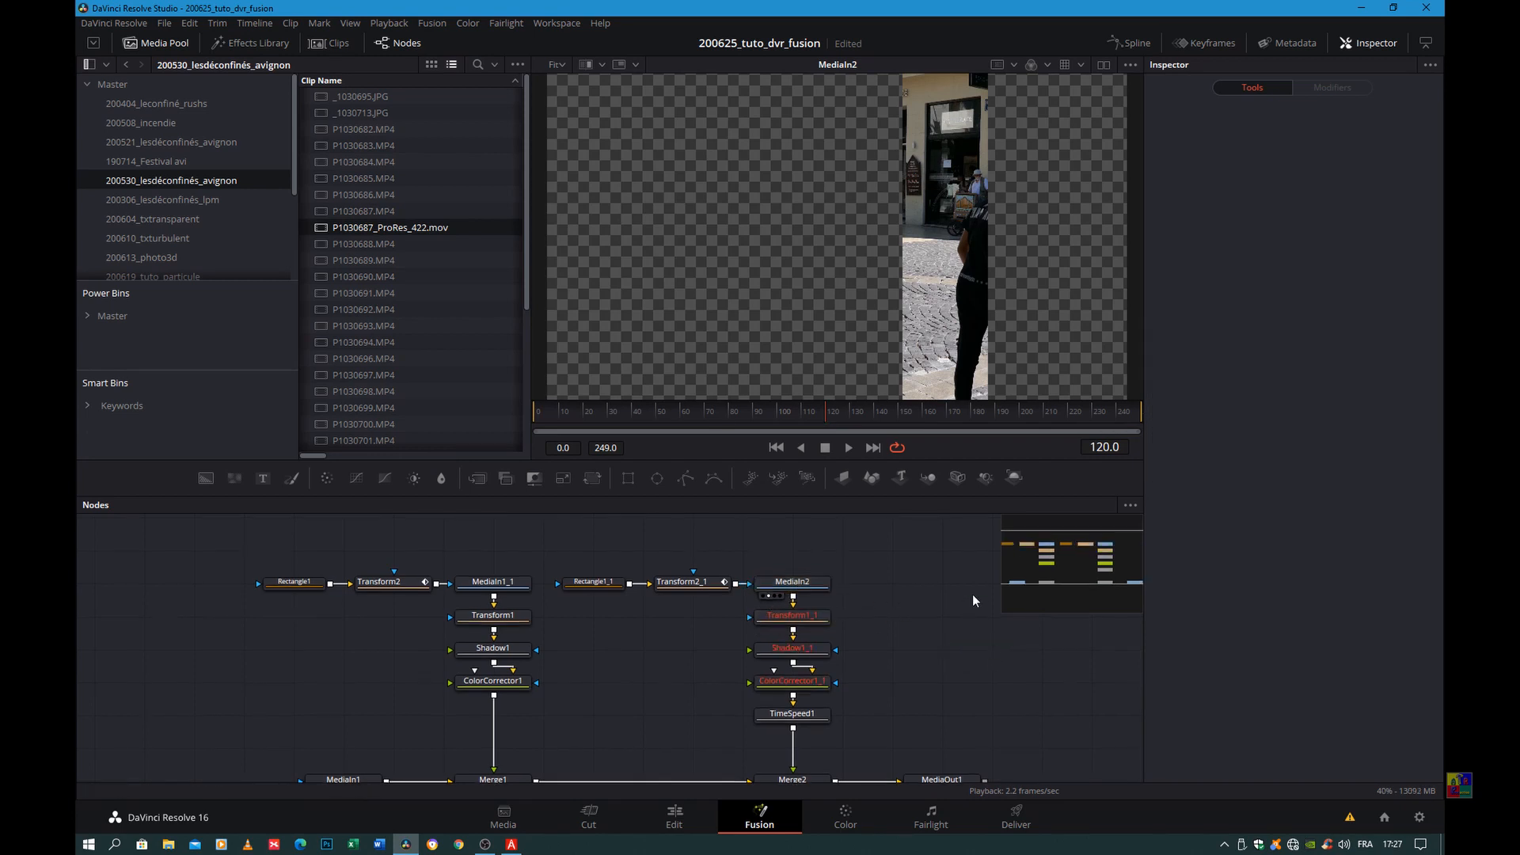
# Return to the first frame and show MediaOut1 in the viewer.
pyautogui.click(772, 586)
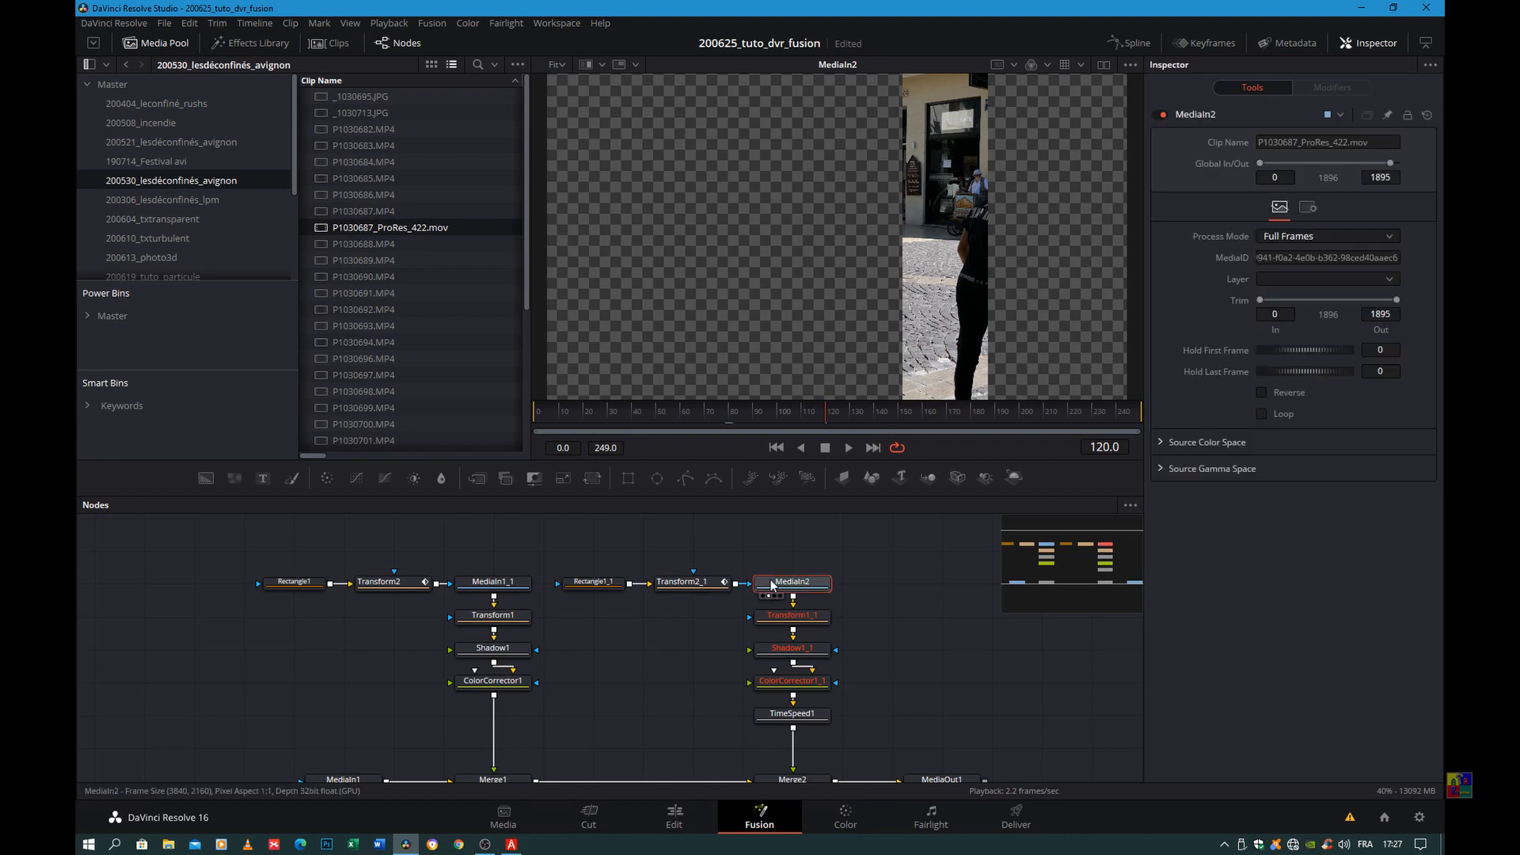
pyautogui.scroll(-1, 923, 603)
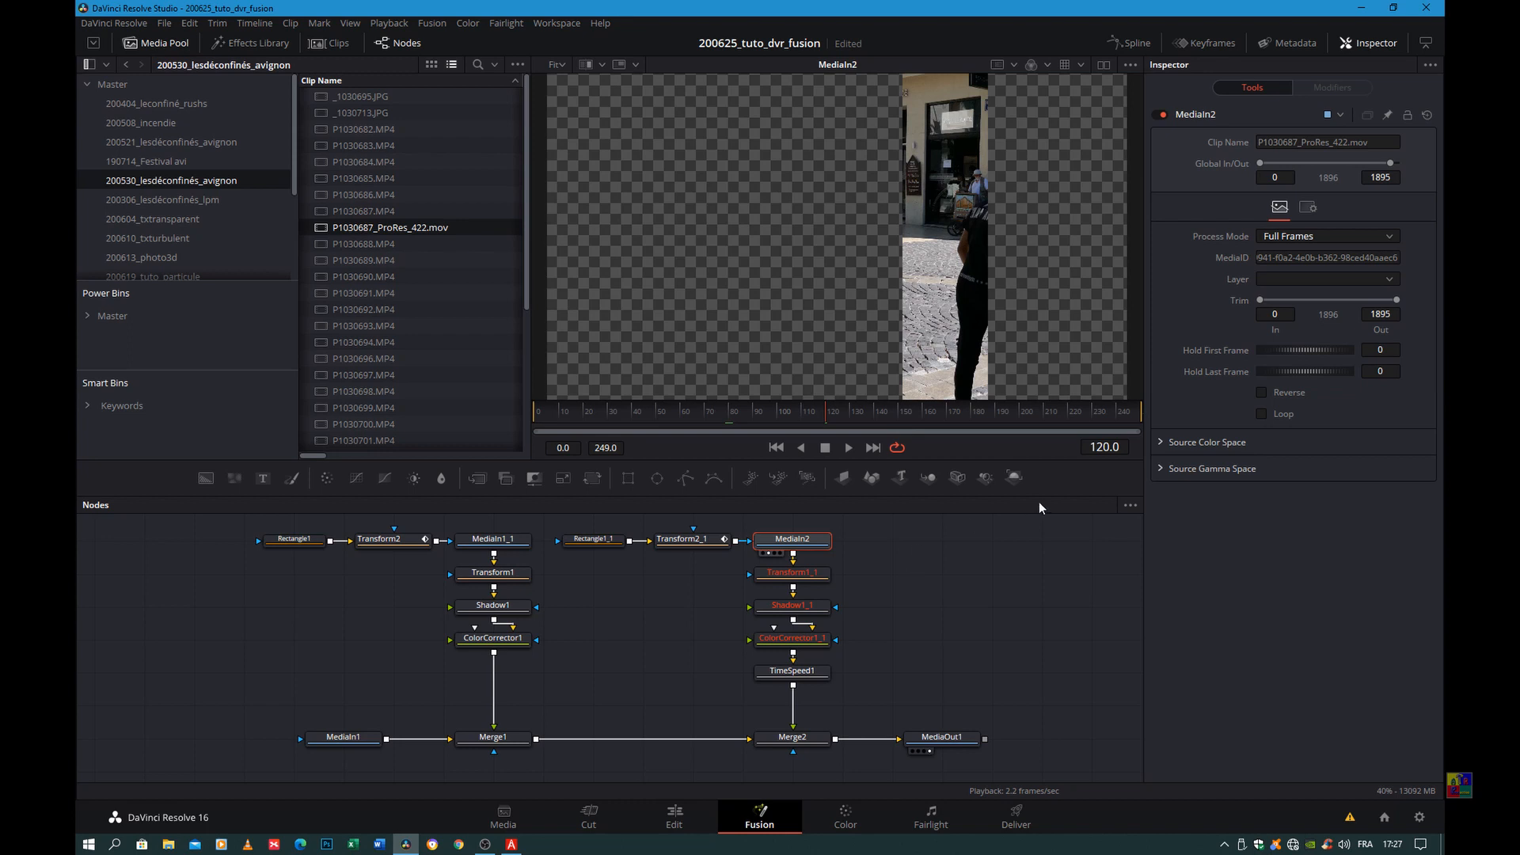
pyautogui.click(776, 448)
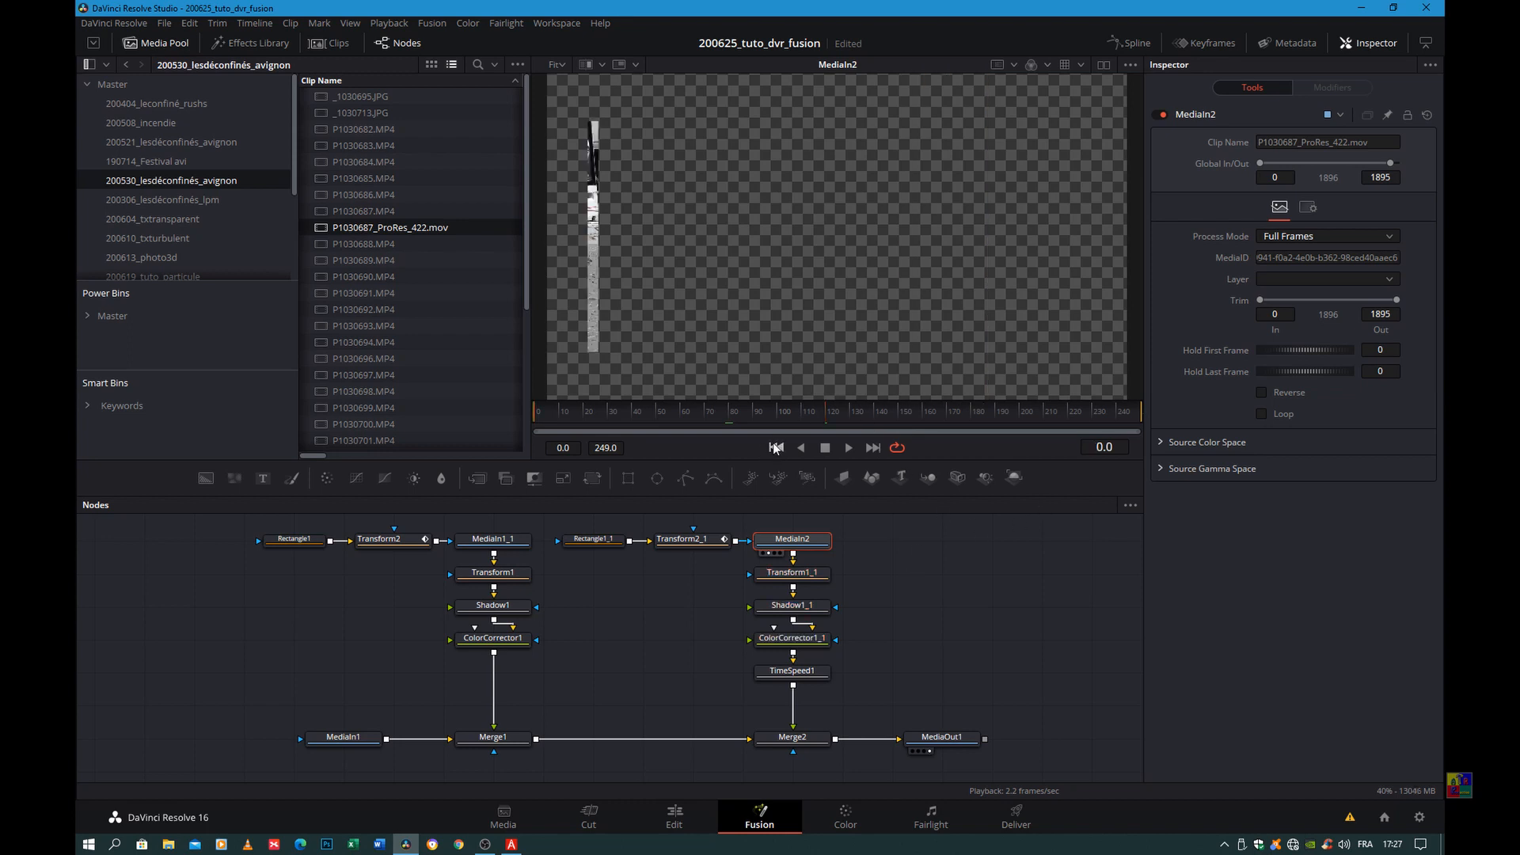
pyautogui.moveTo(950, 739); pyautogui.dragTo(943, 305)
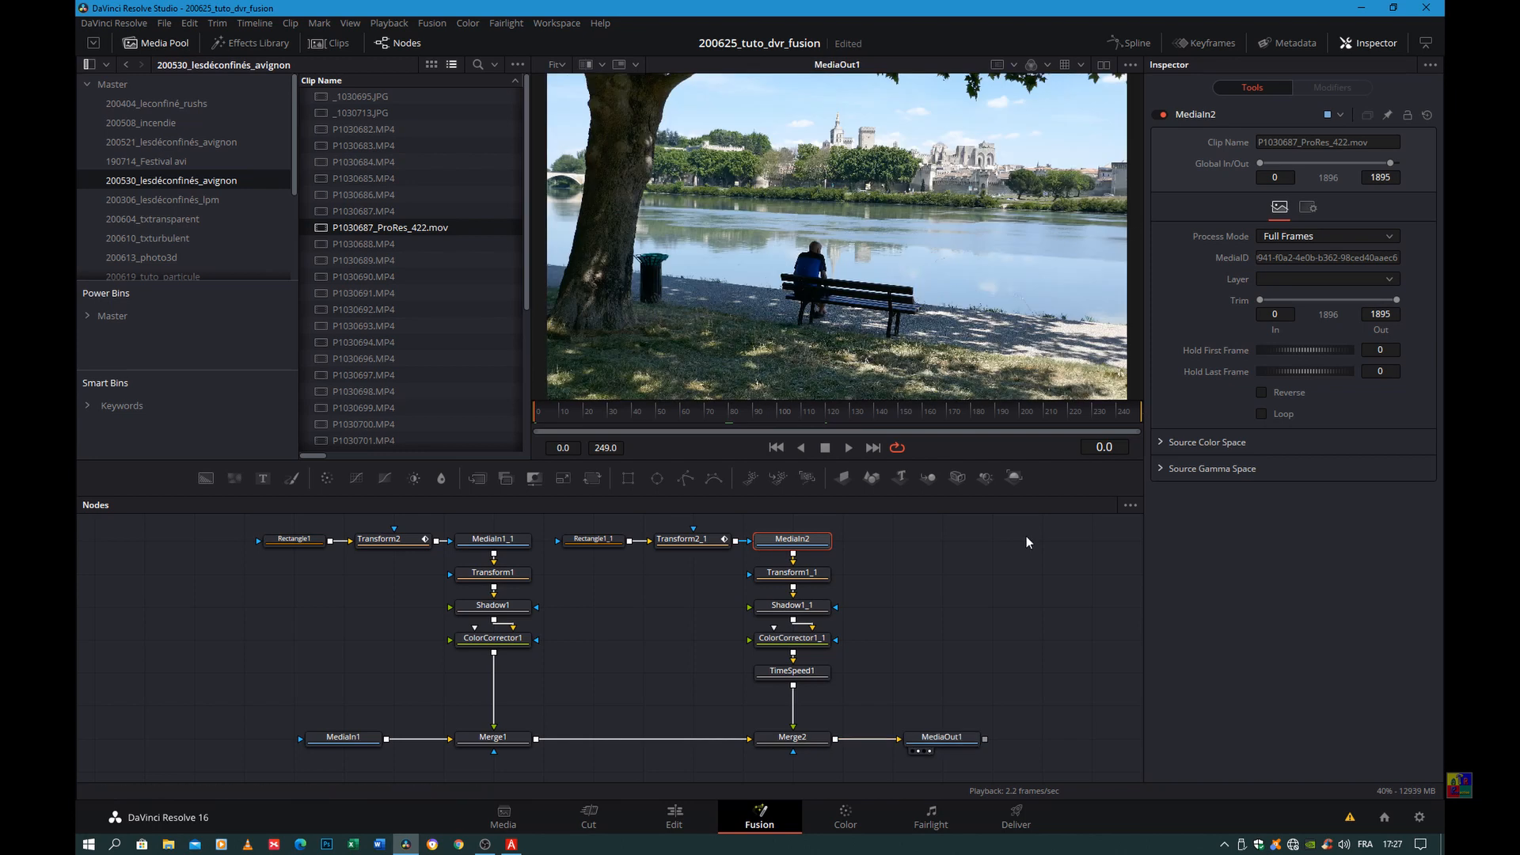